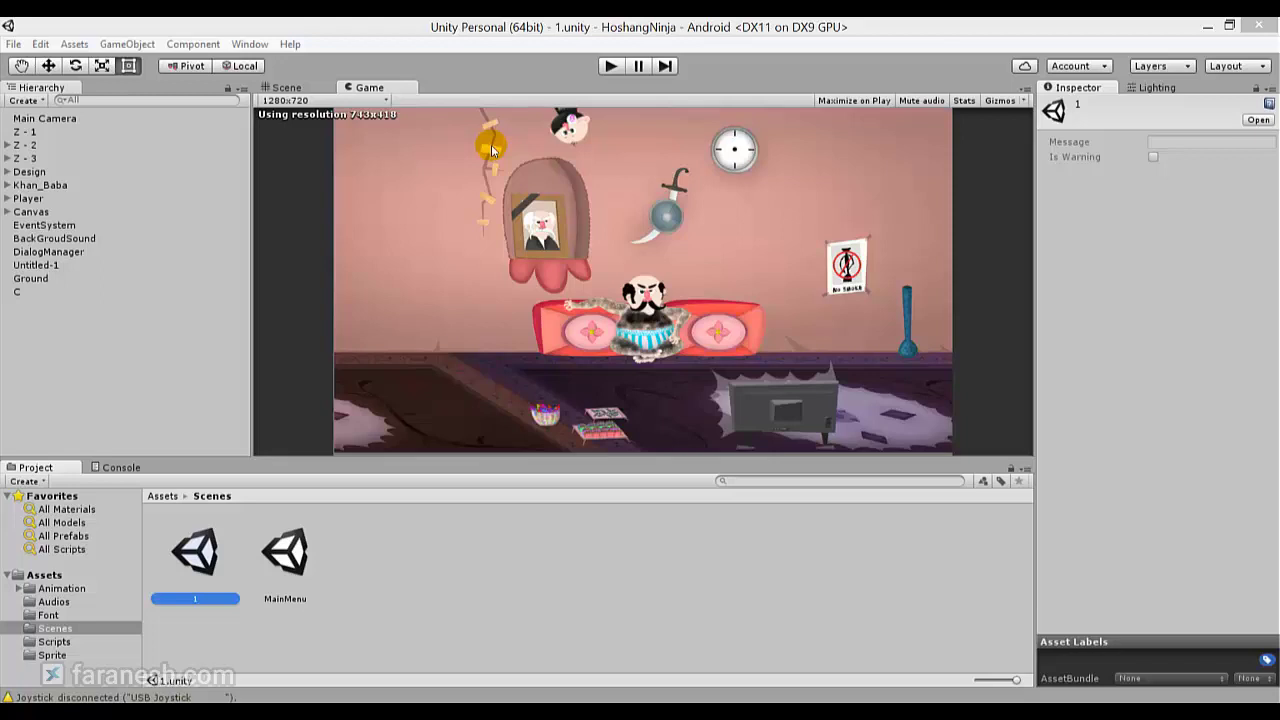
- Switch to the Scene view, zoom in on the level, and delete the pink cupcake sprite C
click(301, 87)
scroll(711, 234, up, 5)
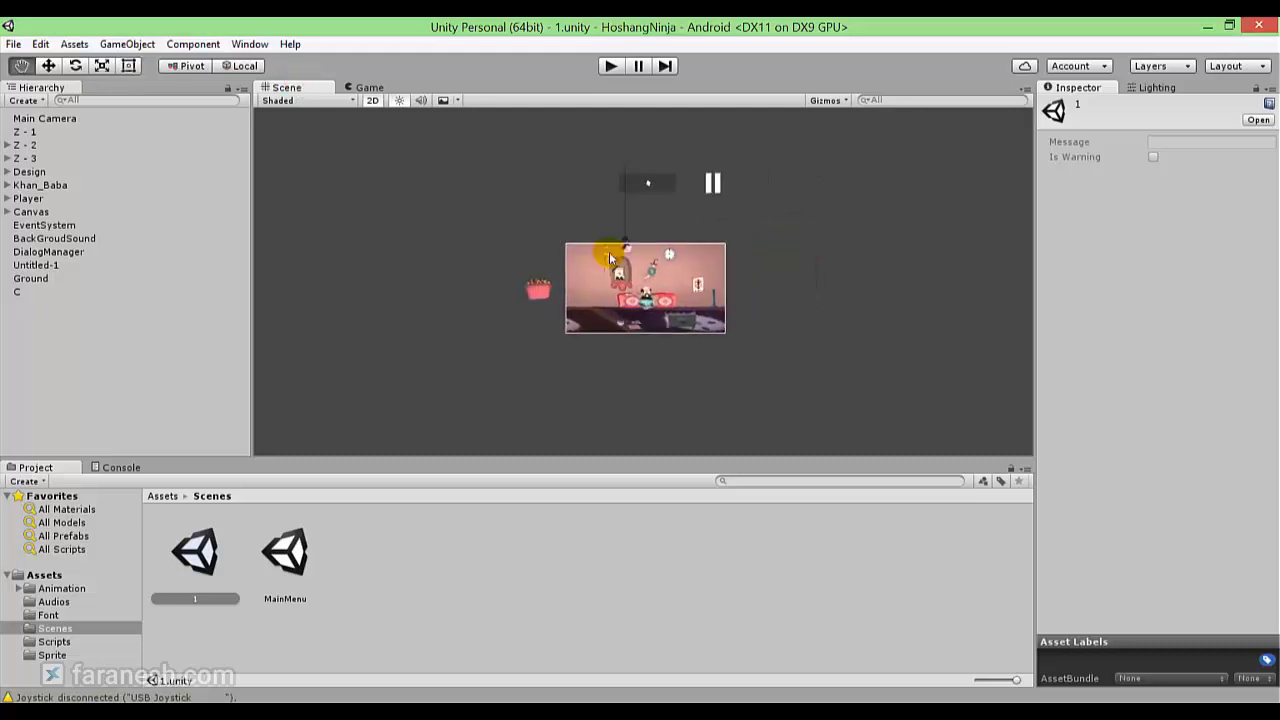
middle_drag(608, 257, 663, 243)
scroll(663, 243, up, 2)
scroll(663, 243, up, 3)
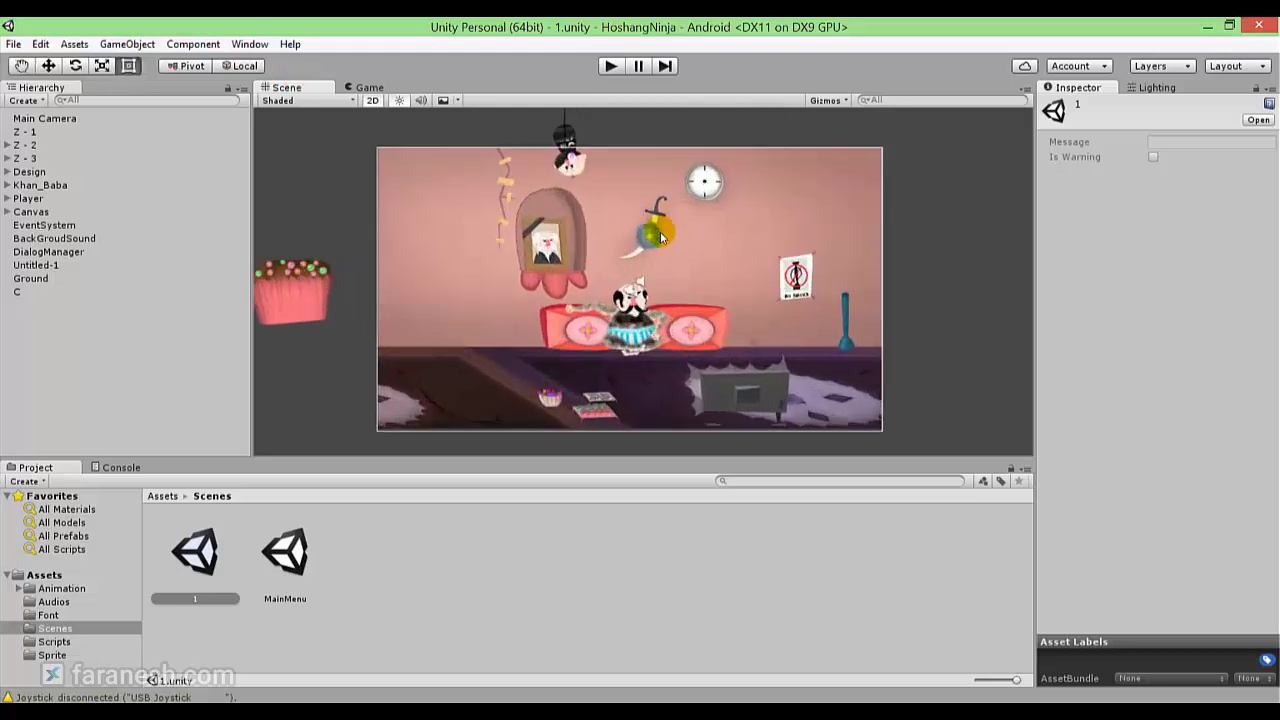
click(302, 296)
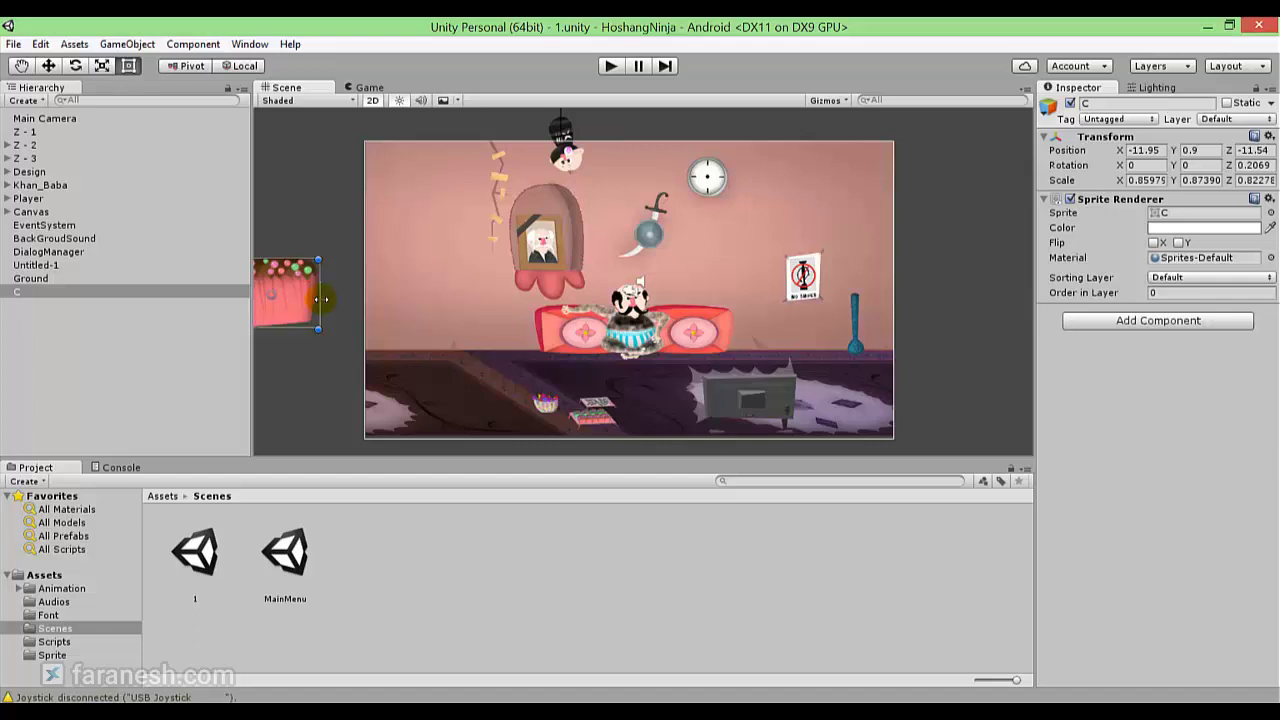
key(Delete)
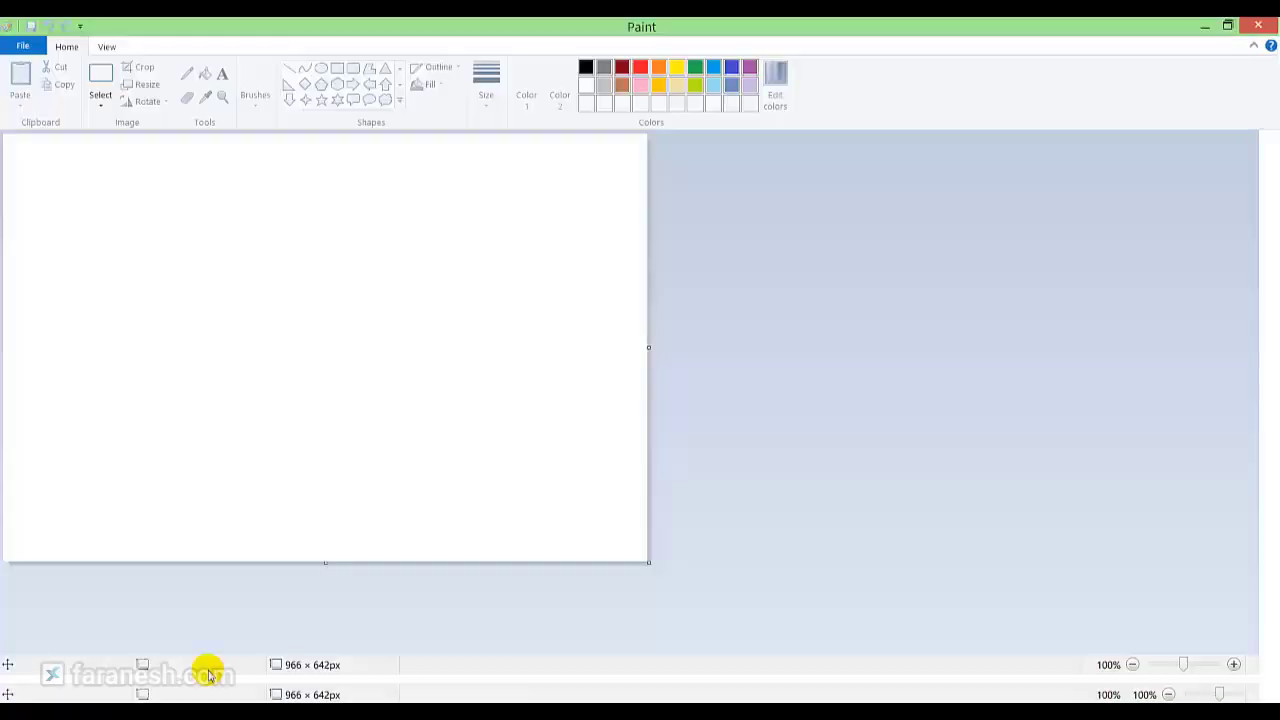
- Draw a black rectangle outline in Paint, snap Paint to the right half, and return to Unity
click(337, 68)
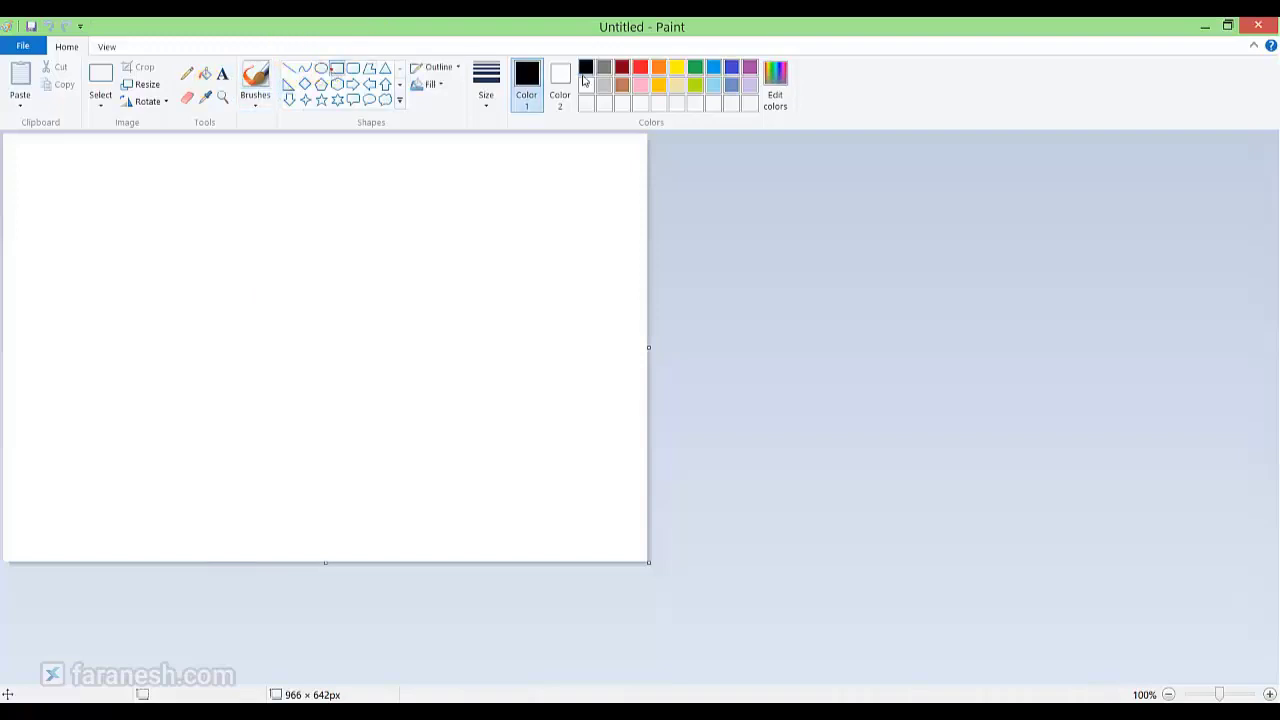
drag(68, 214, 266, 452)
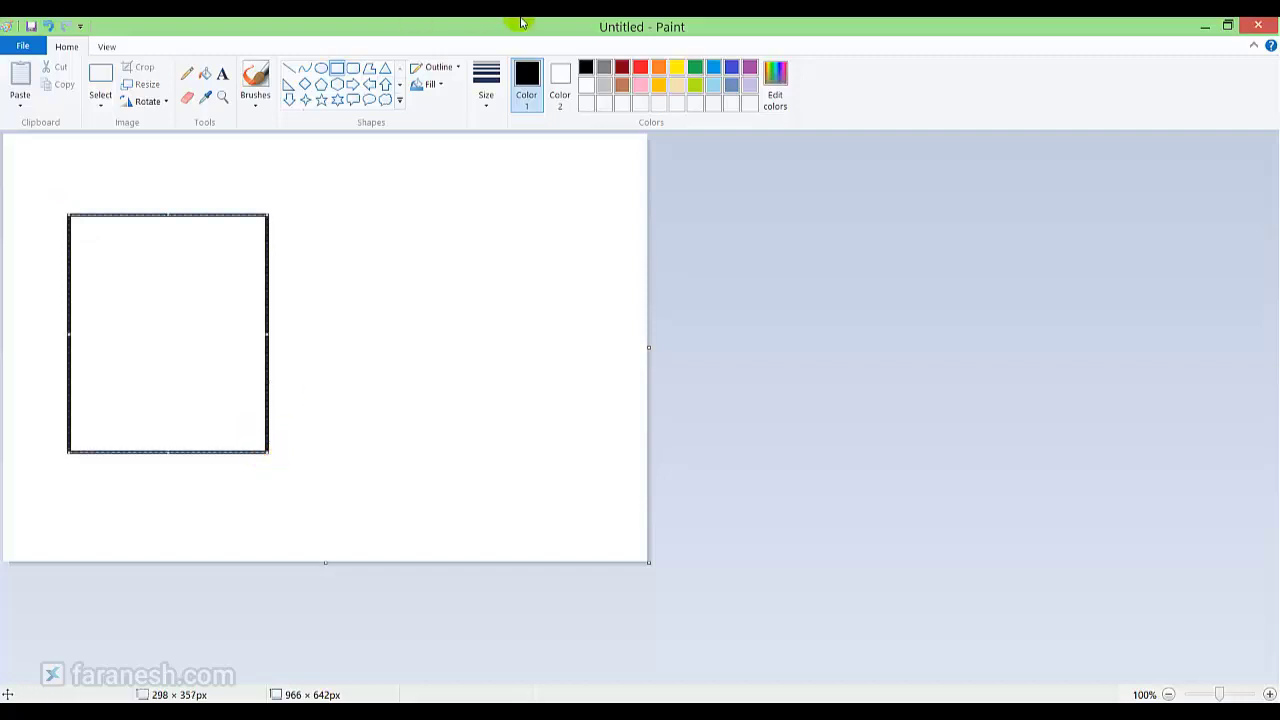
double_click(514, 24)
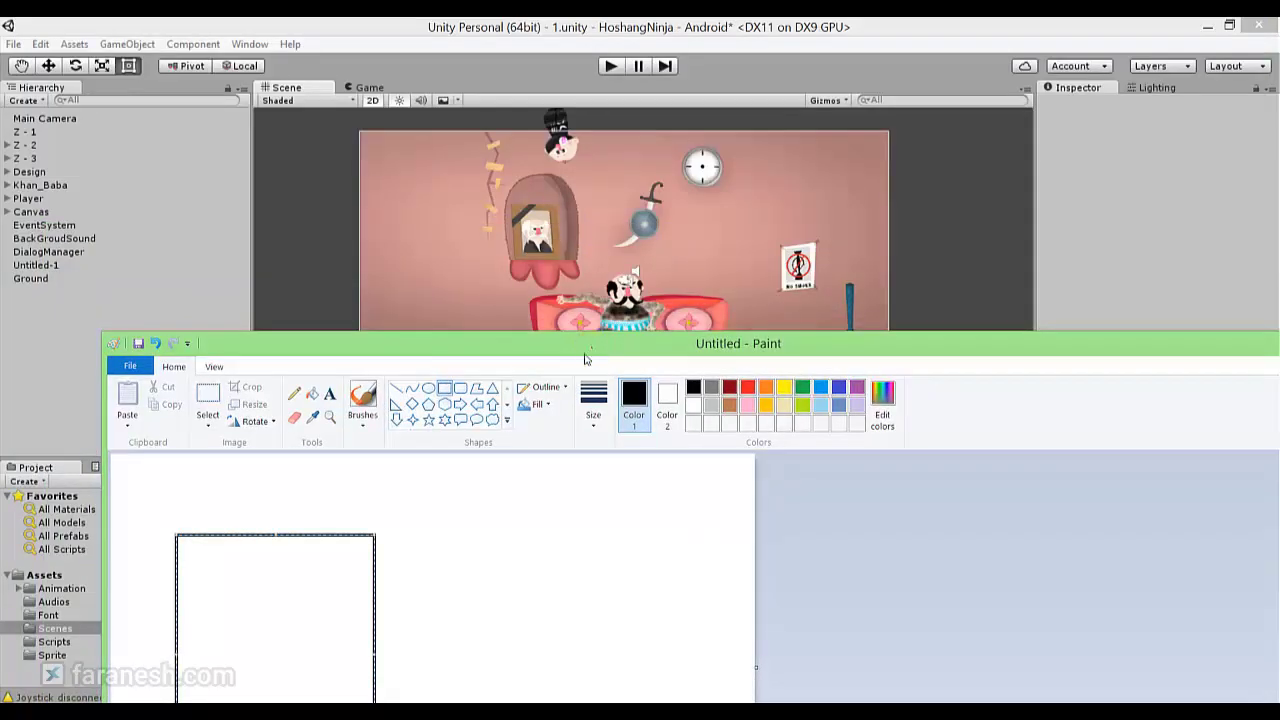
drag(585, 358, 530, 22)
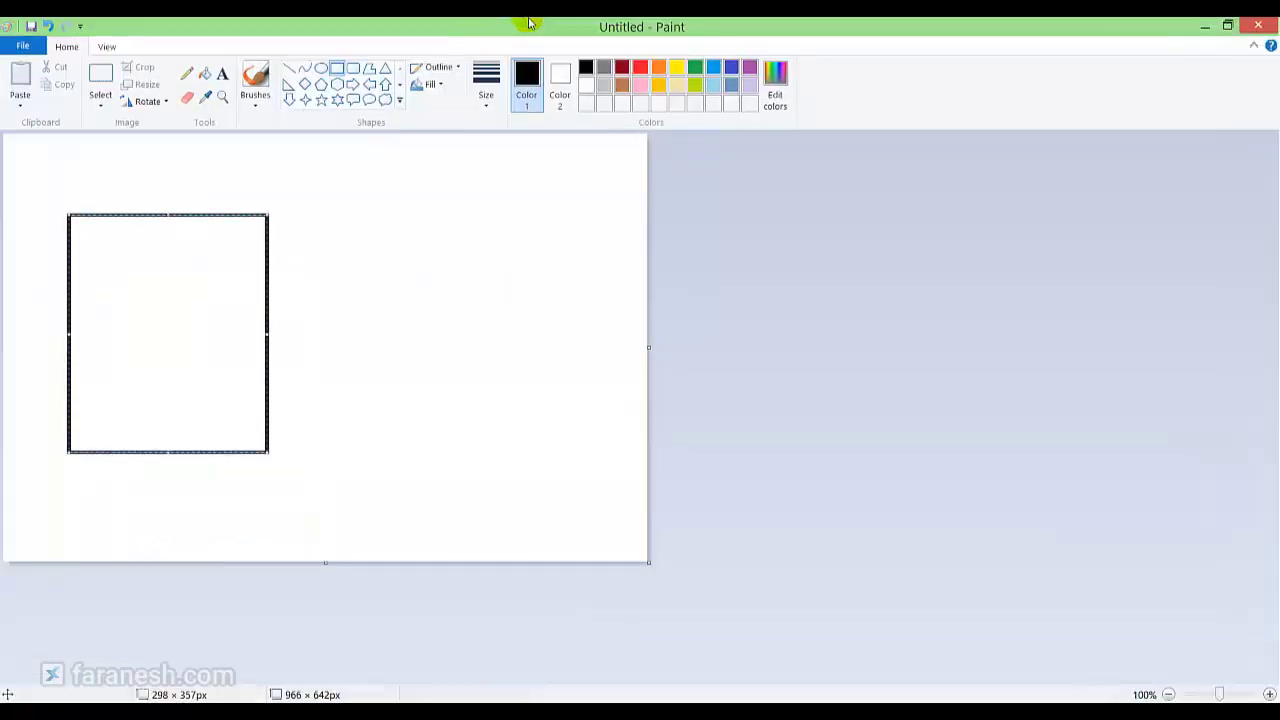
double_click(520, 28)
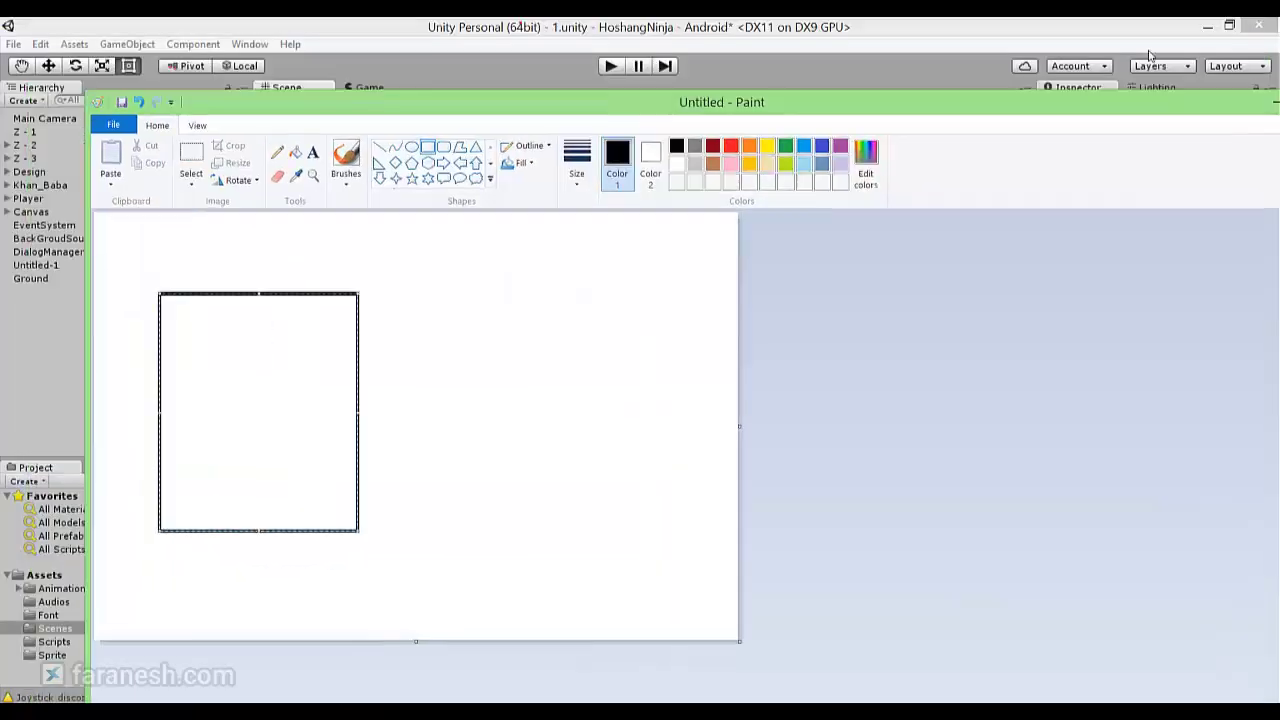
key(super+Right)
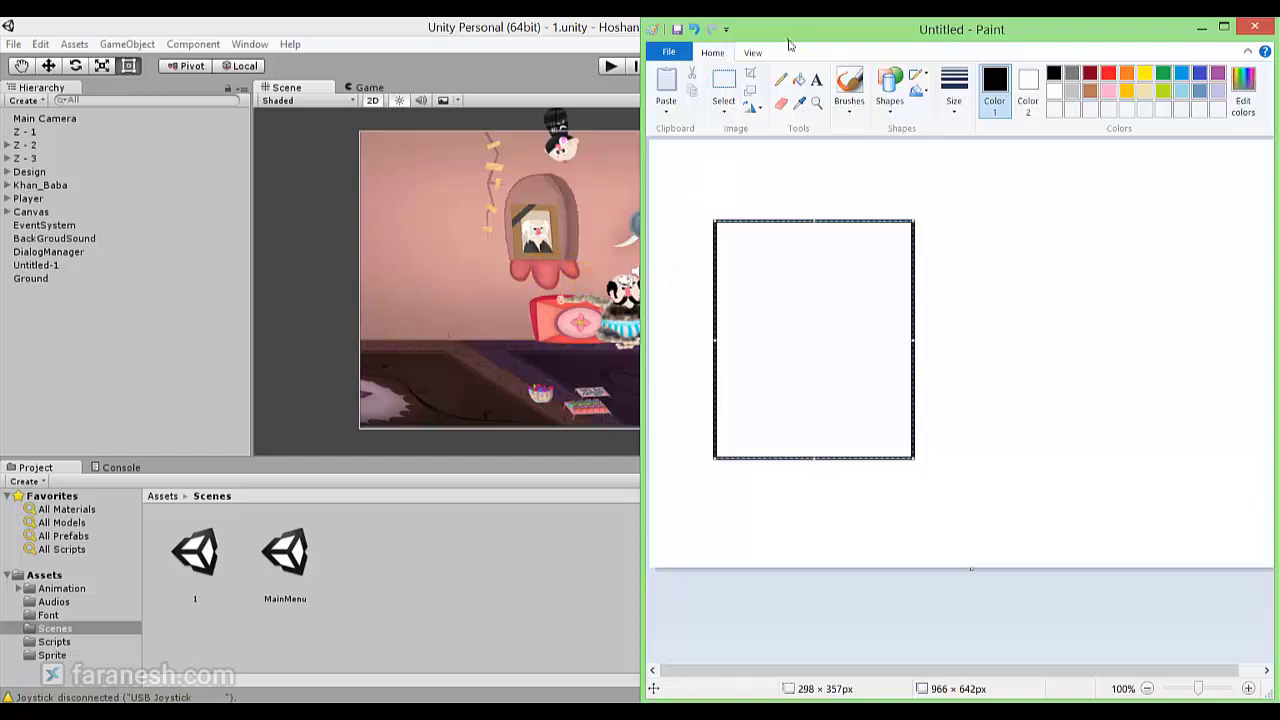
click(774, 163)
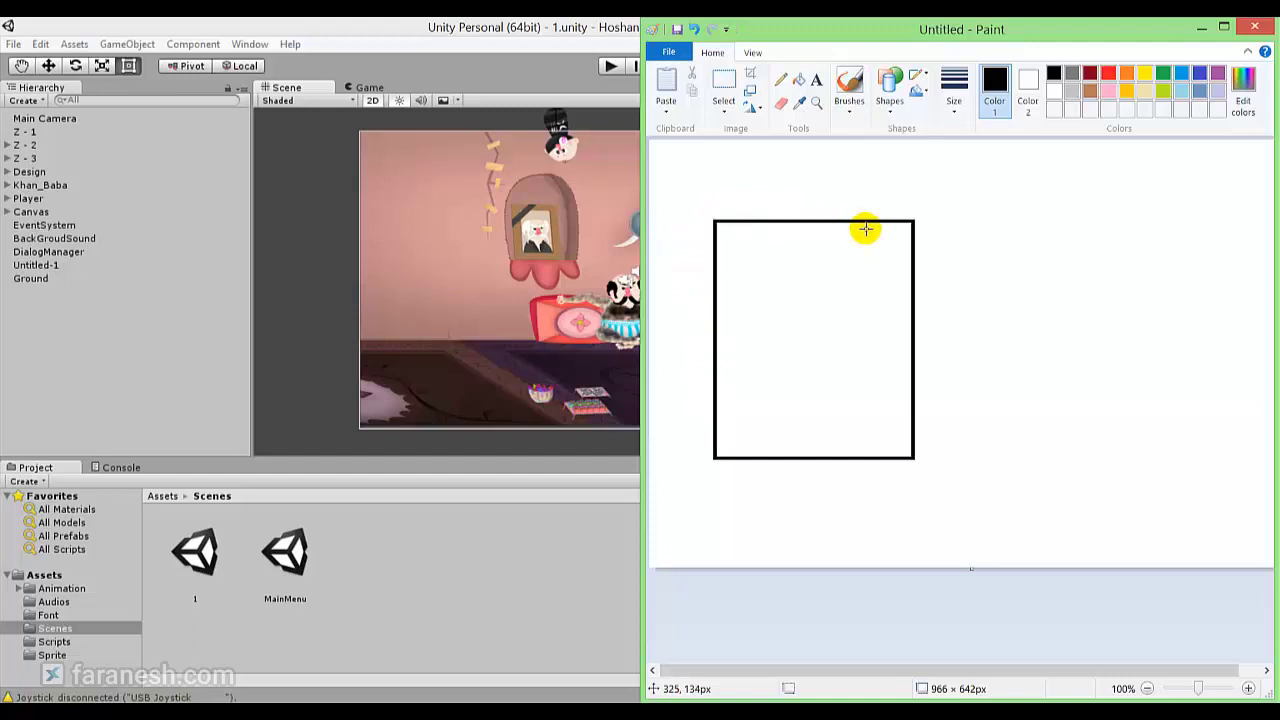
click(497, 22)
click(25, 102)
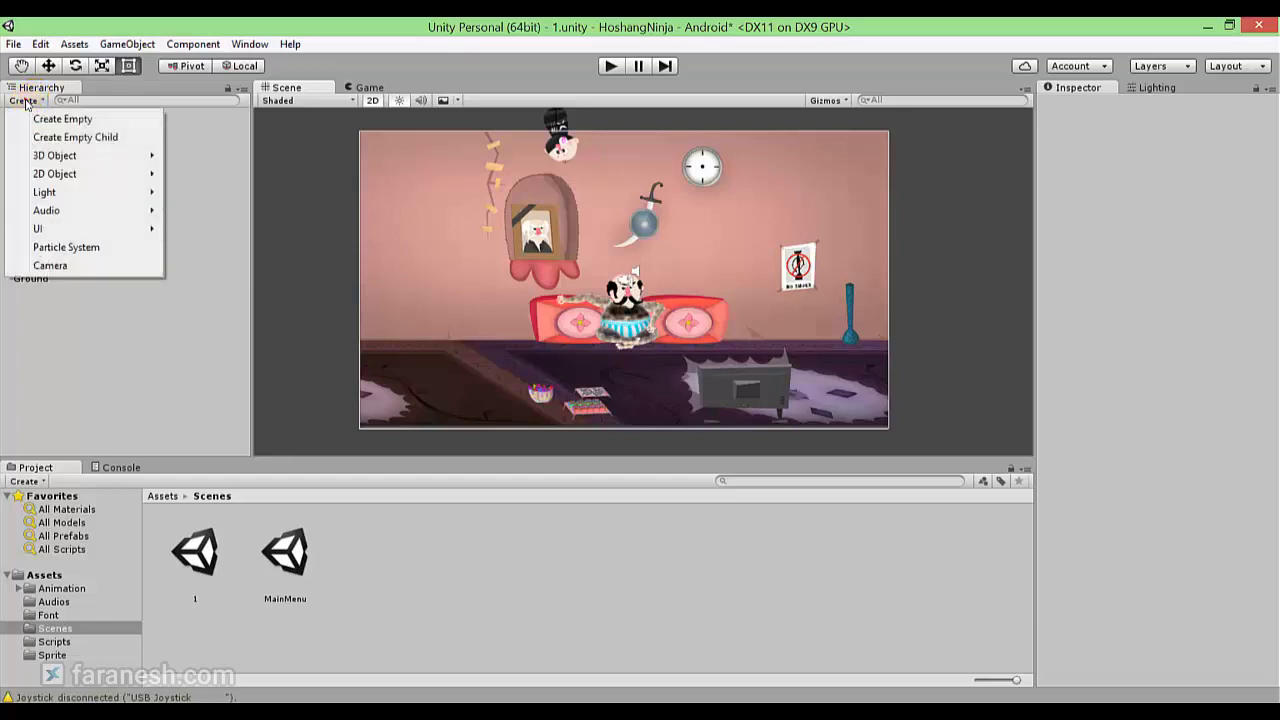
- Create an empty GameObject and move it left of the game frame, to -14.56, 1.19
right_click(77, 349)
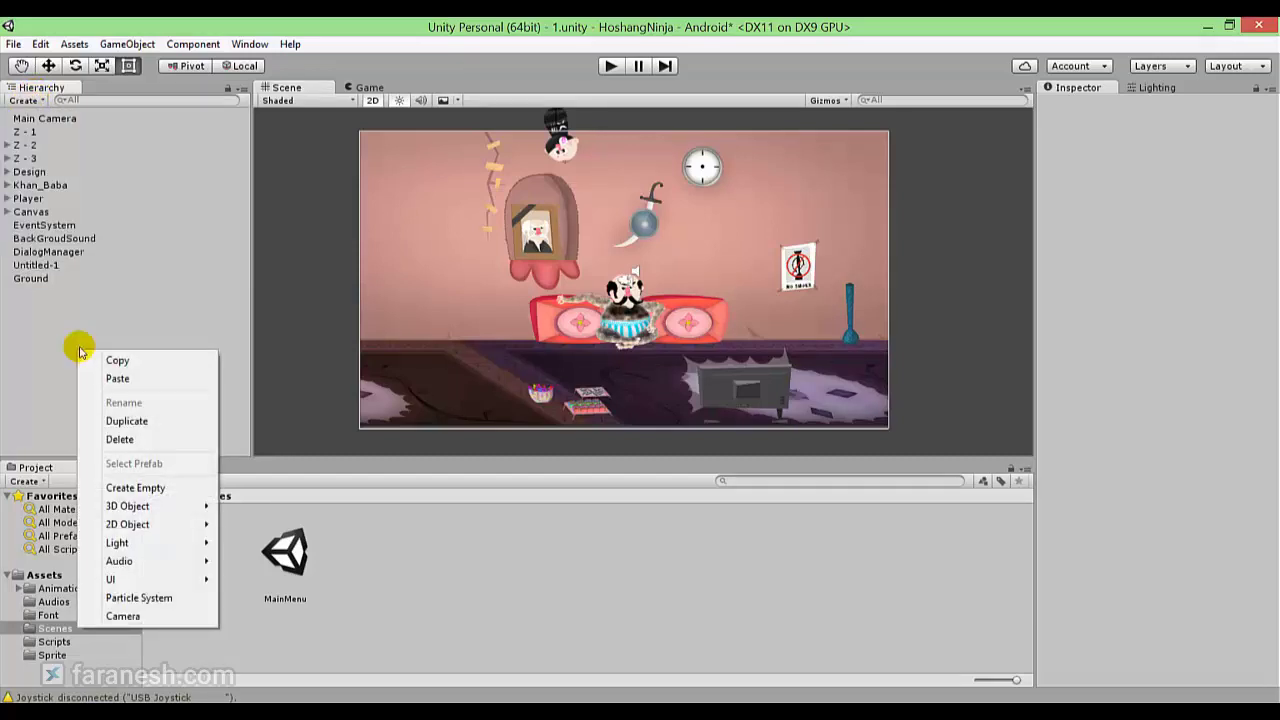
click(150, 491)
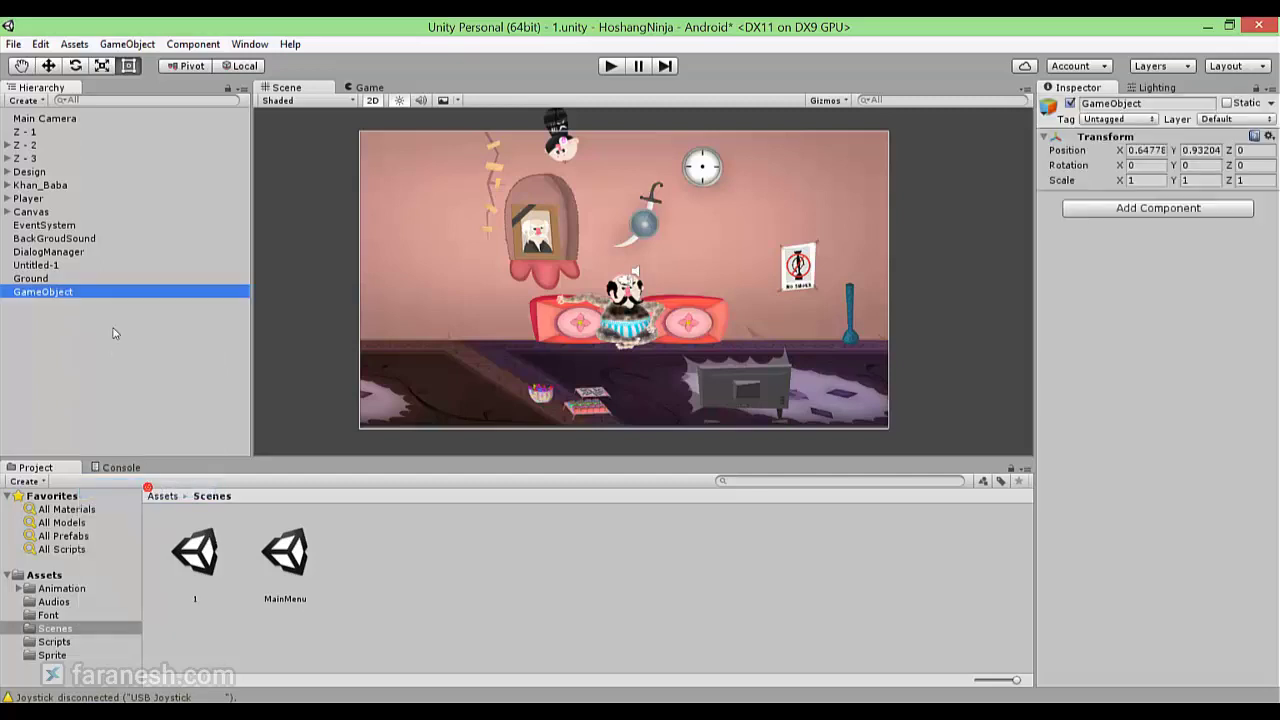
click(48, 65)
scroll(521, 263, down, 2)
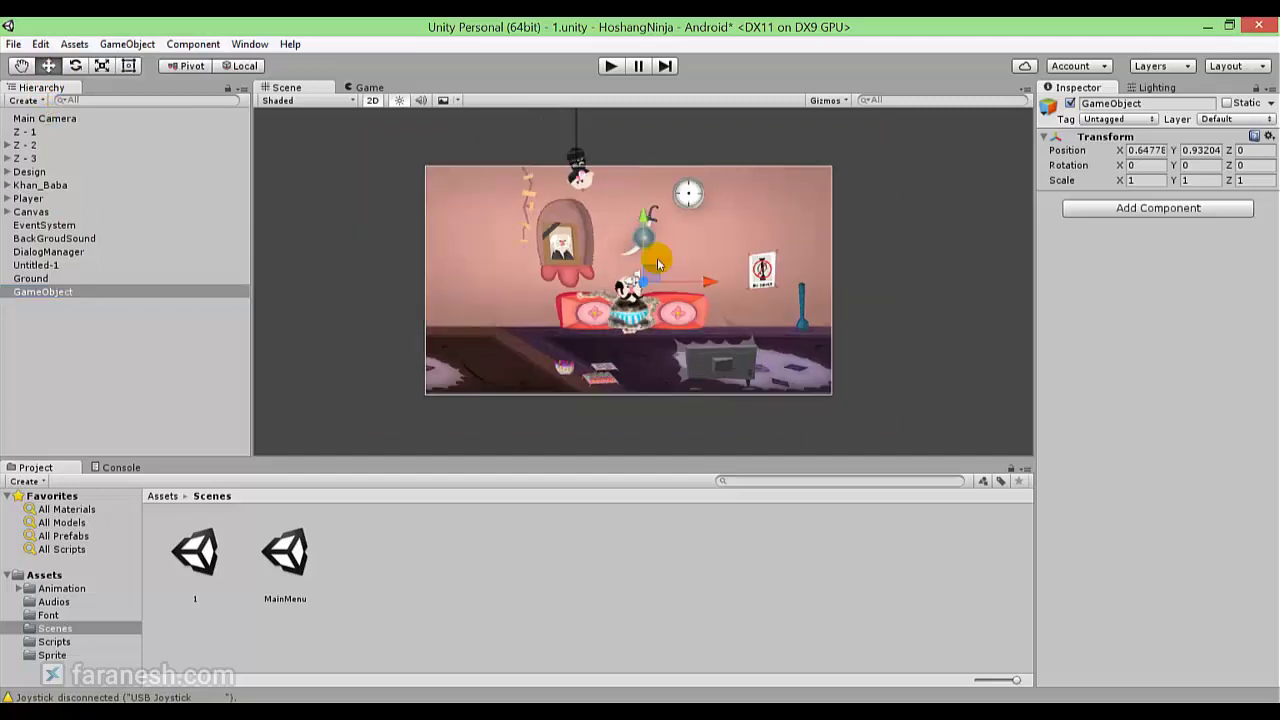
drag(650, 273, 312, 268)
middle_drag(312, 268, 447, 260)
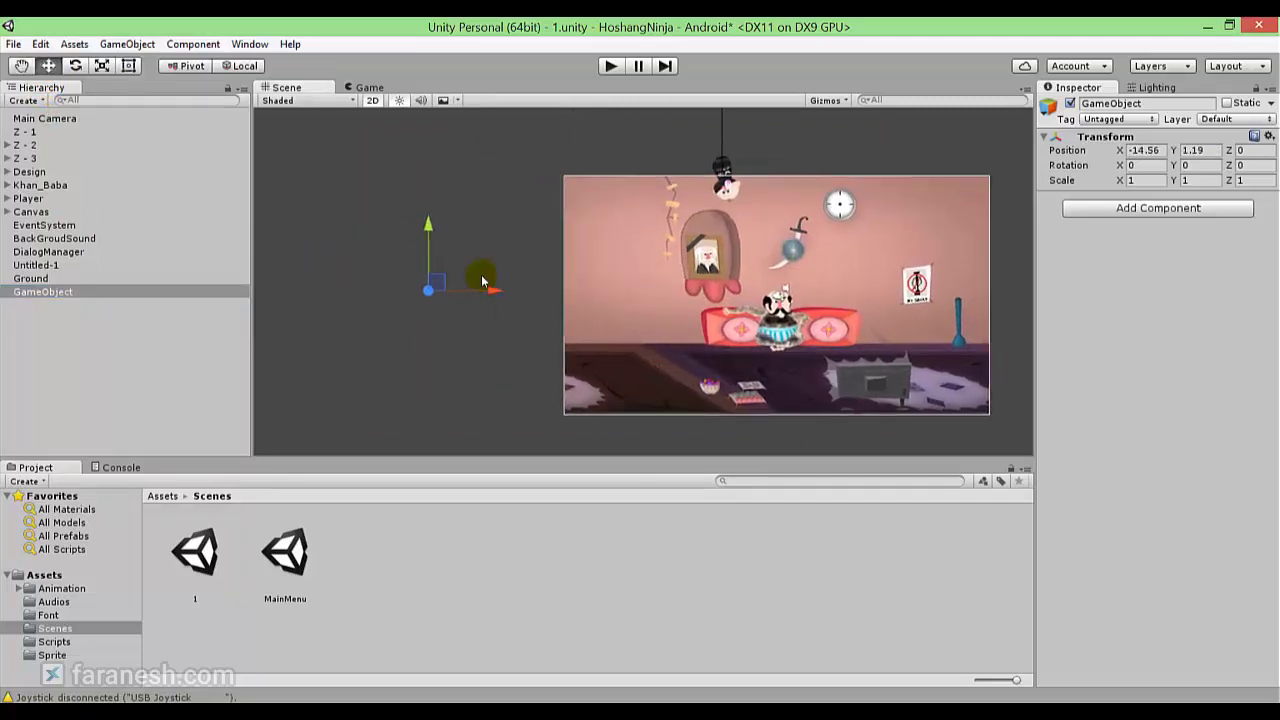
click(482, 210)
middle_drag(407, 300, 464, 312)
scroll(464, 312, up, 3)
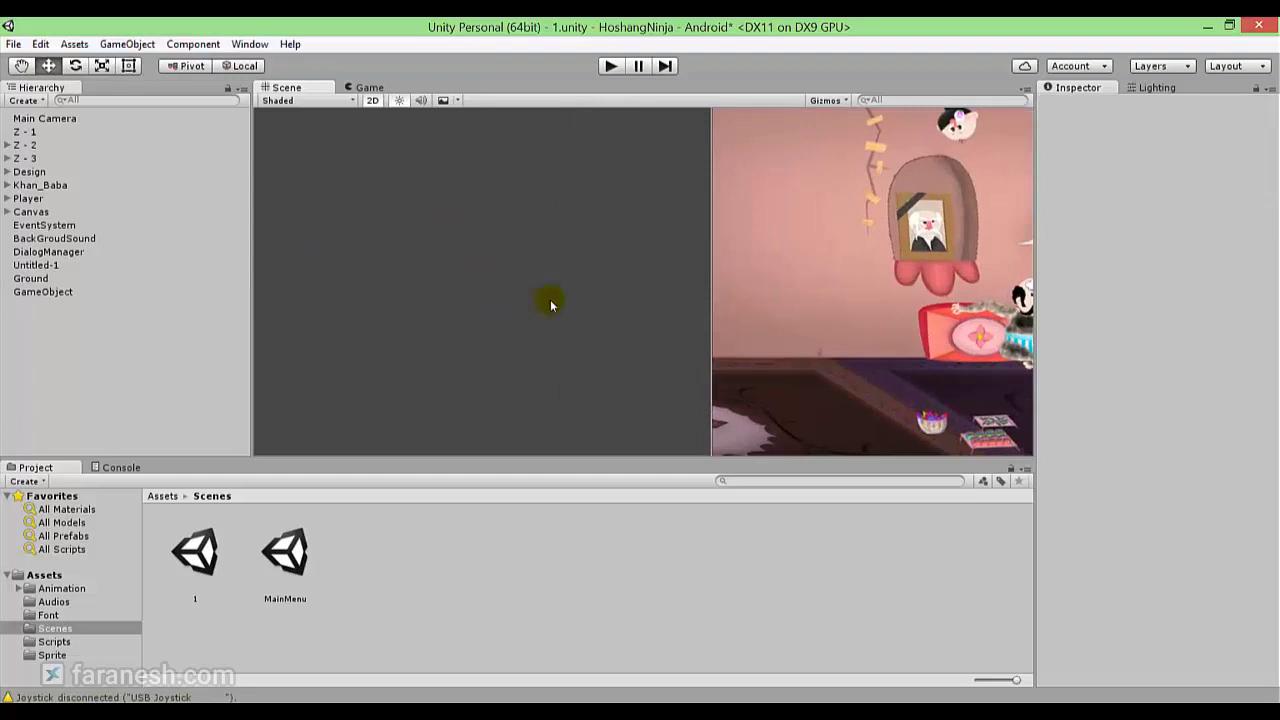
click(112, 291)
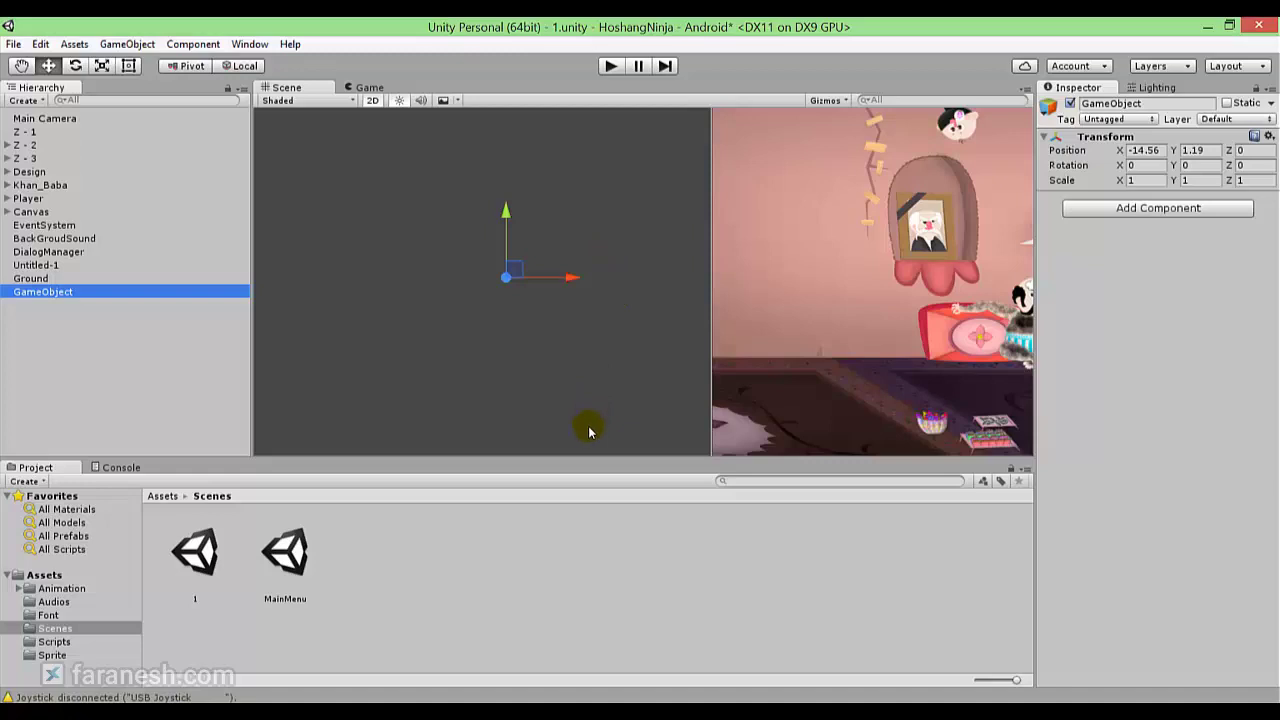
middle_drag(585, 376, 345, 376)
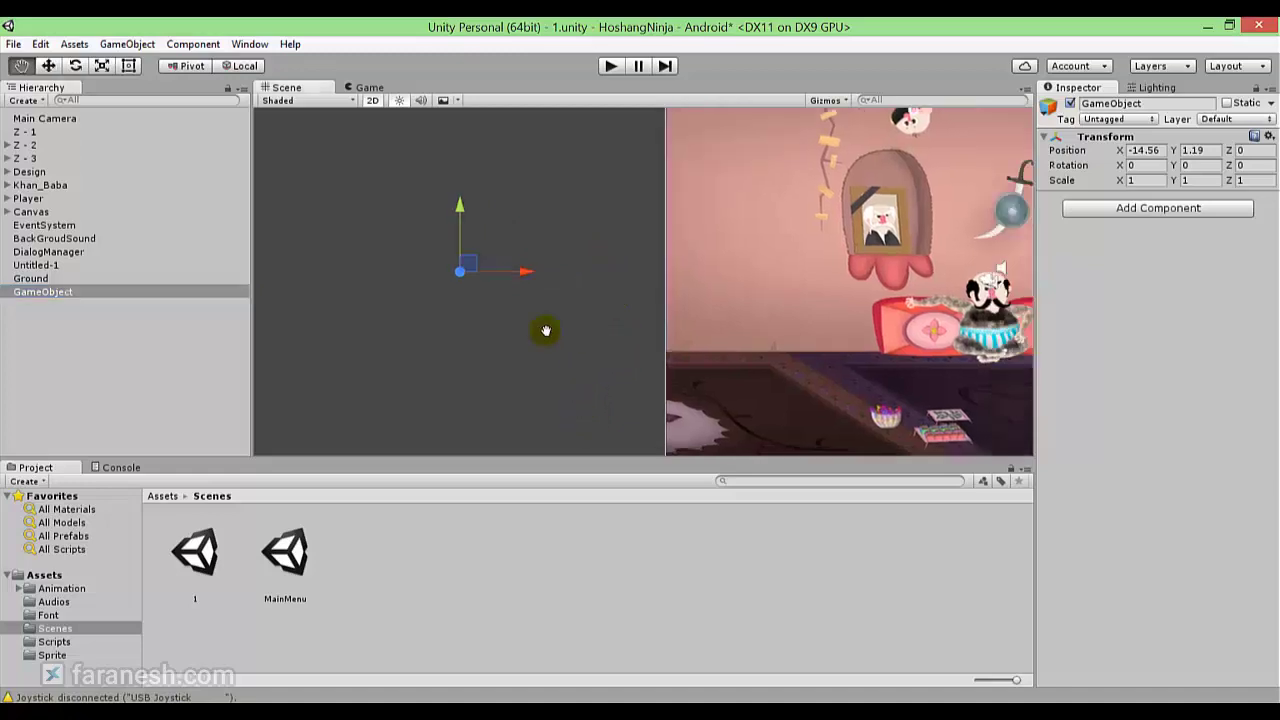
scroll(900, 240, down, 2)
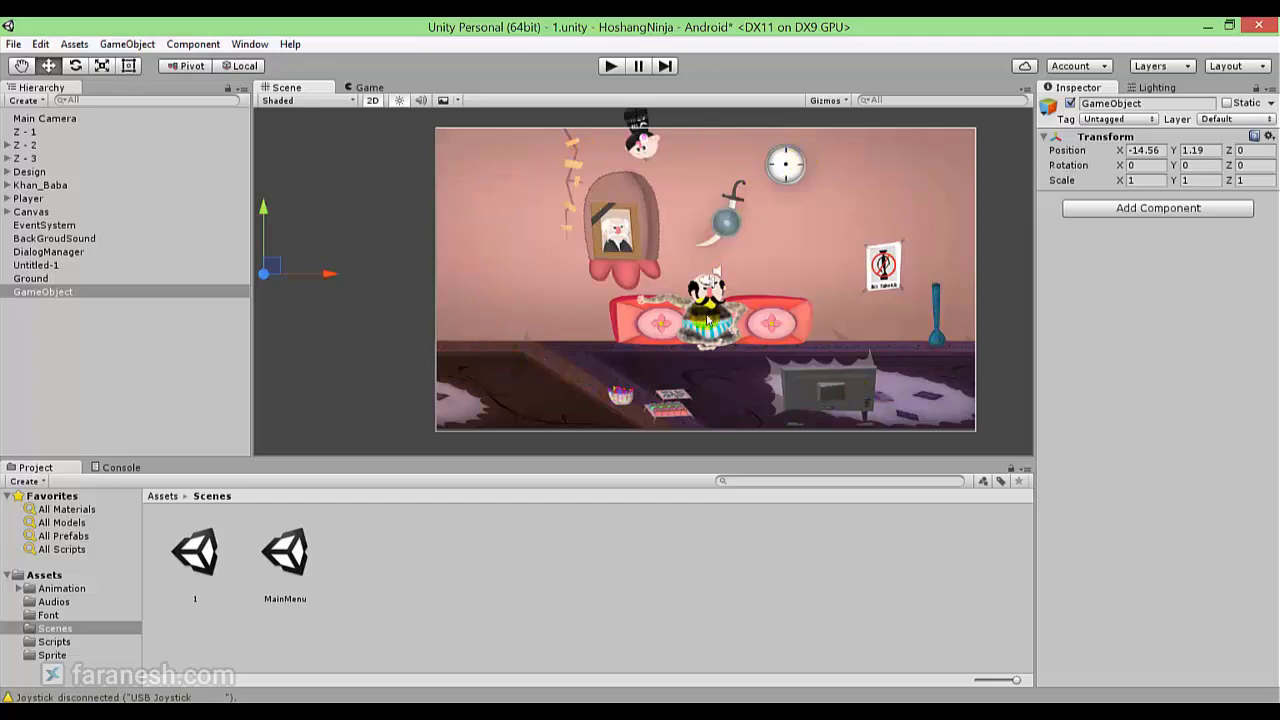
- Move DialogManager up near the clock, to X 2.31, Y 2.3
click(716, 278)
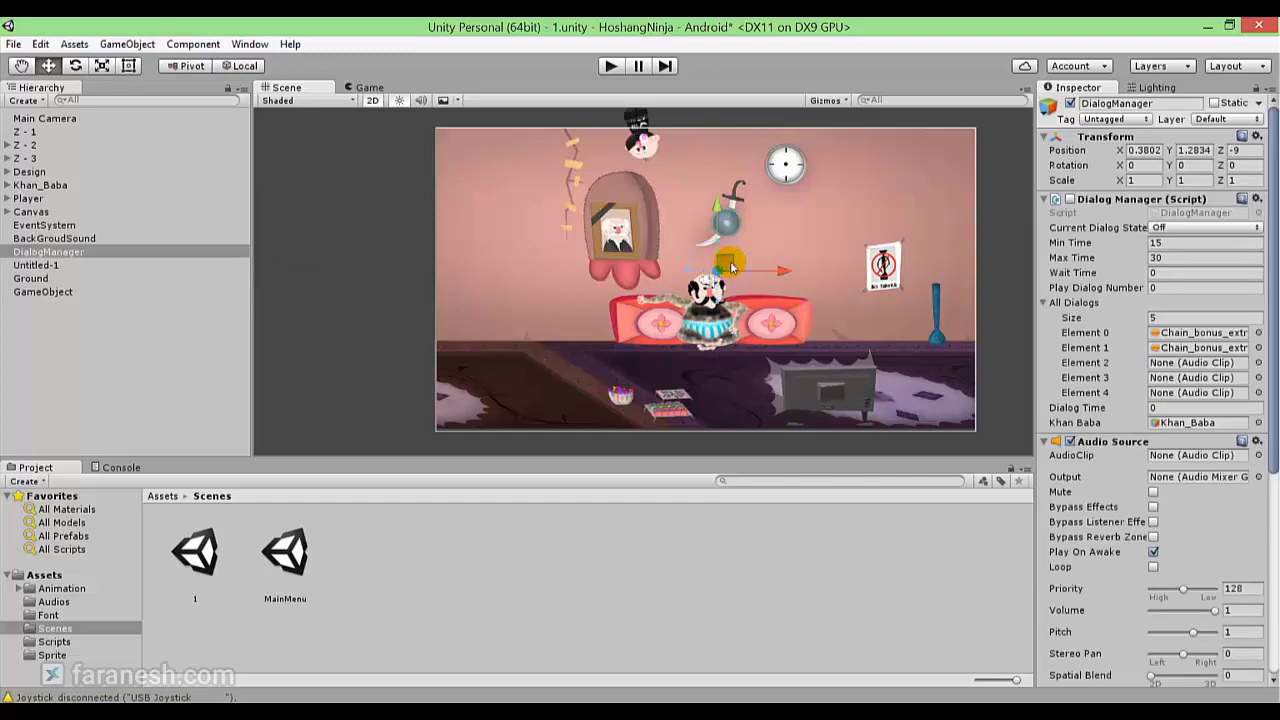
mouse_move(732, 265)
mouse_down()
mouse_move(380, 220)
mouse_move(823, 213)
mouse_up()
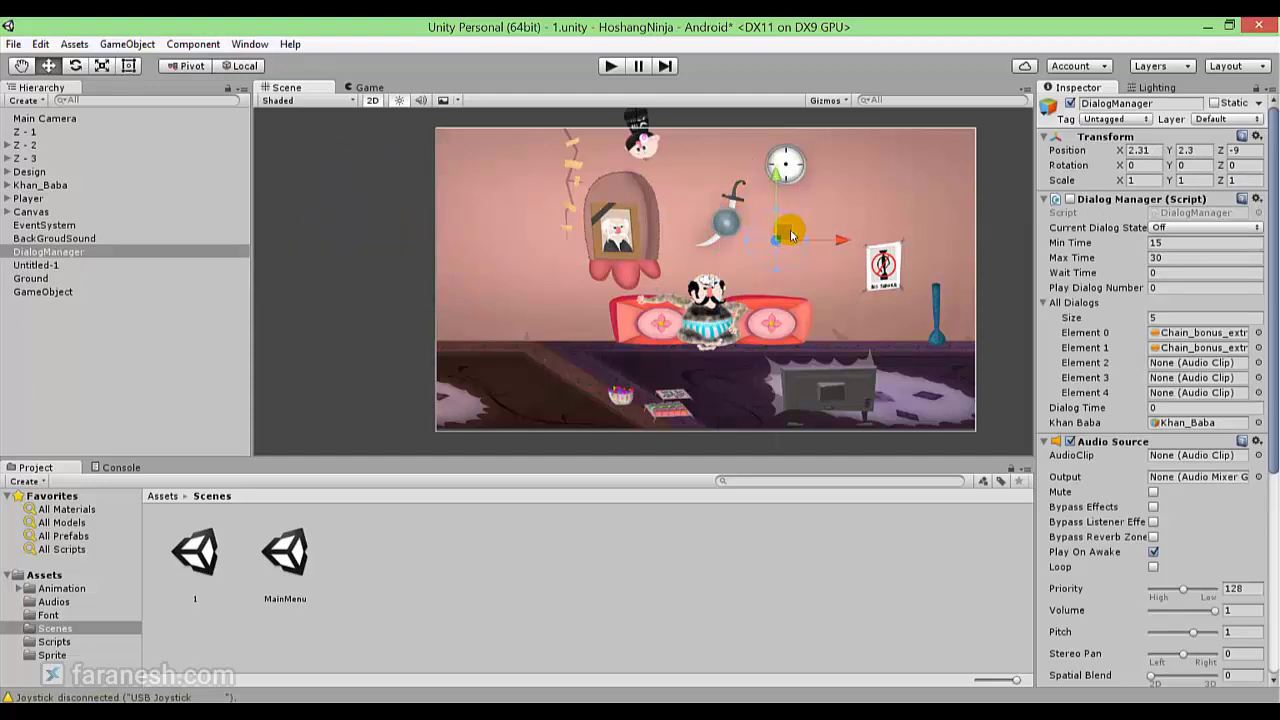
scroll(588, 268, down, 5)
middle_drag(591, 277, 705, 378)
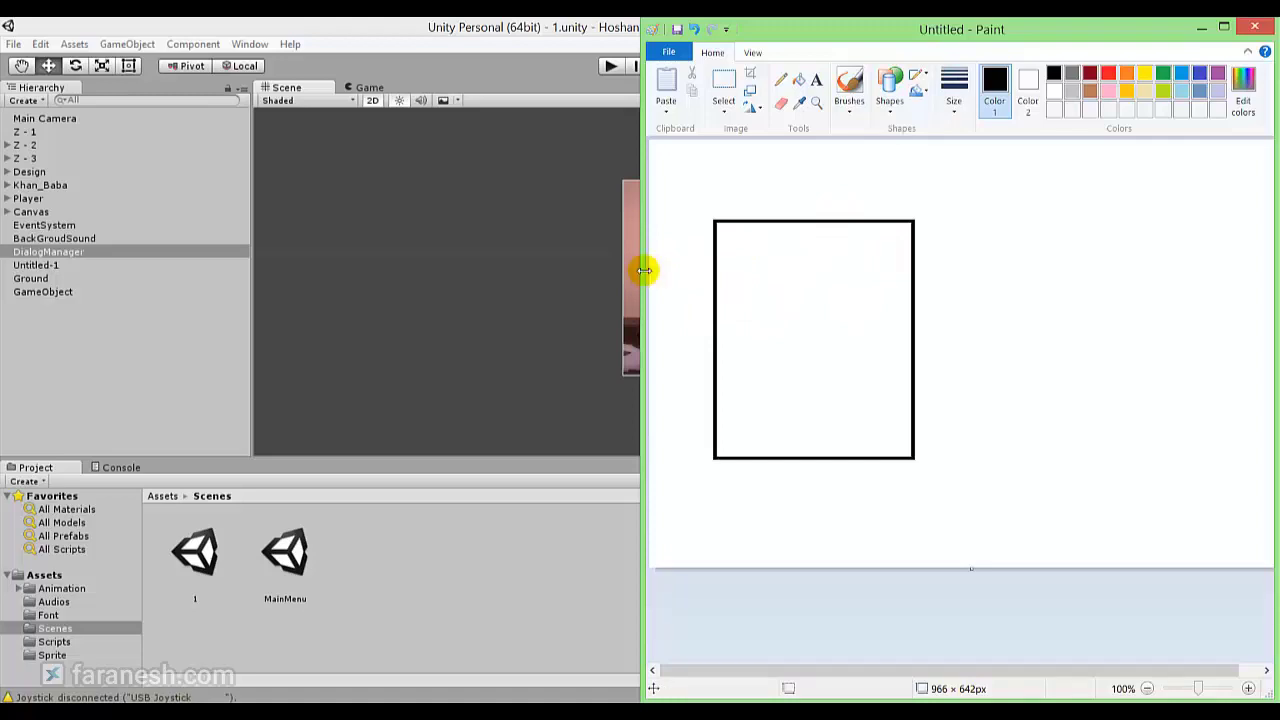
- Draw a green box at the canvas top right, labelled تصویر
drag(644, 270, 412, 272)
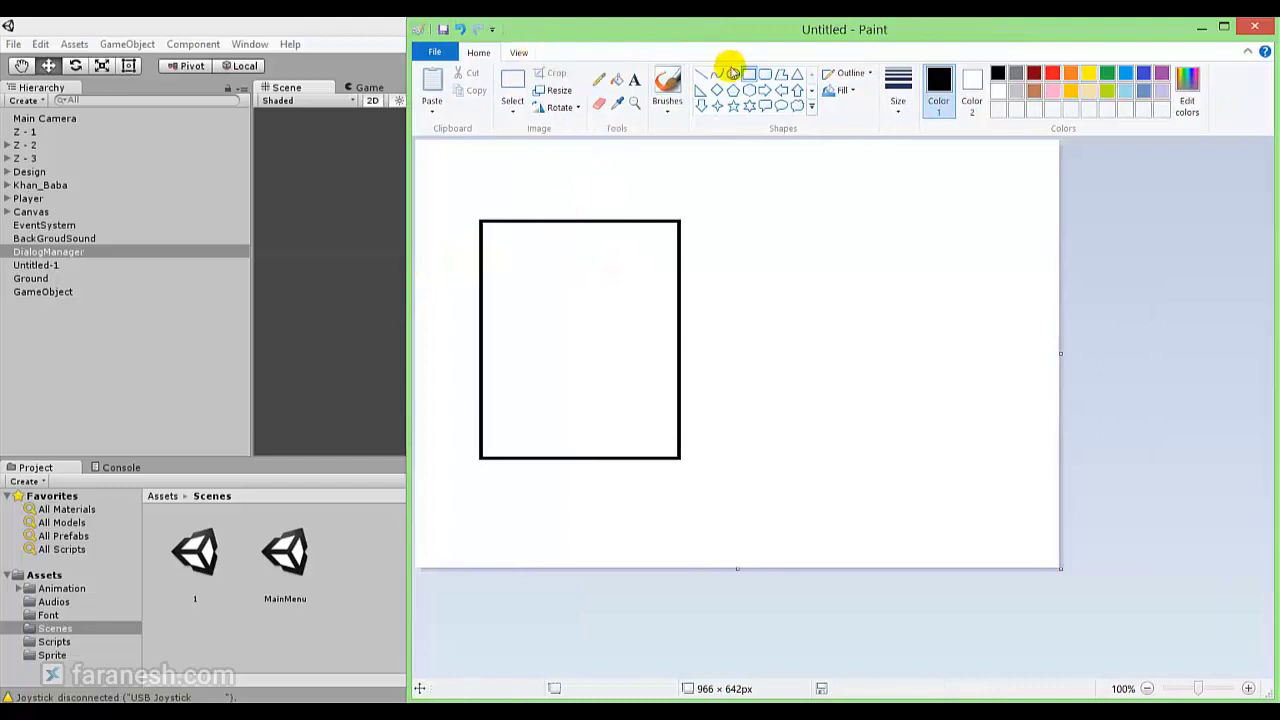
click(1104, 74)
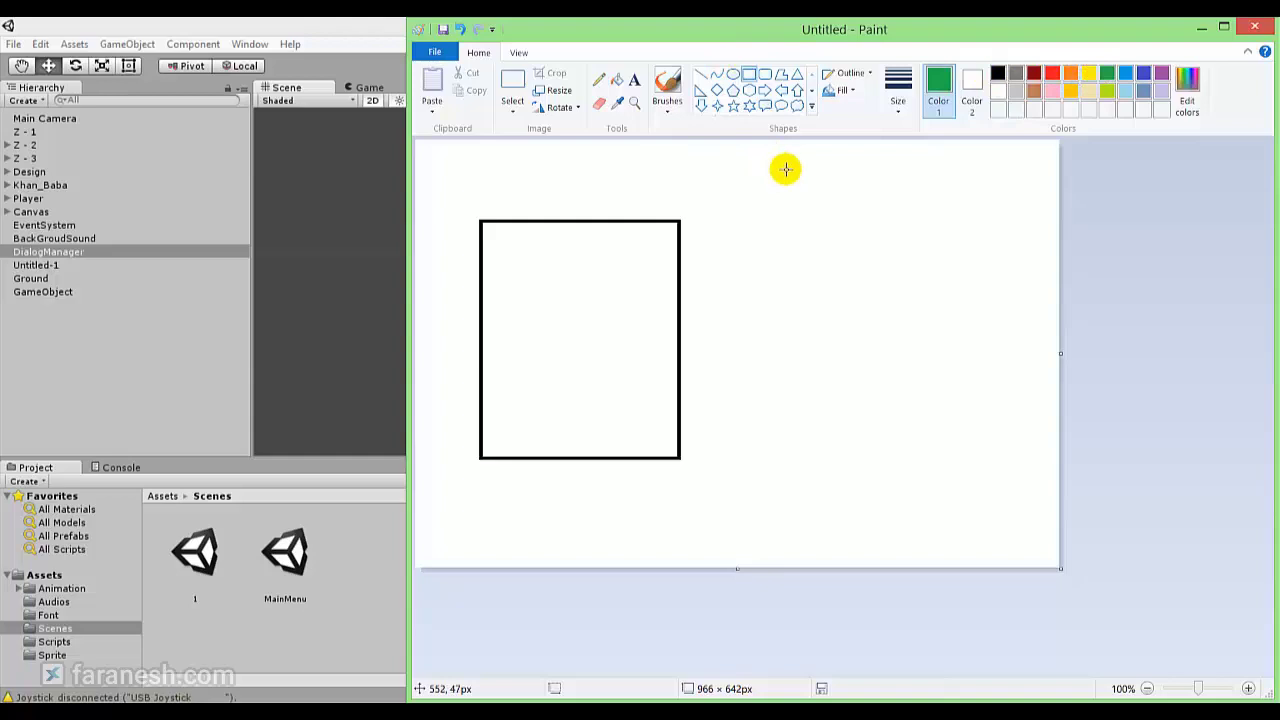
drag(797, 150, 1015, 202)
click(635, 80)
click(896, 172)
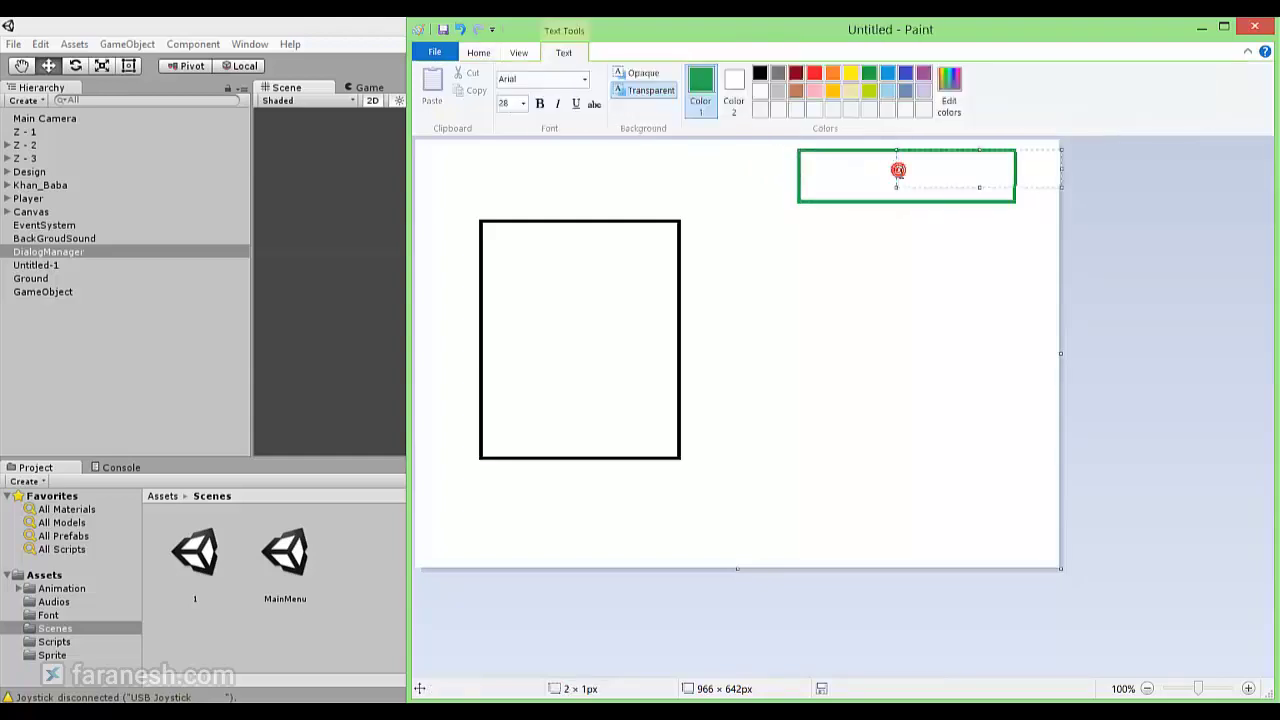
text(jw,)
key(BackSpace)
key(ctrl+a)
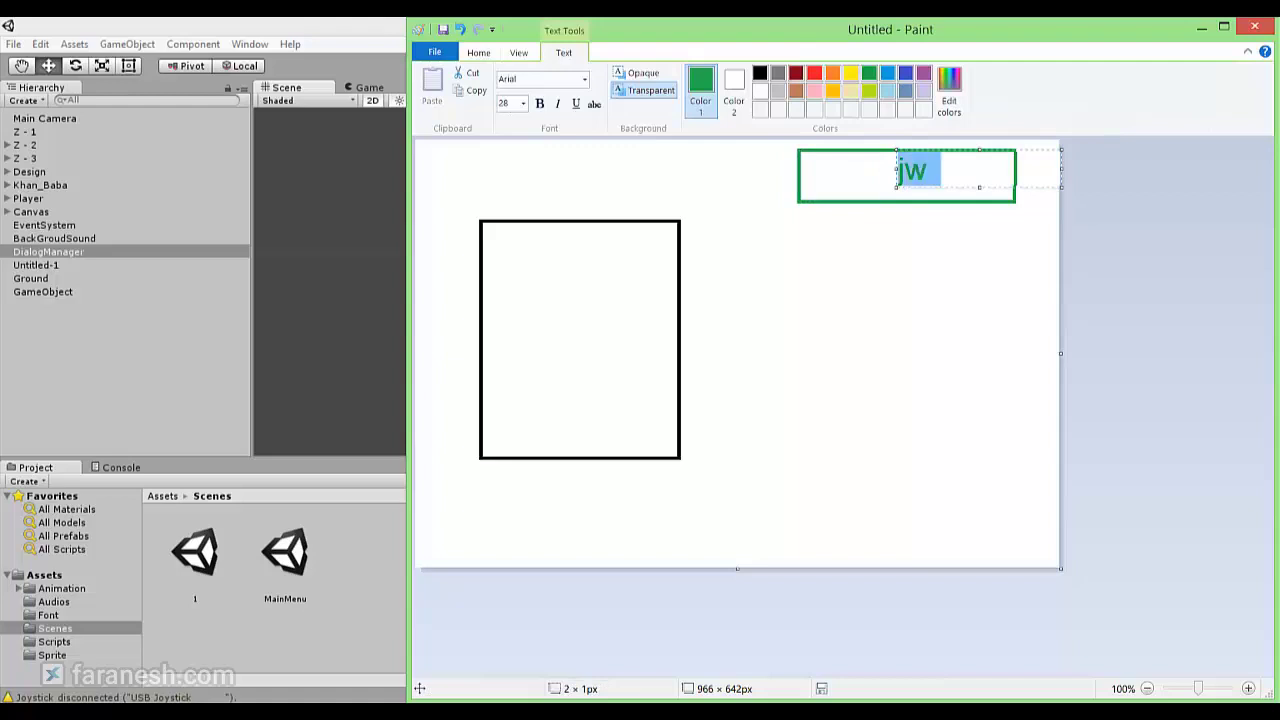
key(BackSpace)
text(تصویر)
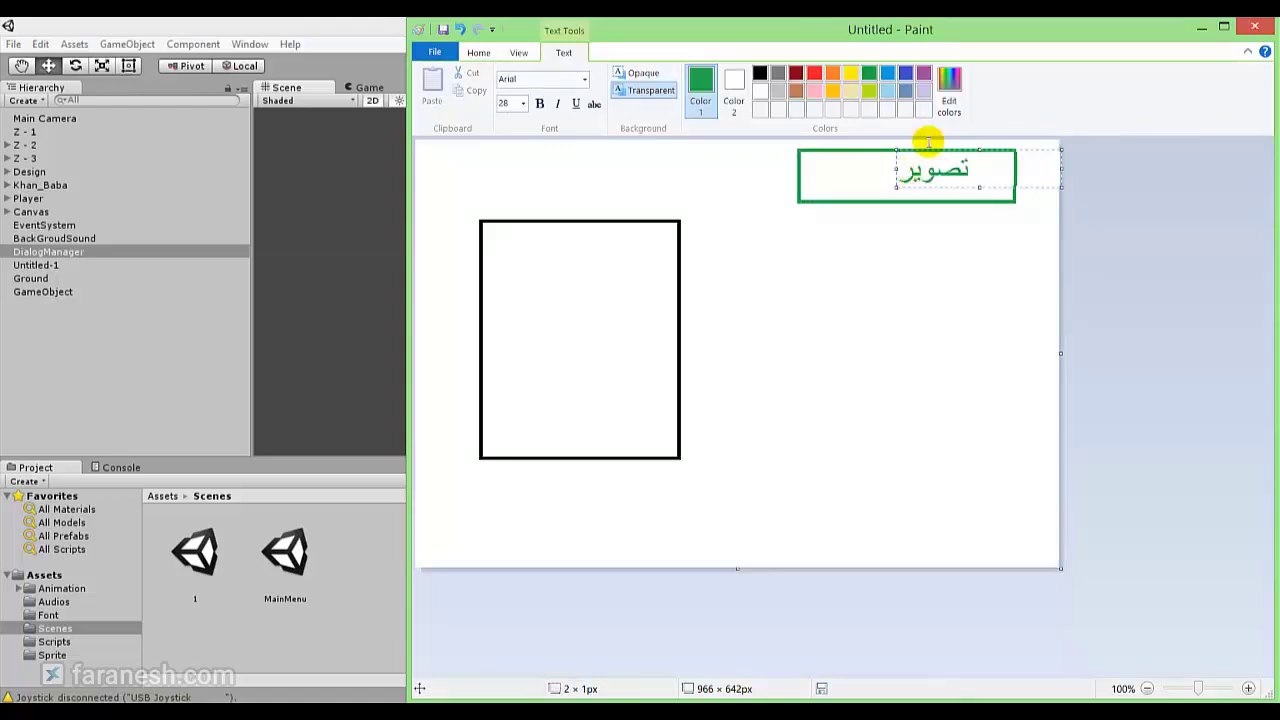
drag(942, 150, 907, 152)
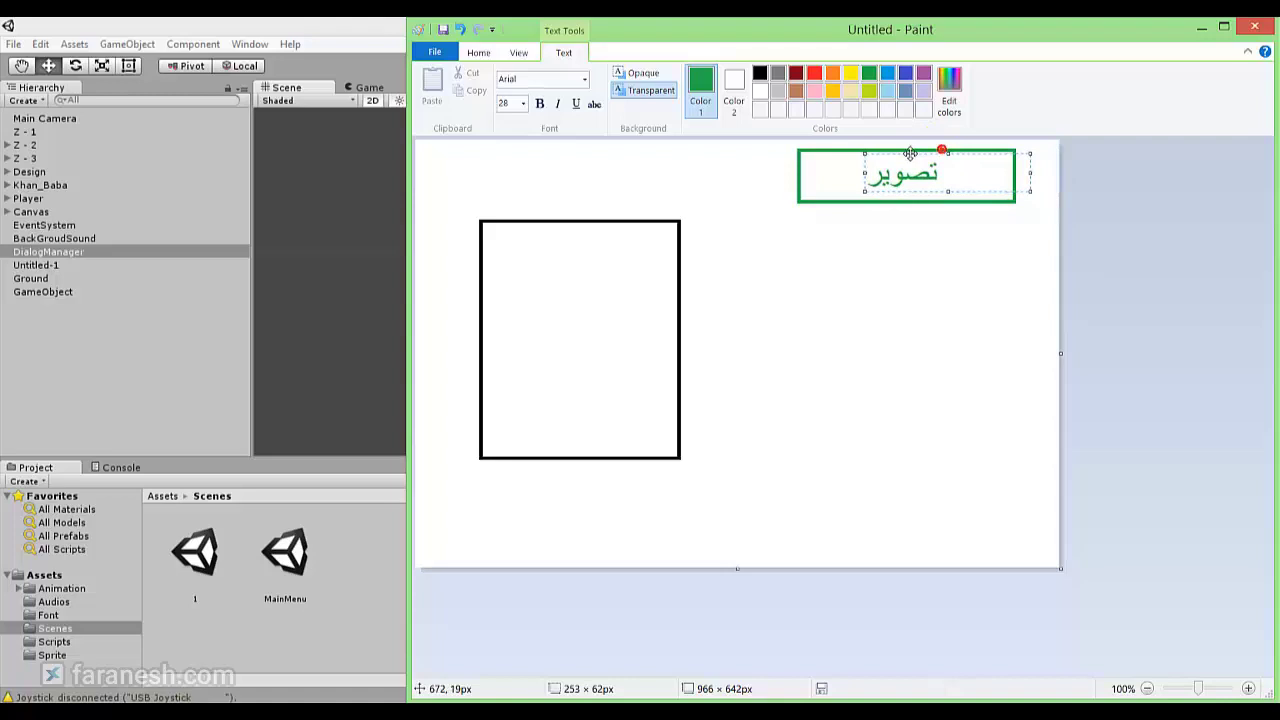
click(753, 281)
- Draw an orange box labelled صدا below the تصویر box
click(749, 74)
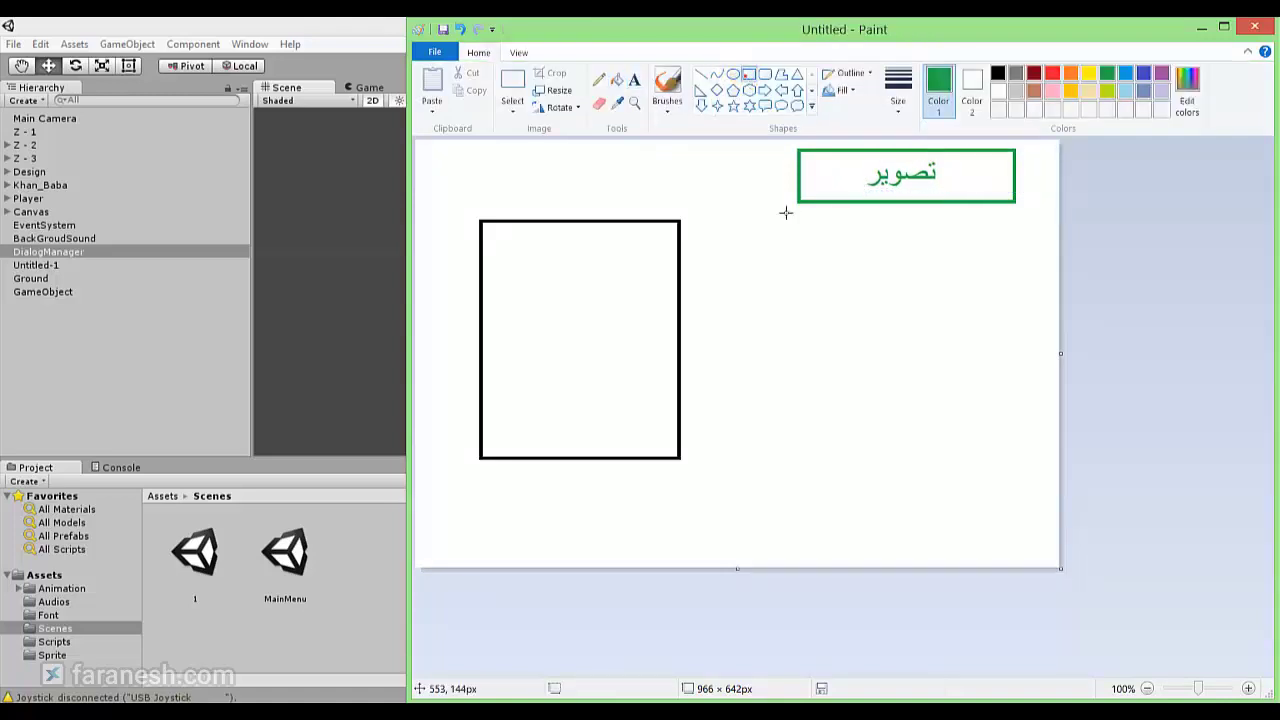
drag(796, 209, 1015, 250)
click(1070, 73)
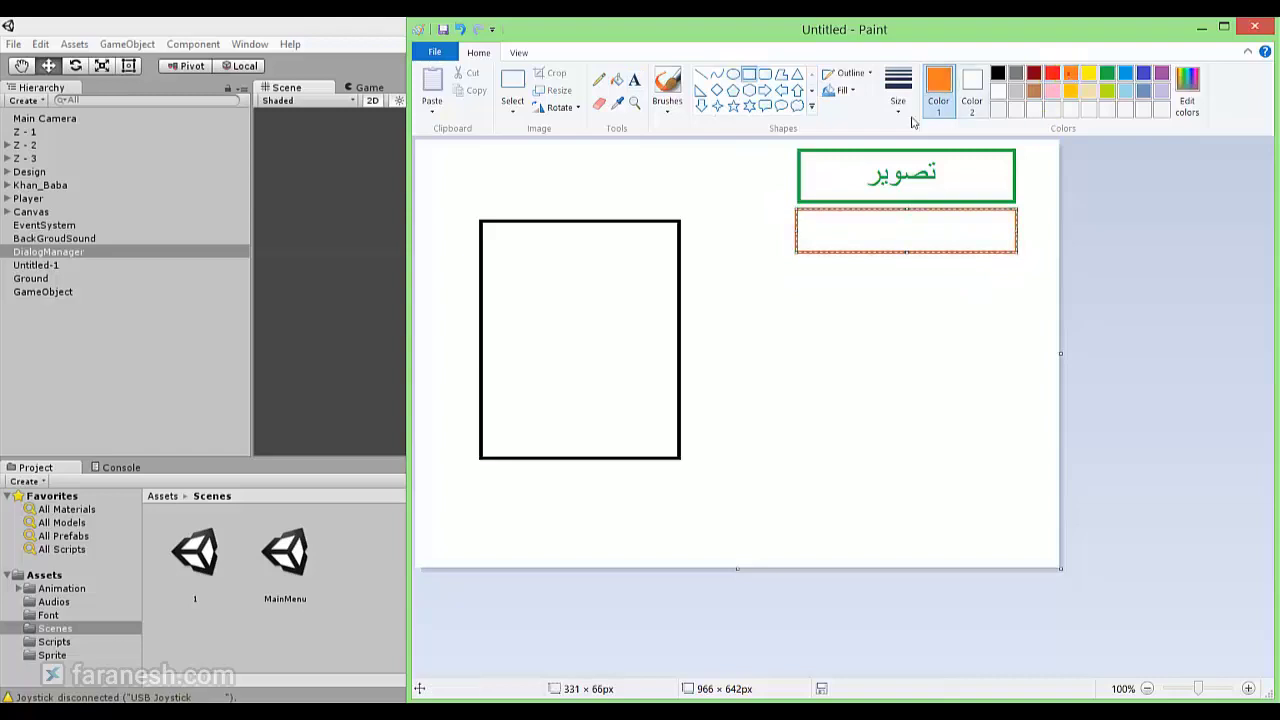
click(635, 80)
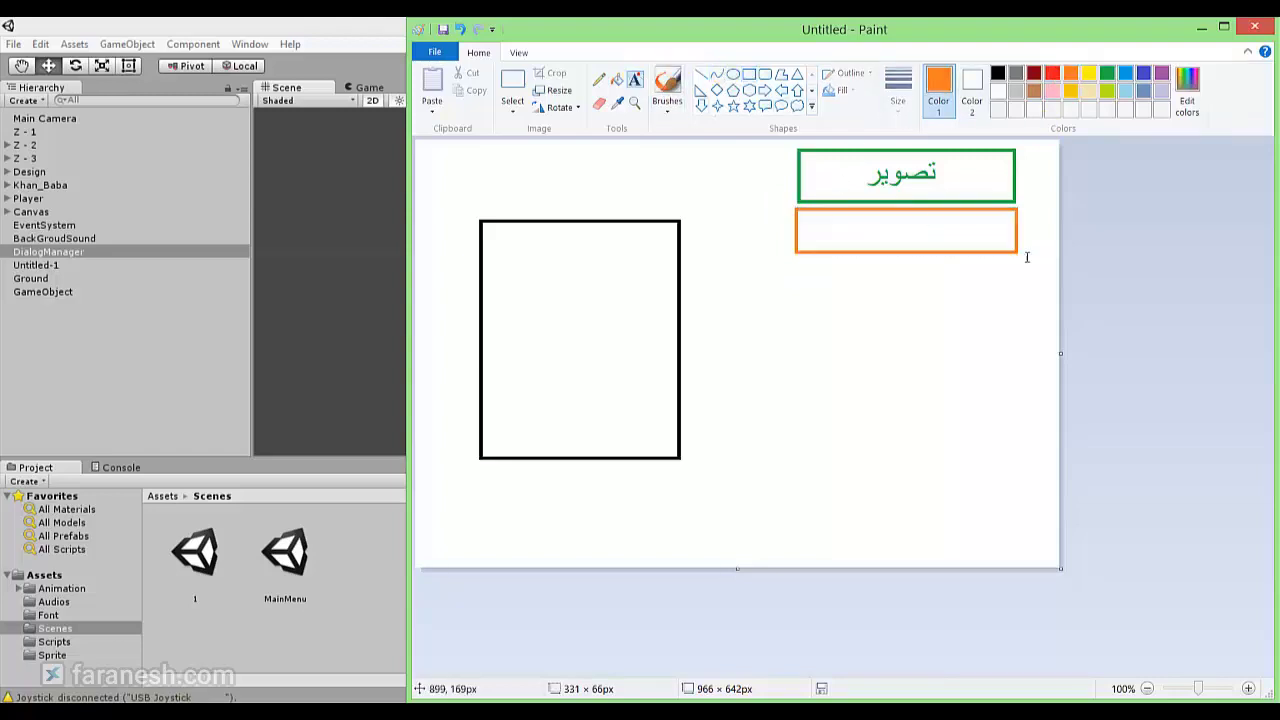
click(934, 232)
text(دا)
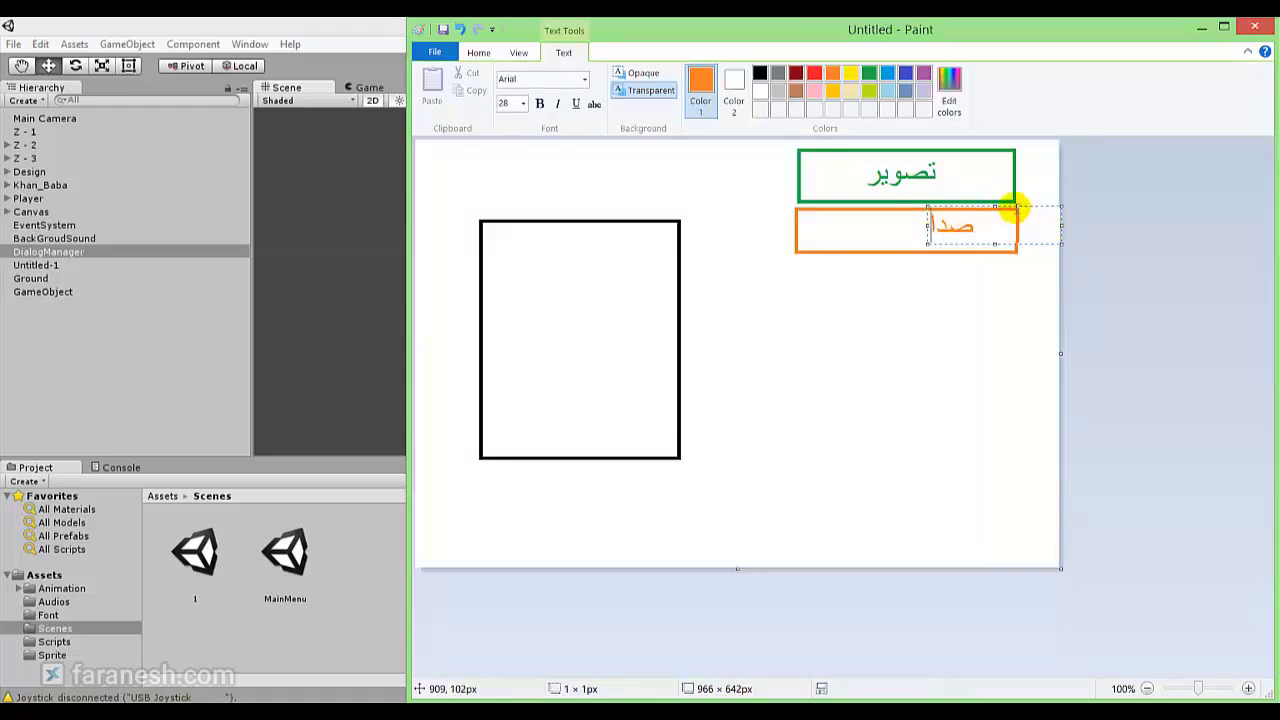
drag(1012, 207, 966, 206)
click(890, 316)
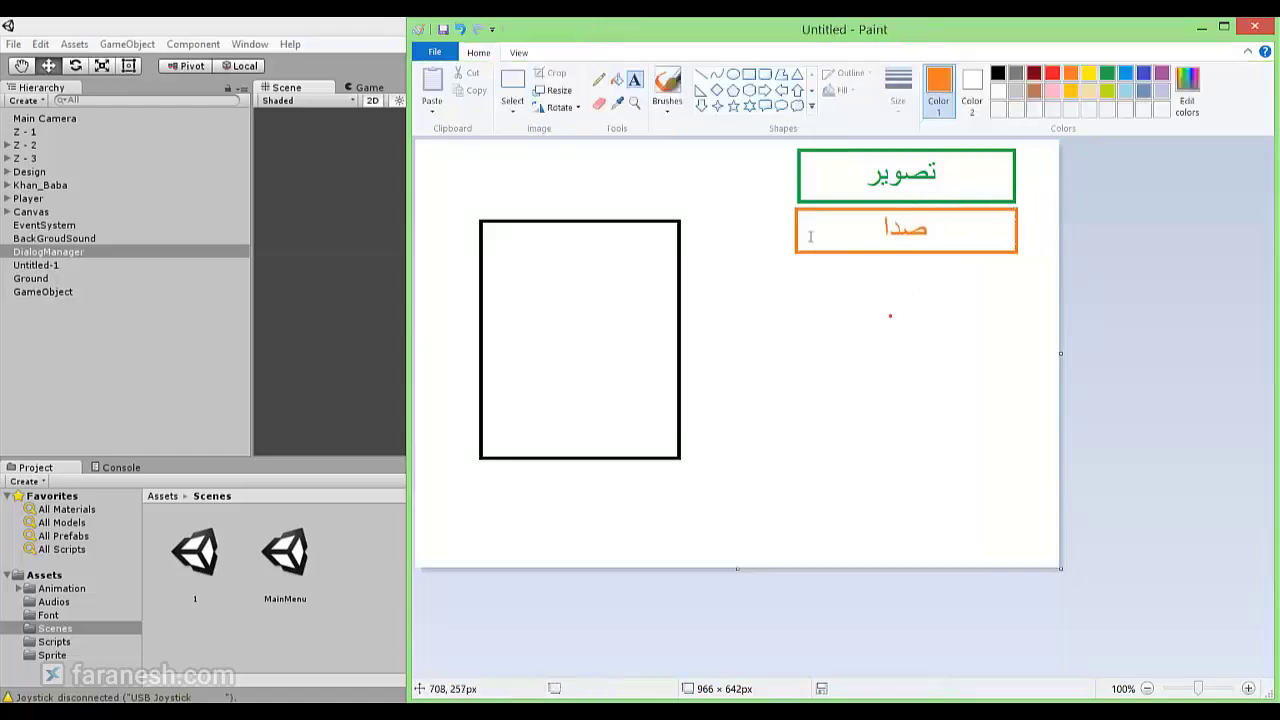
- Draw a blue box labelled فیزیک below the صدا box
click(748, 74)
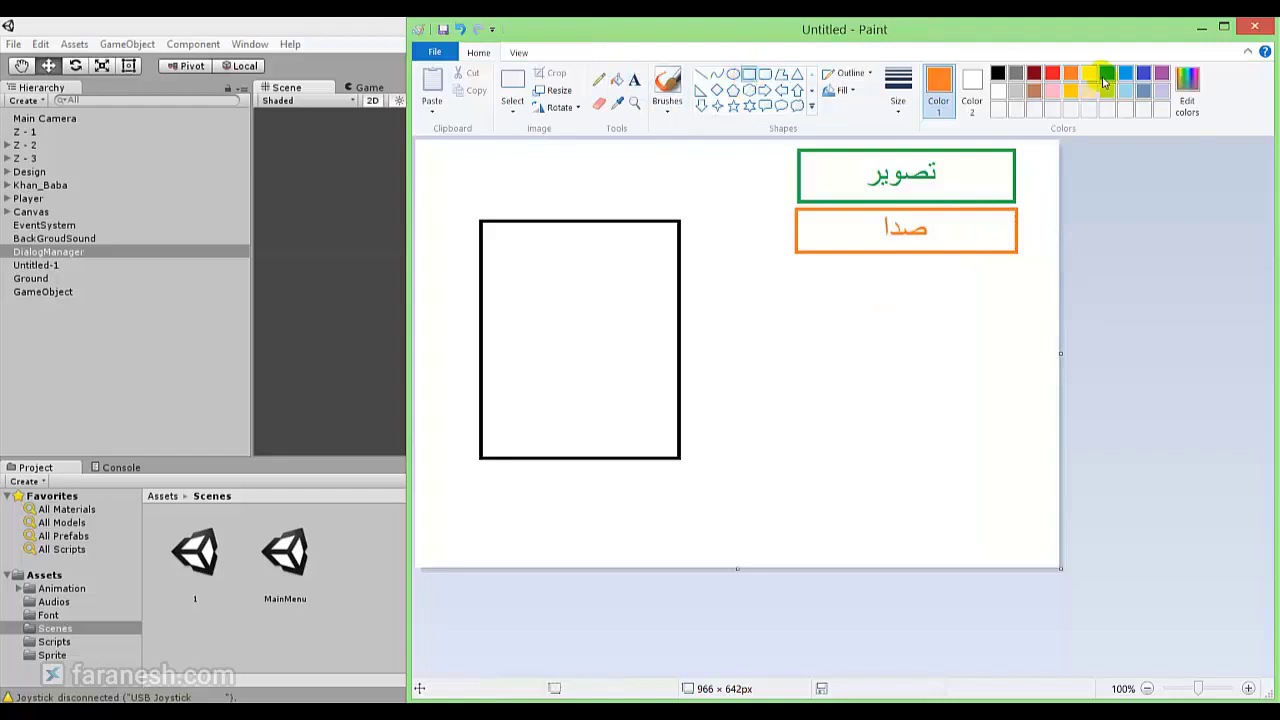
click(1125, 73)
drag(798, 263, 1019, 310)
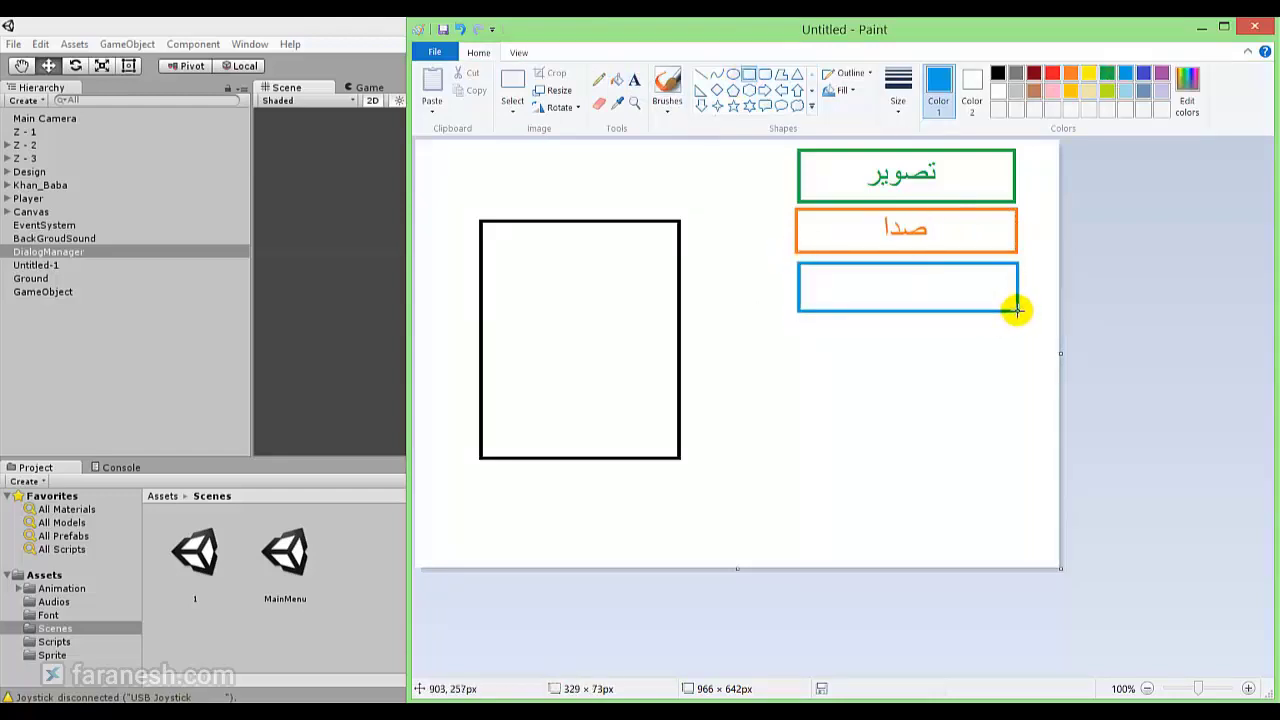
click(634, 79)
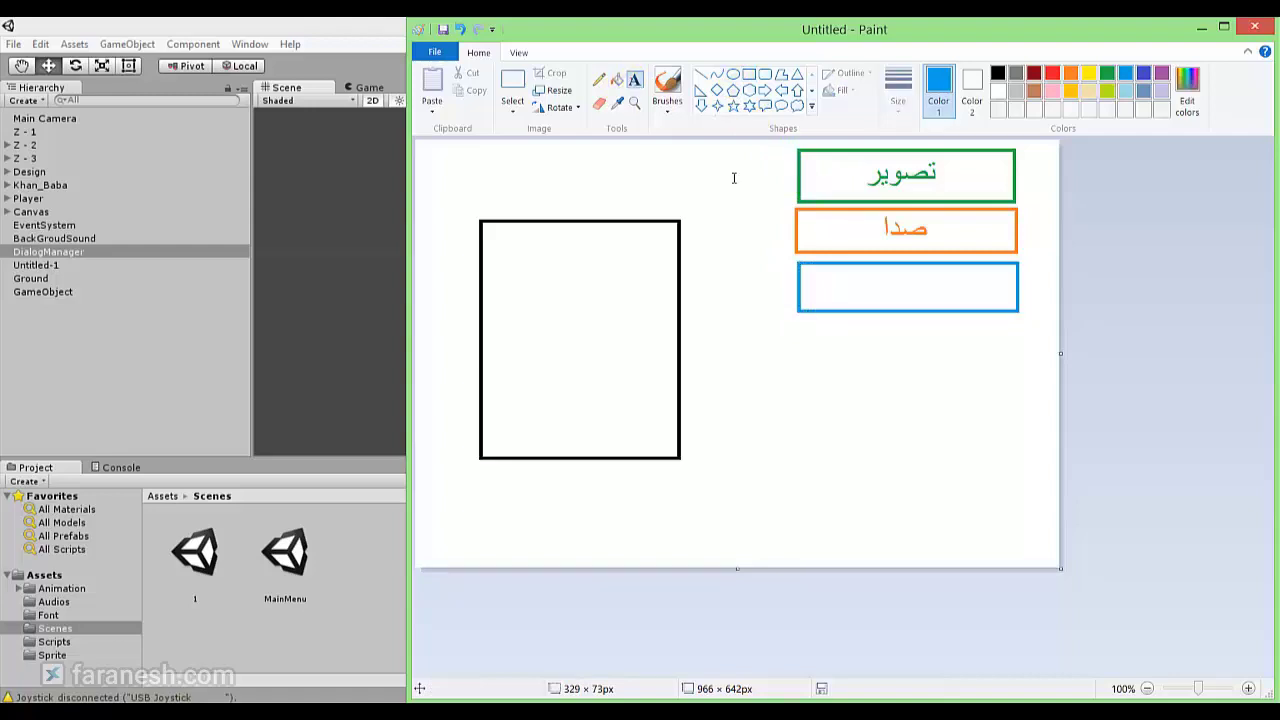
click(908, 289)
text(فیزیک)
drag(935, 270, 903, 270)
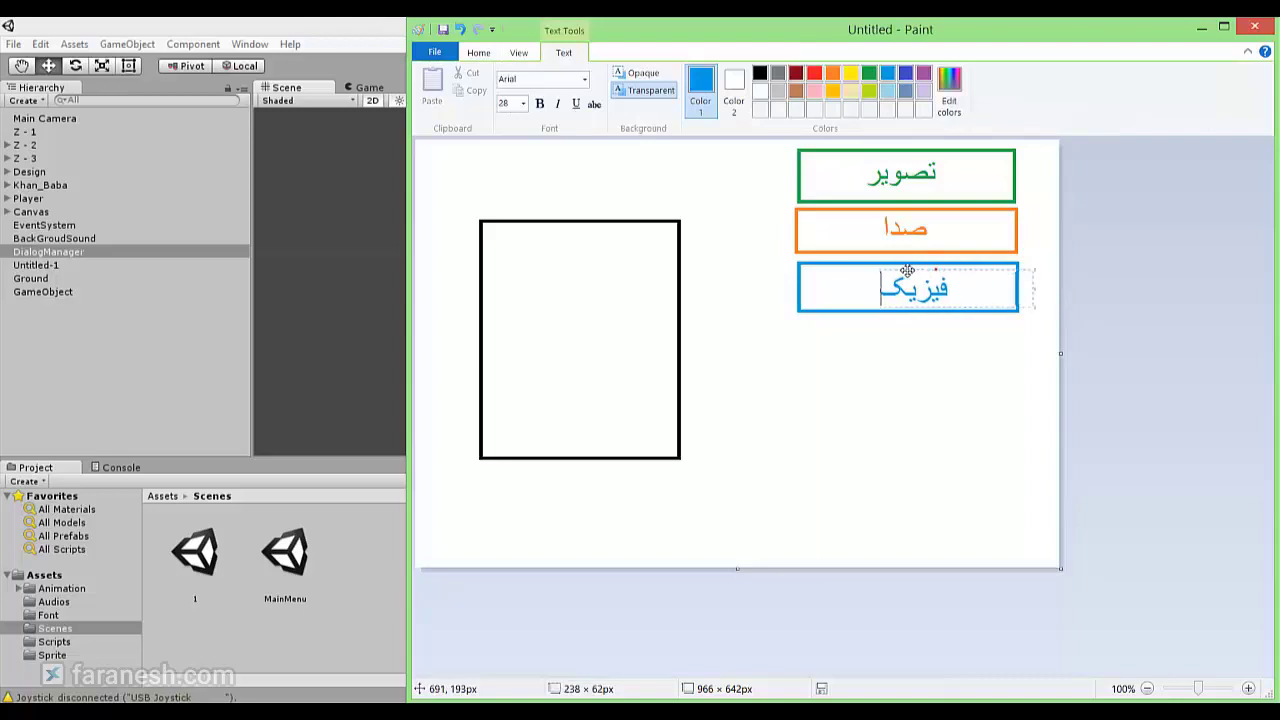
click(908, 374)
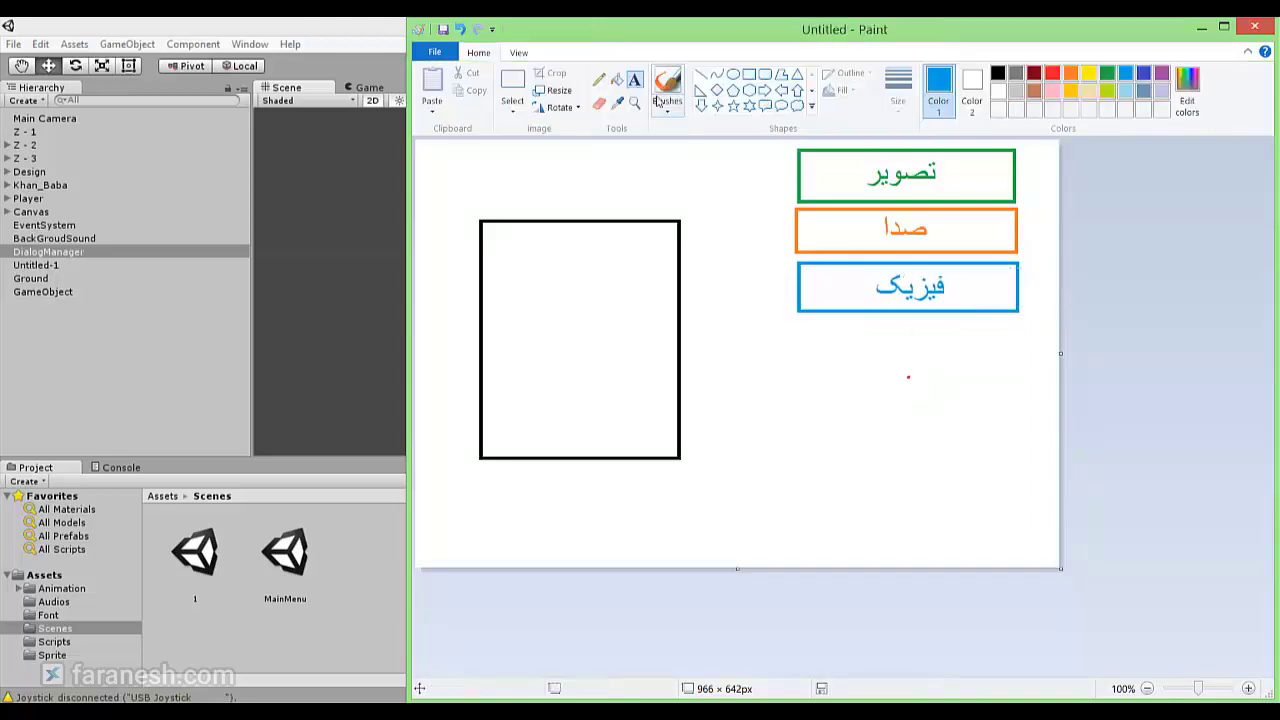
- Draw a yellow box labelled نور below the فیزیک box
click(749, 73)
drag(797, 324, 1017, 376)
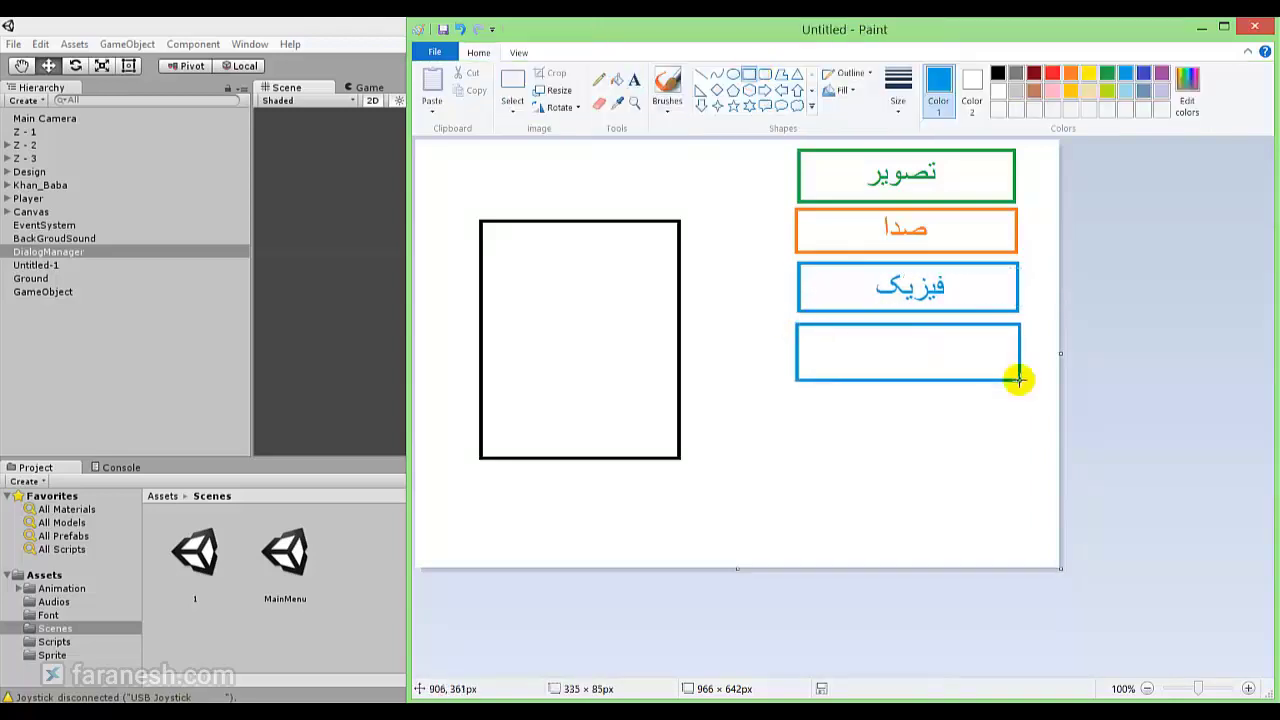
click(1088, 78)
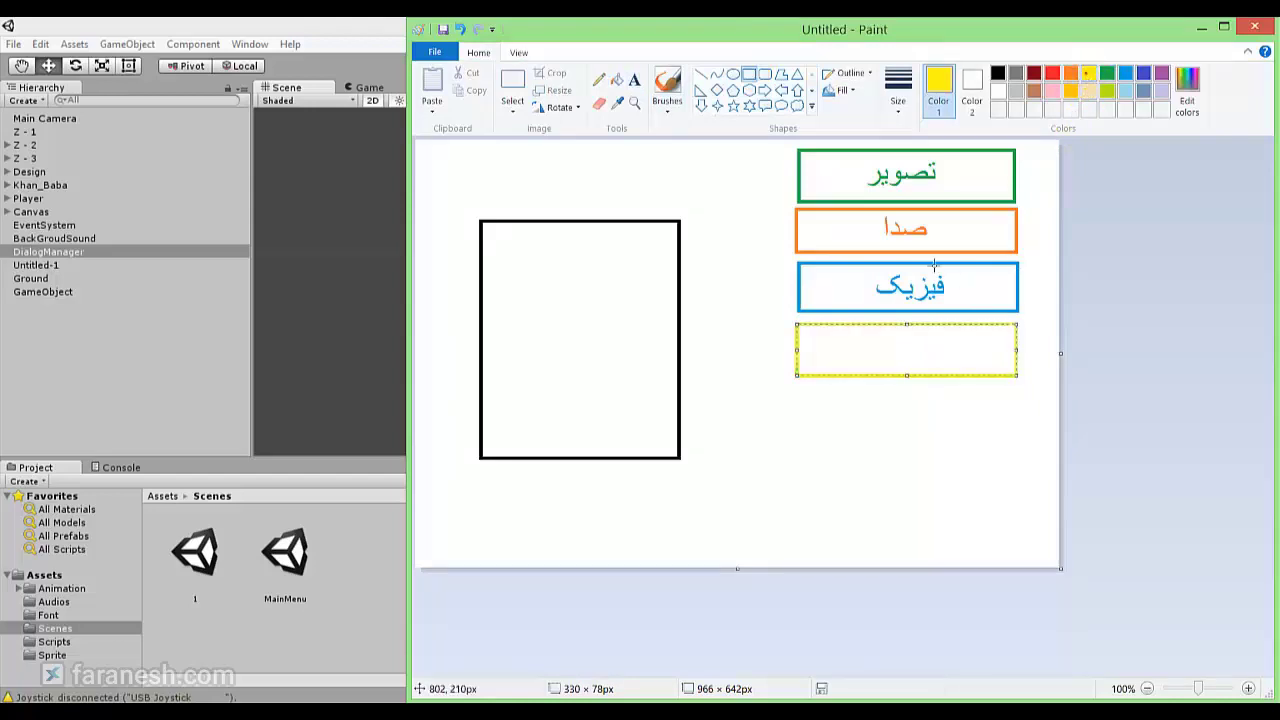
click(634, 79)
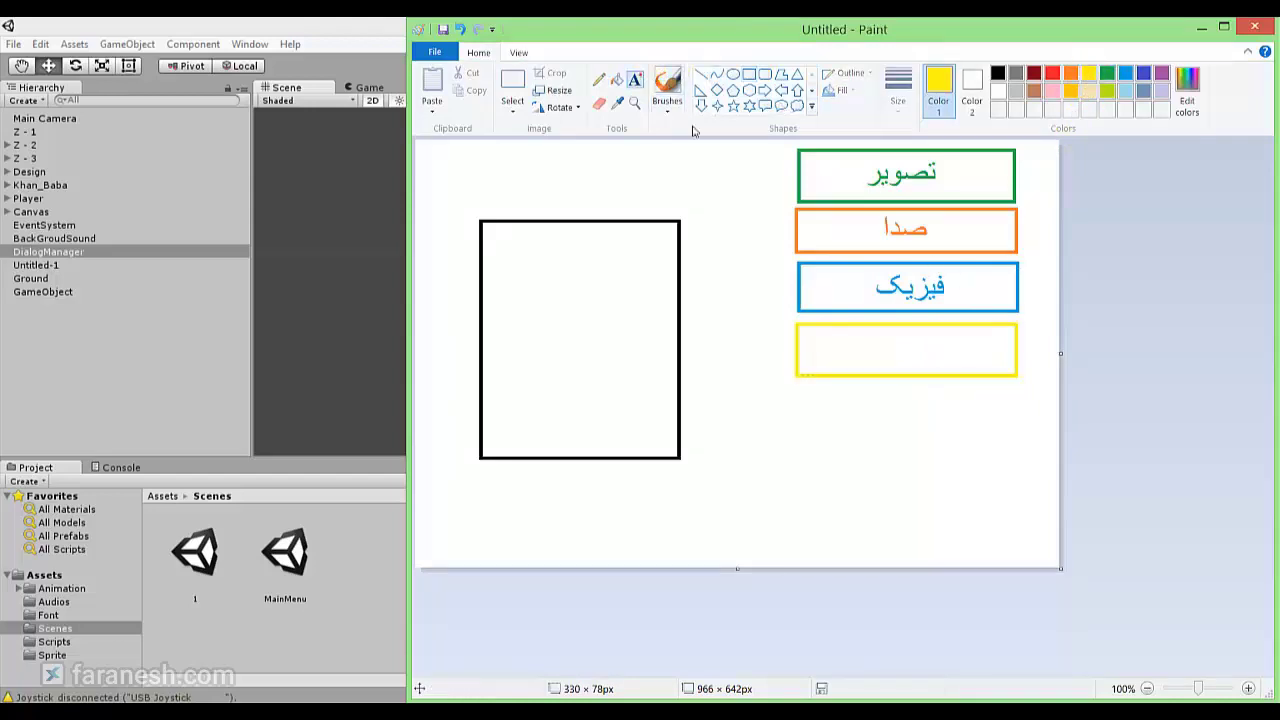
click(908, 346)
text(نور)
drag(939, 328, 955, 308)
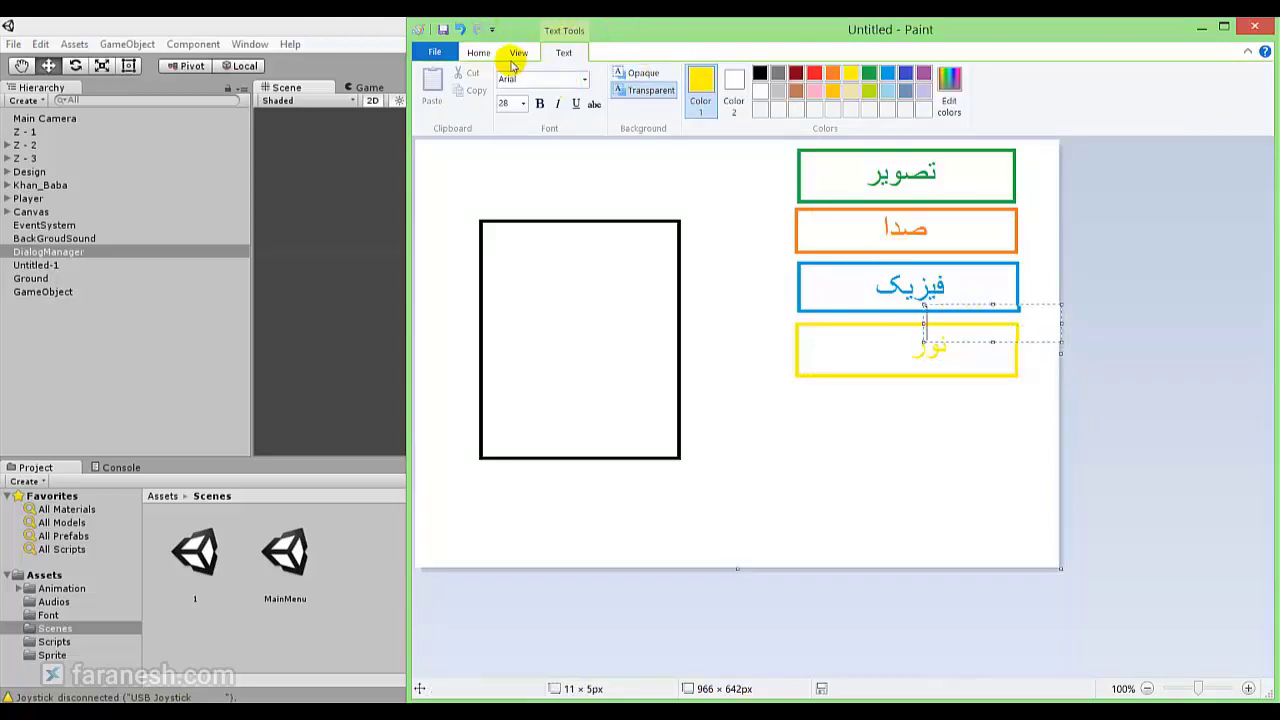
click(478, 52)
- Draw a dark blue box labelled جسم below the نور box
click(747, 78)
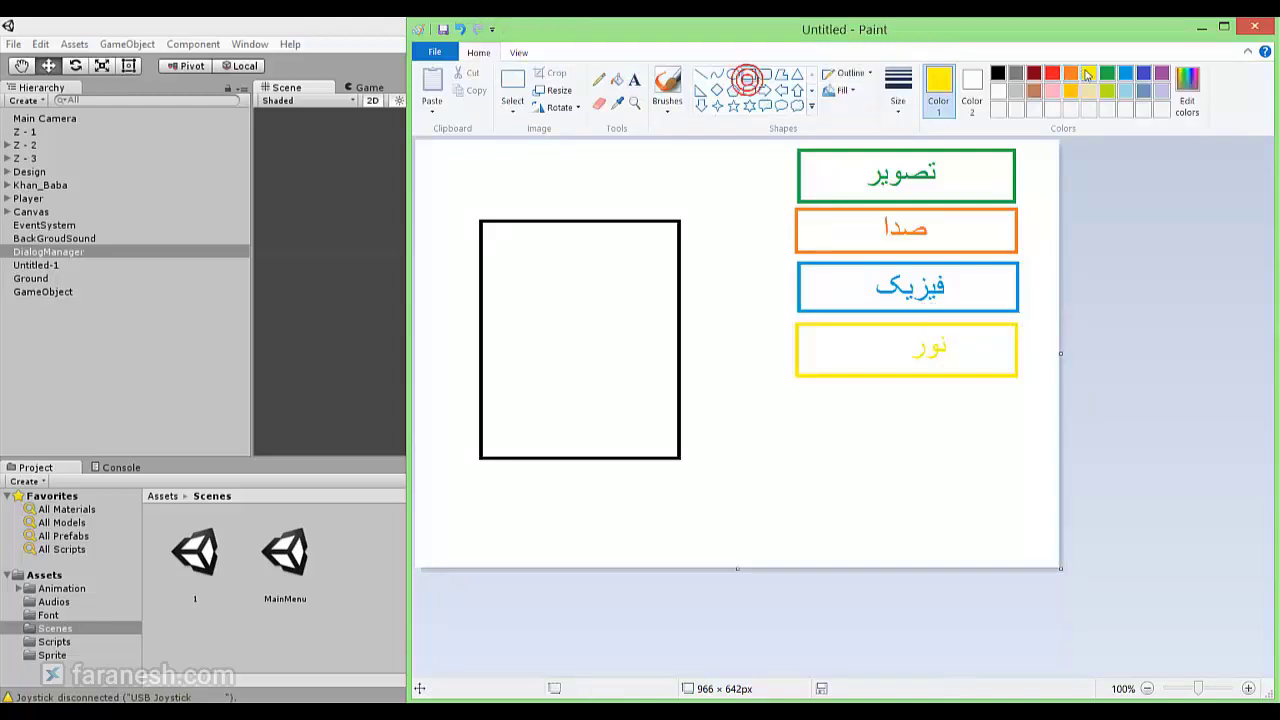
click(1143, 72)
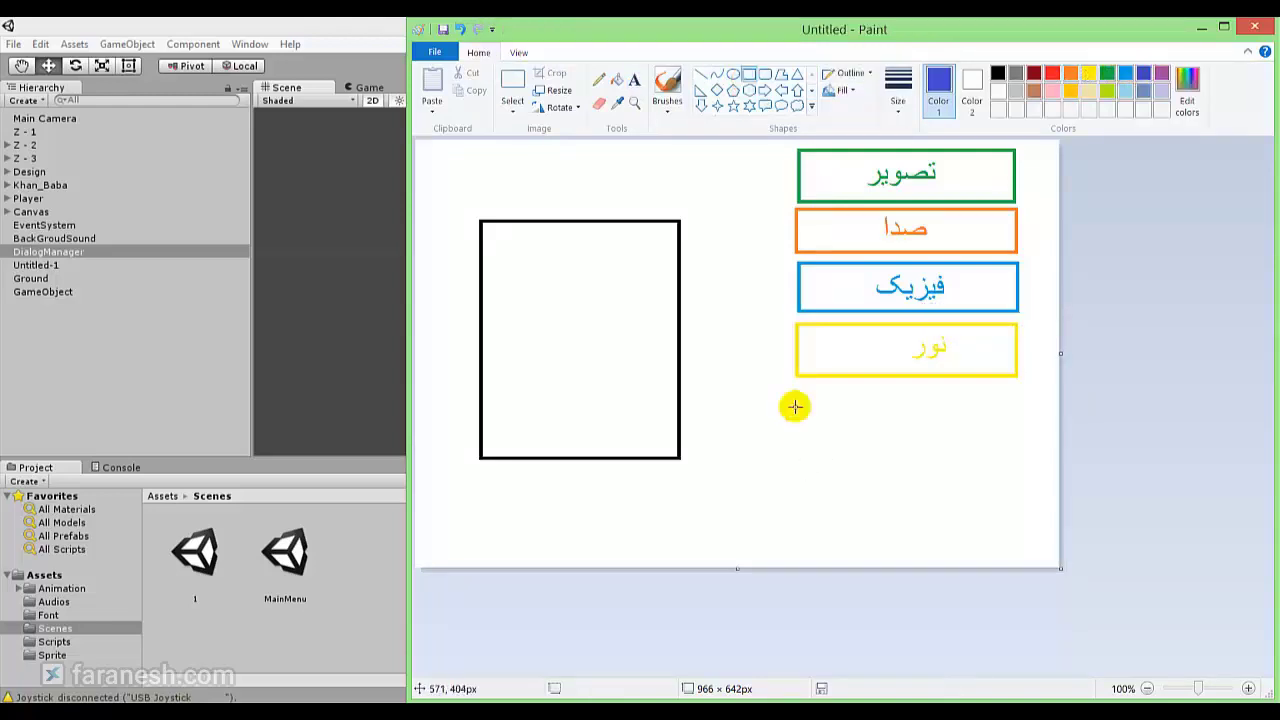
drag(795, 390, 1016, 443)
click(634, 79)
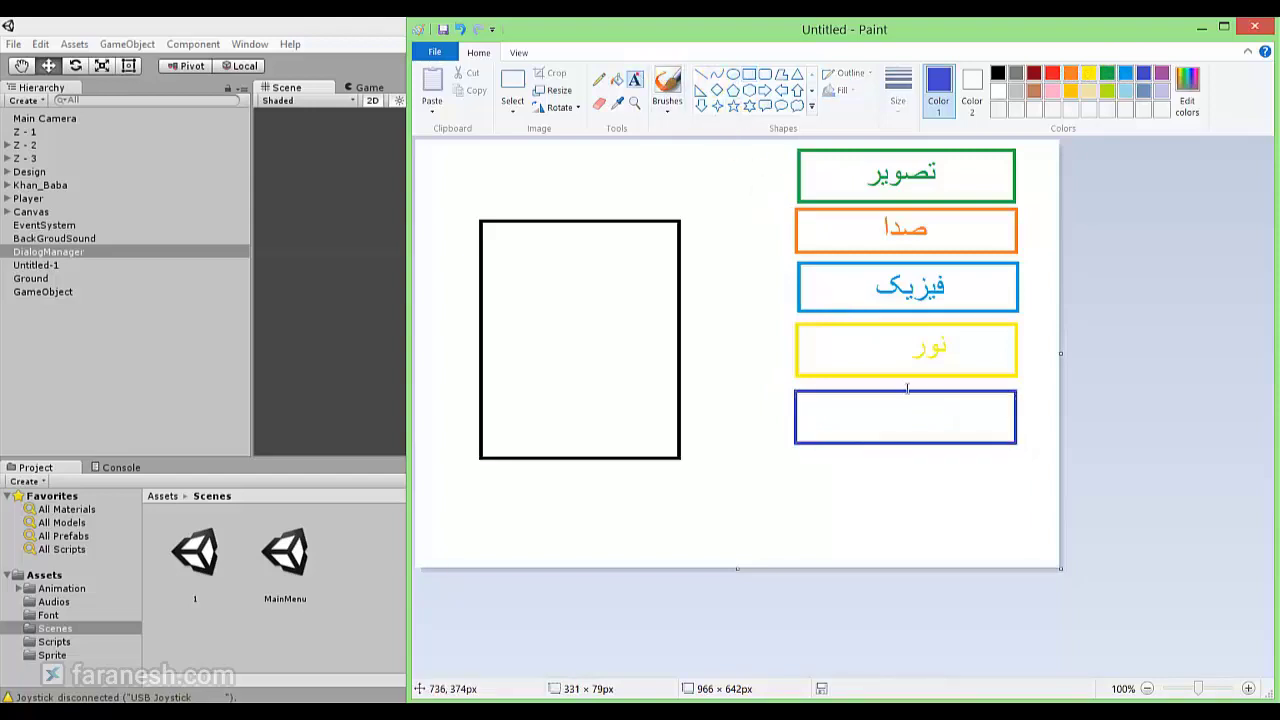
click(906, 415)
text(جسم)
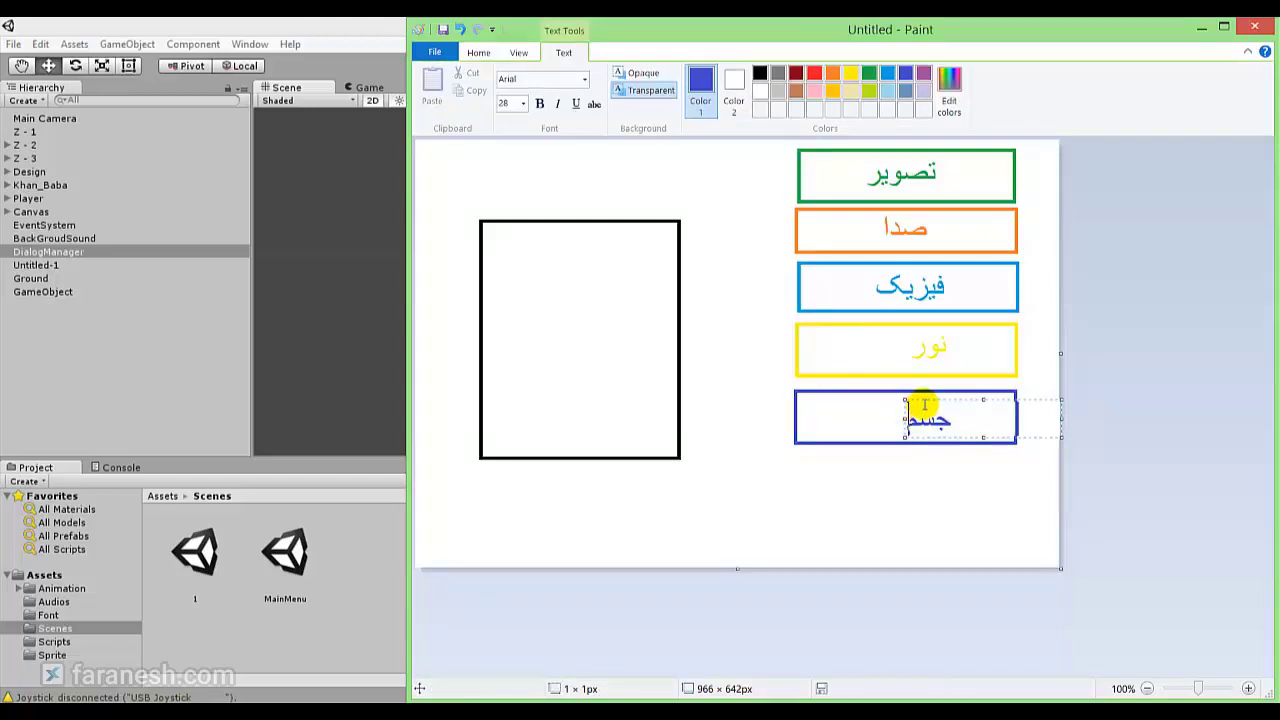
drag(924, 400, 908, 394)
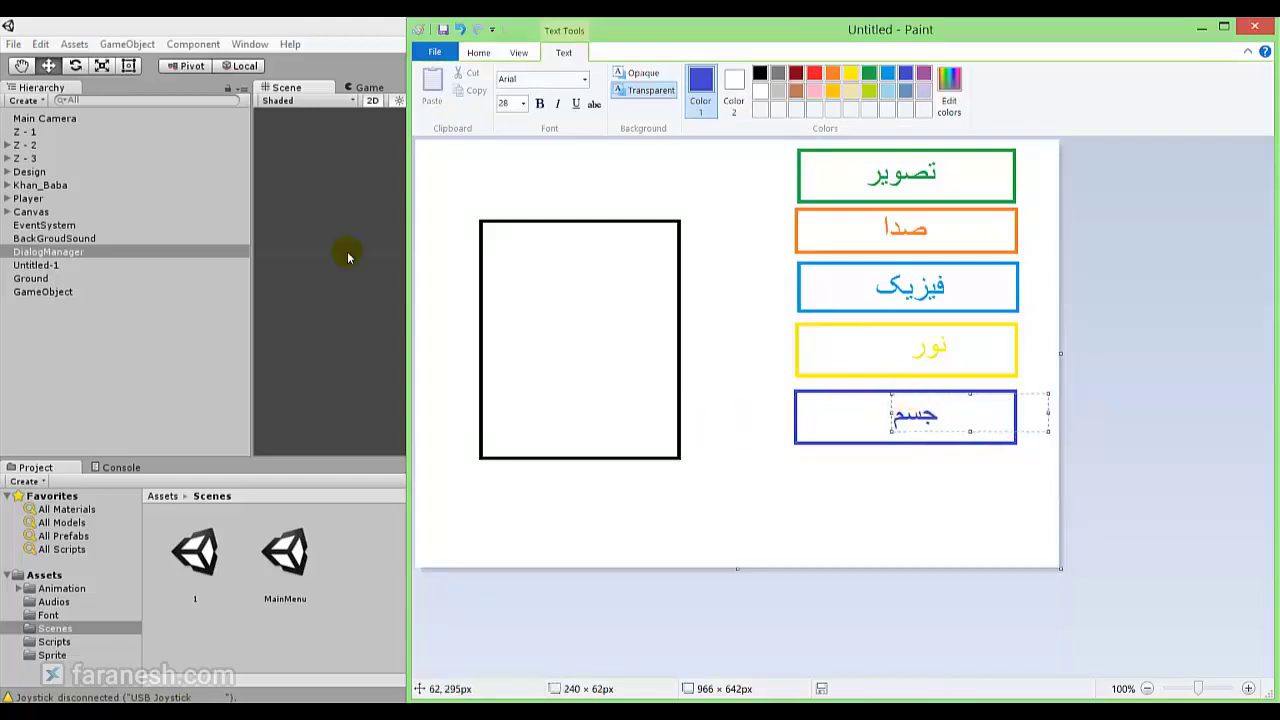
click(257, 22)
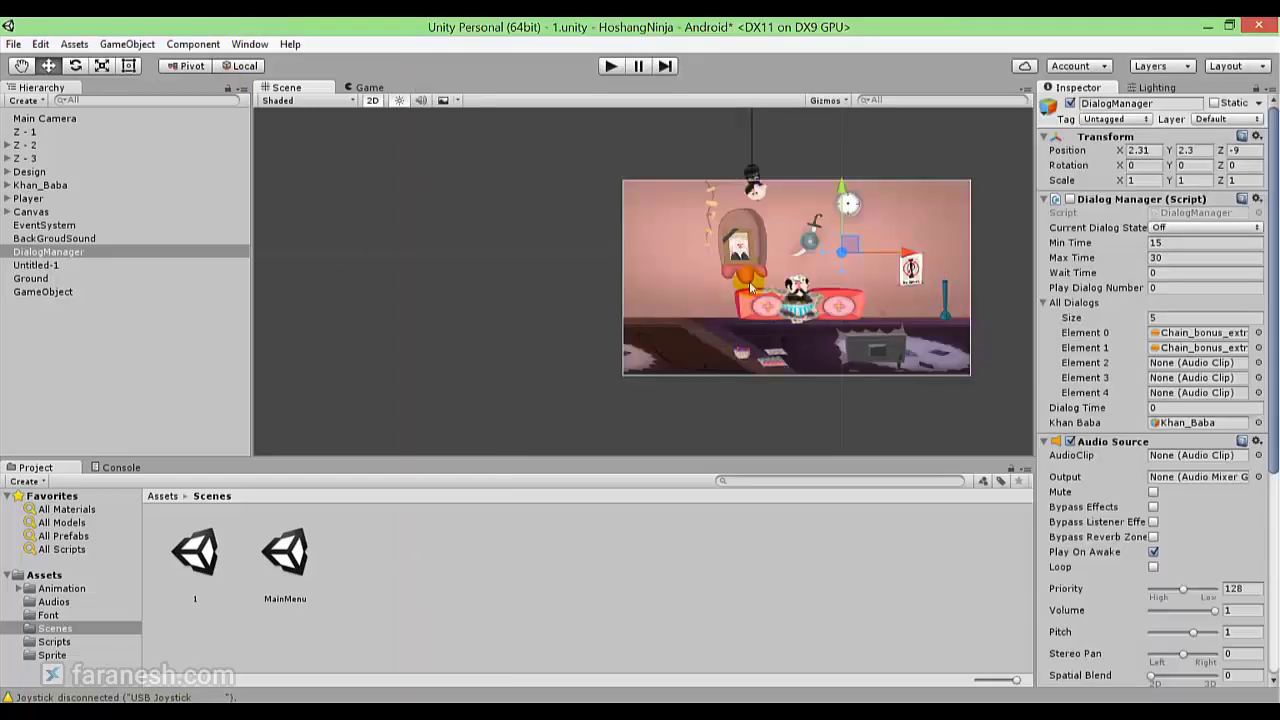
- Back in Paint, finalise the جسم label and select the black rectangle
middle_drag(741, 300, 684, 284)
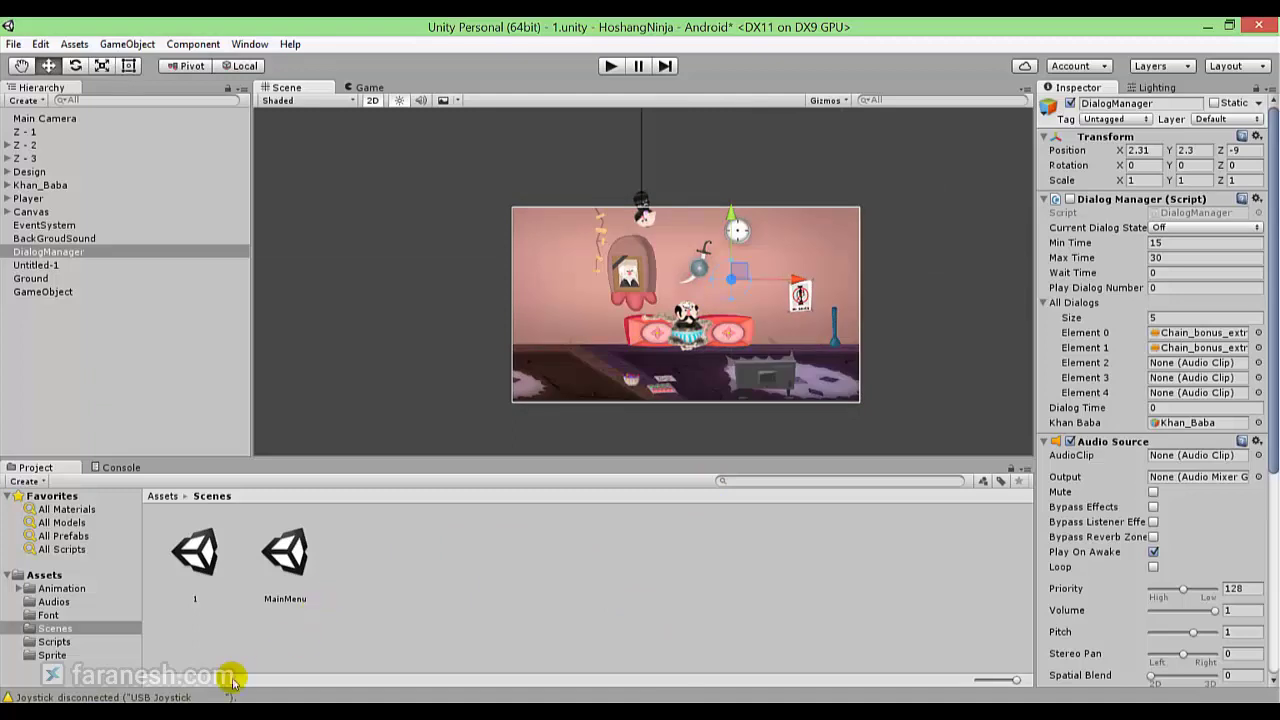
key(alt+Tab)
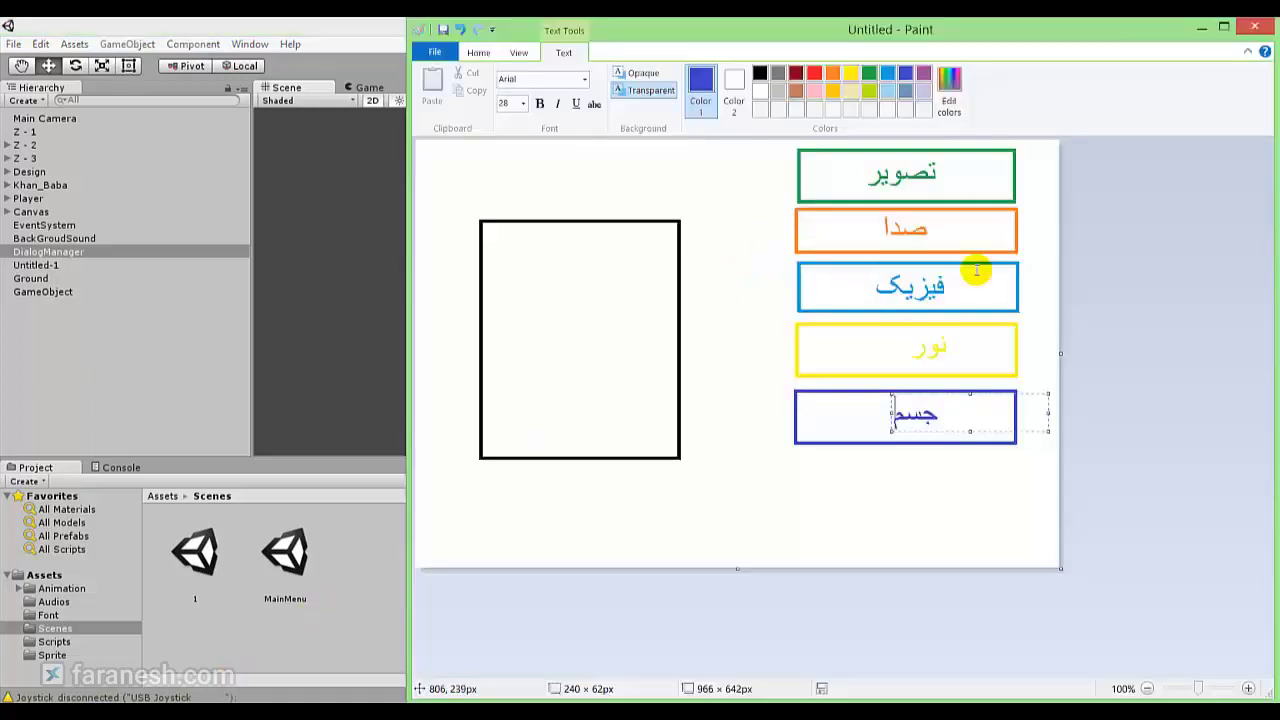
click(1054, 317)
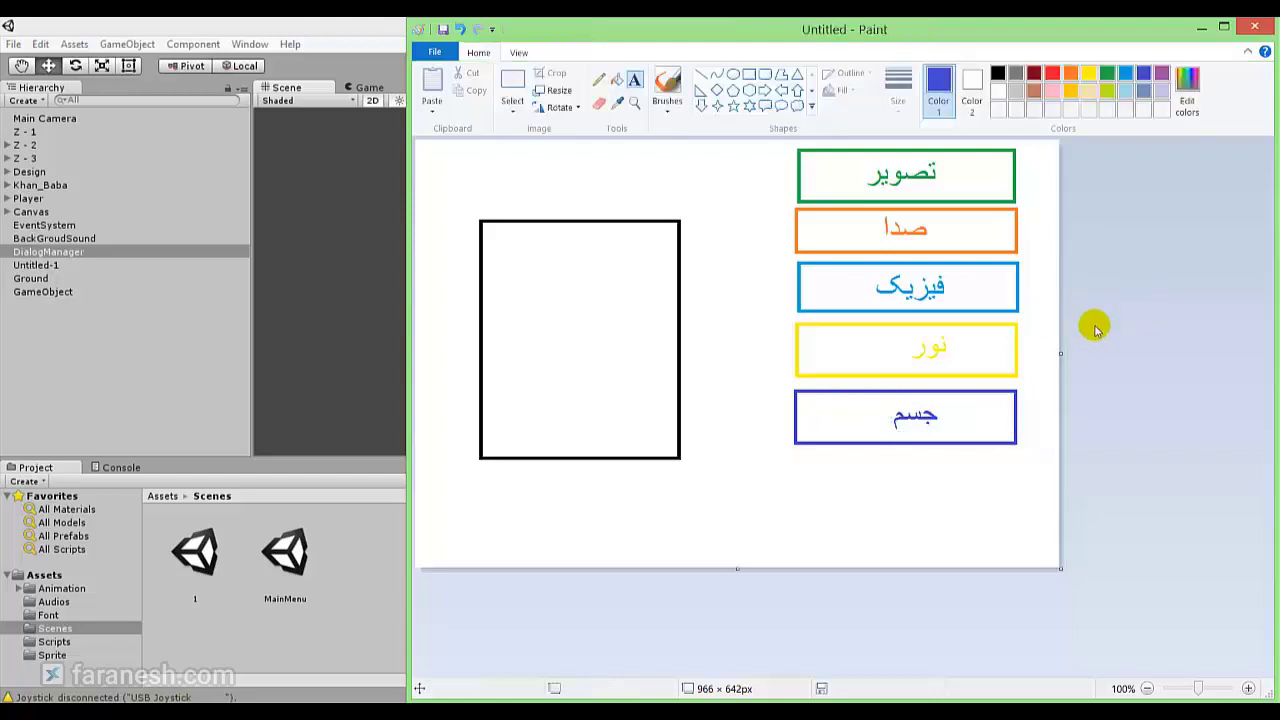
click(512, 84)
drag(472, 214, 695, 485)
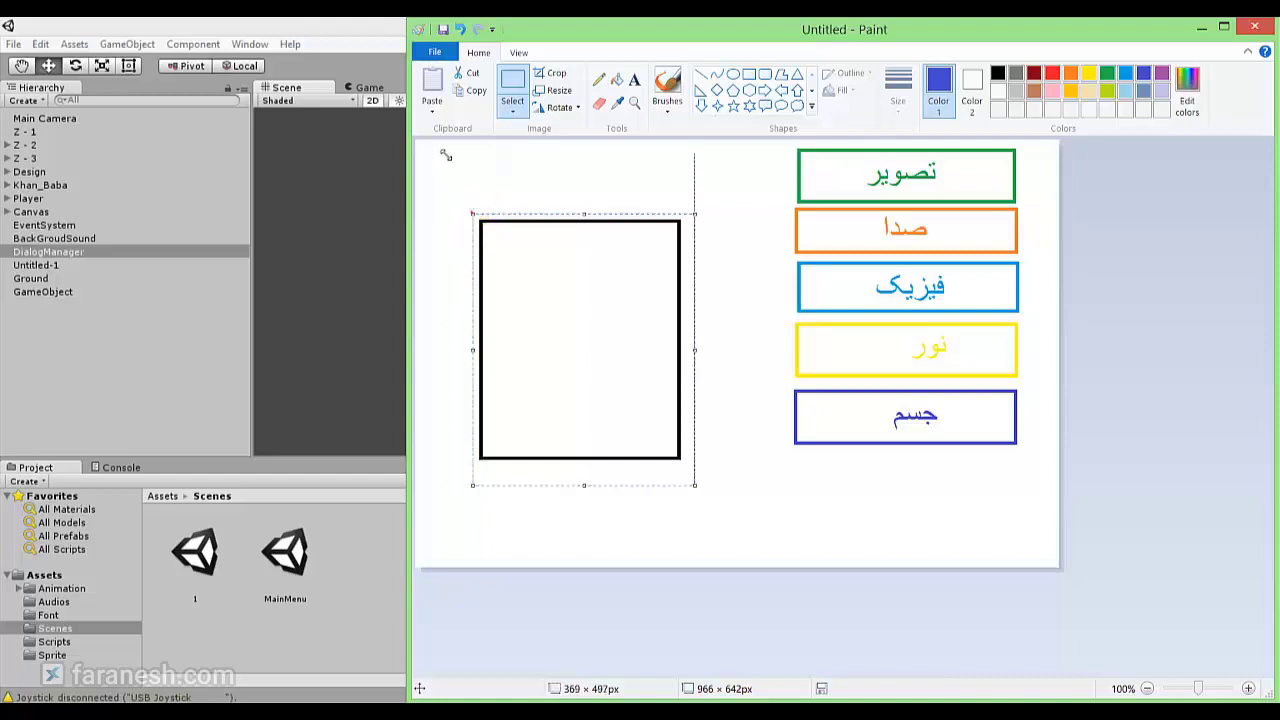
- Stretch the selected black rectangle larger, up-left and down-right
drag(446, 155, 440, 153)
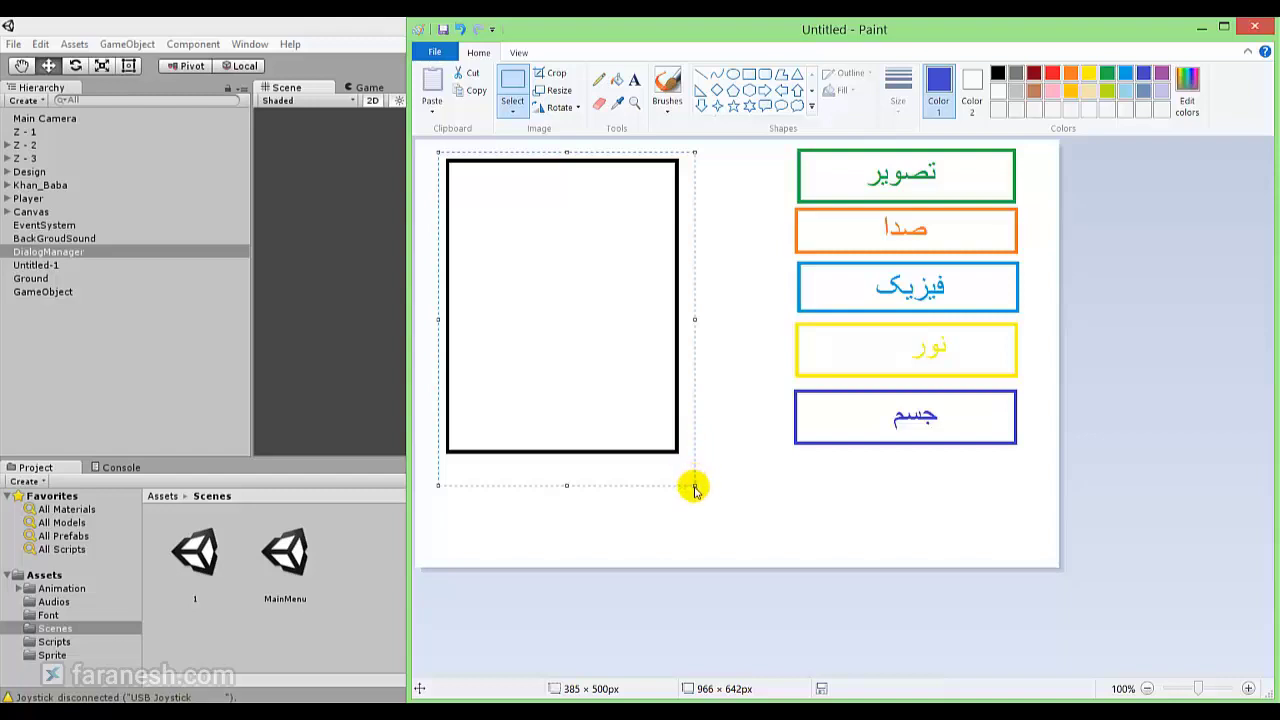
drag(695, 486, 752, 556)
click(1115, 377)
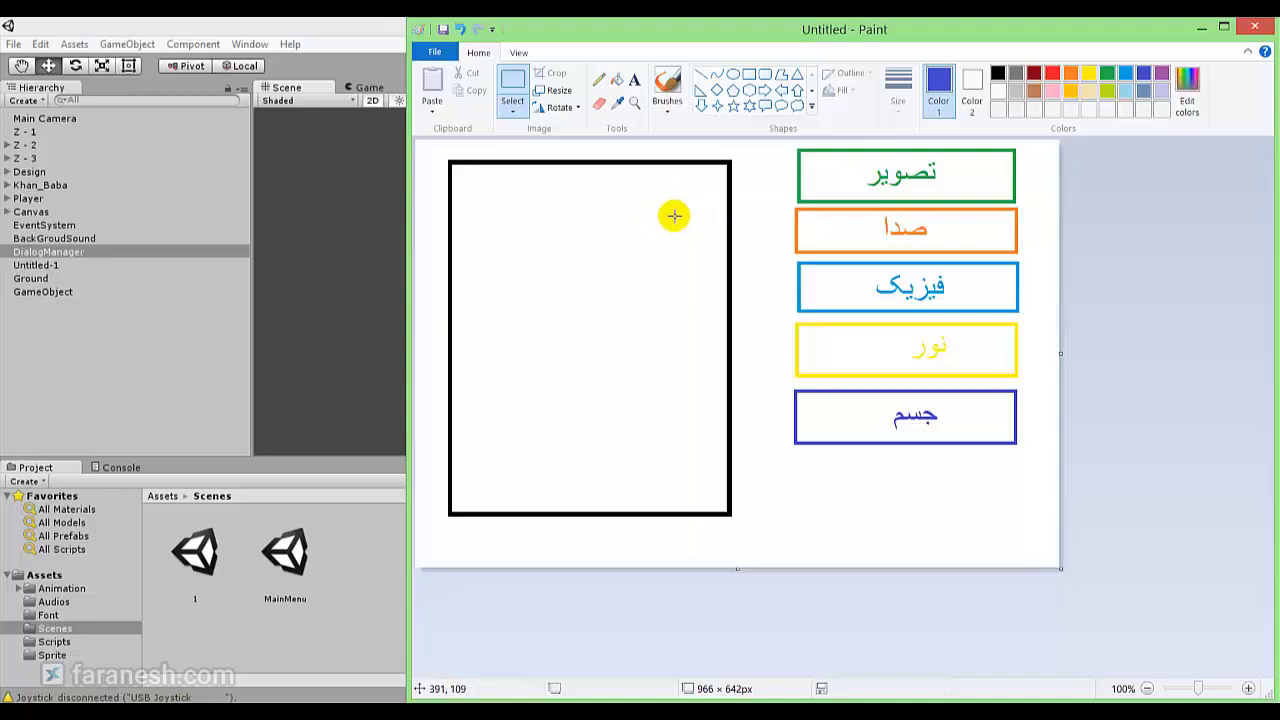
- Frame GameObject in Unity, then move the green تصویر box into the top of the black frame
click(275, 22)
double_click(72, 293)
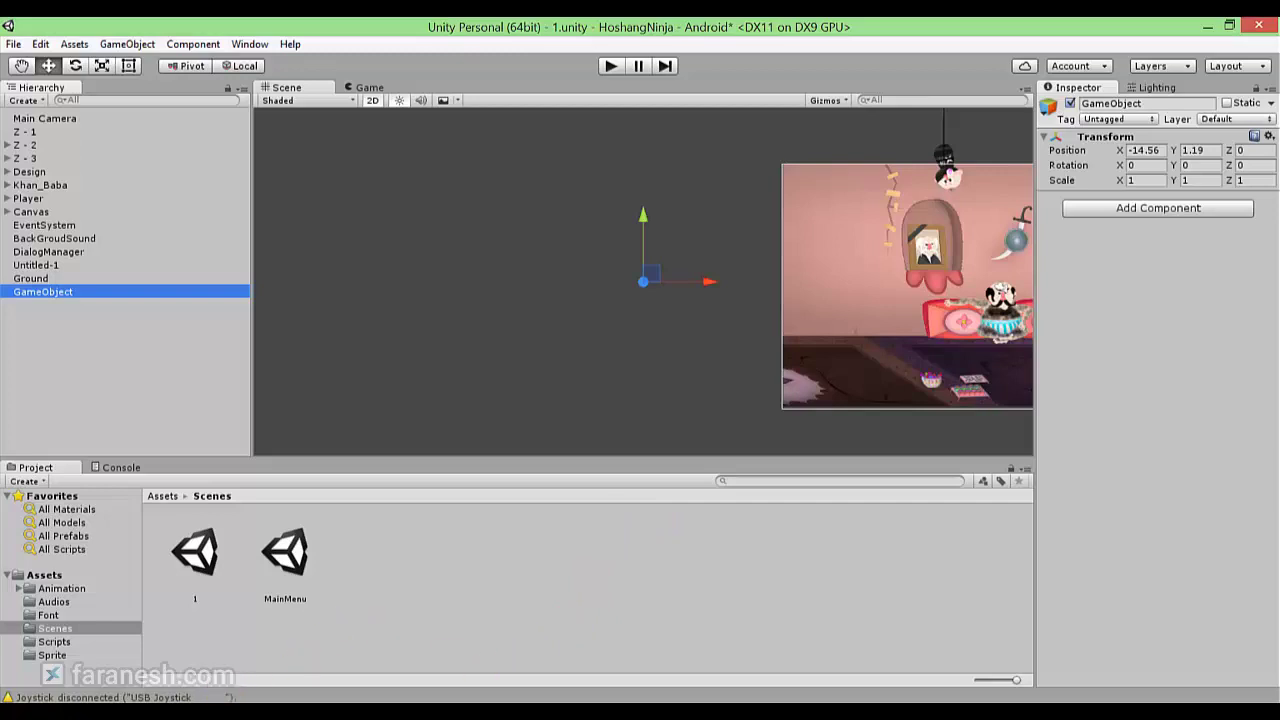
key(alt+Tab)
drag(783, 143, 1026, 206)
drag(942, 178, 624, 204)
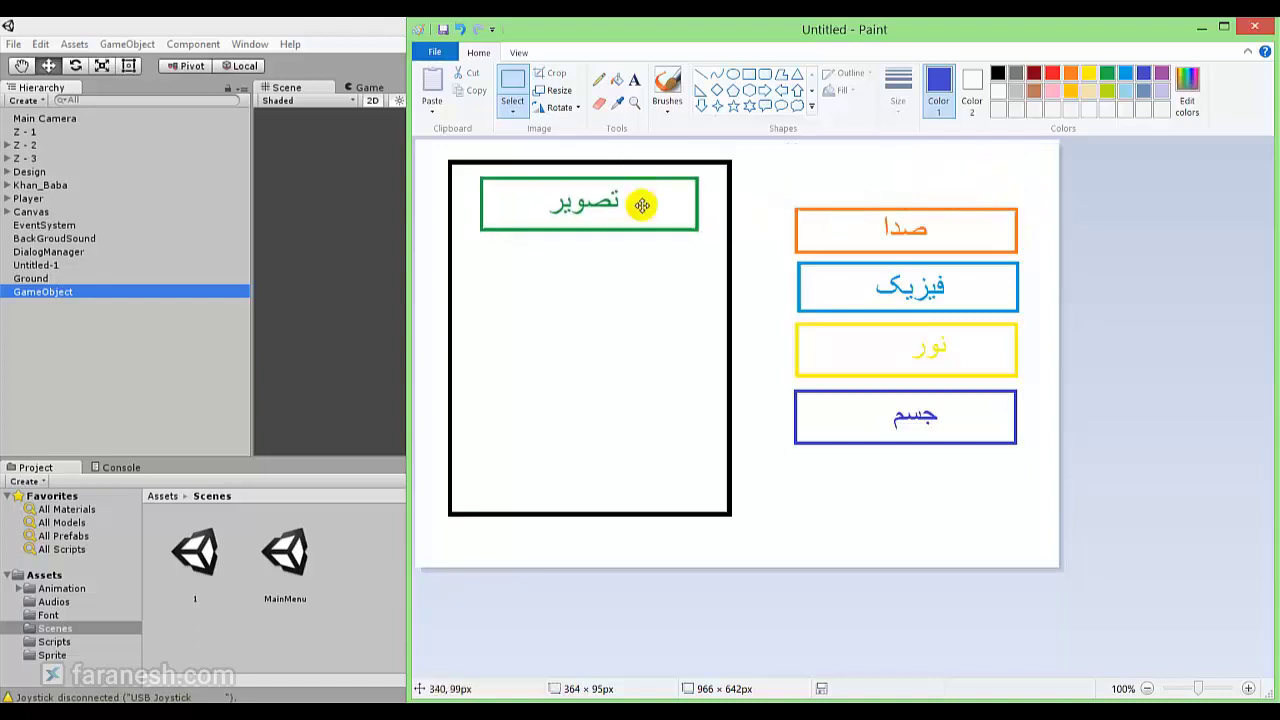
- Move the orange صدا and blue فیزیک boxes into the frame under تصویر
click(840, 145)
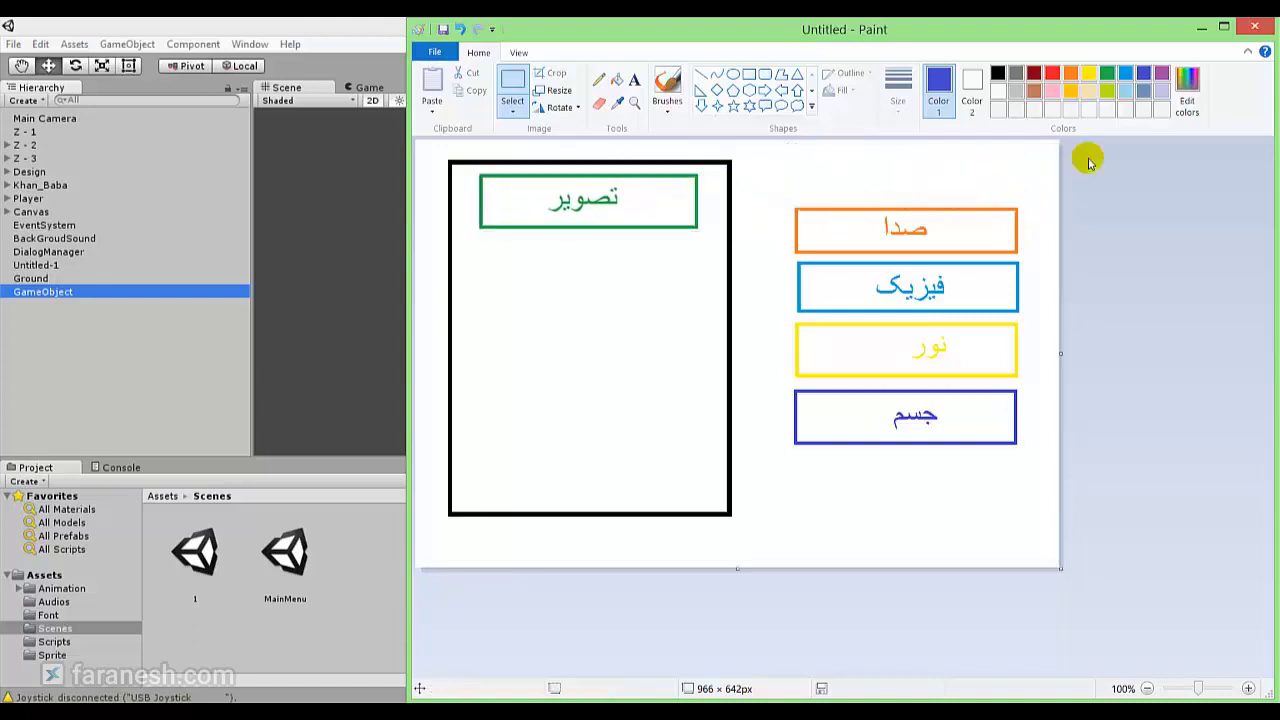
drag(1021, 200, 790, 257)
drag(885, 233, 563, 266)
click(849, 225)
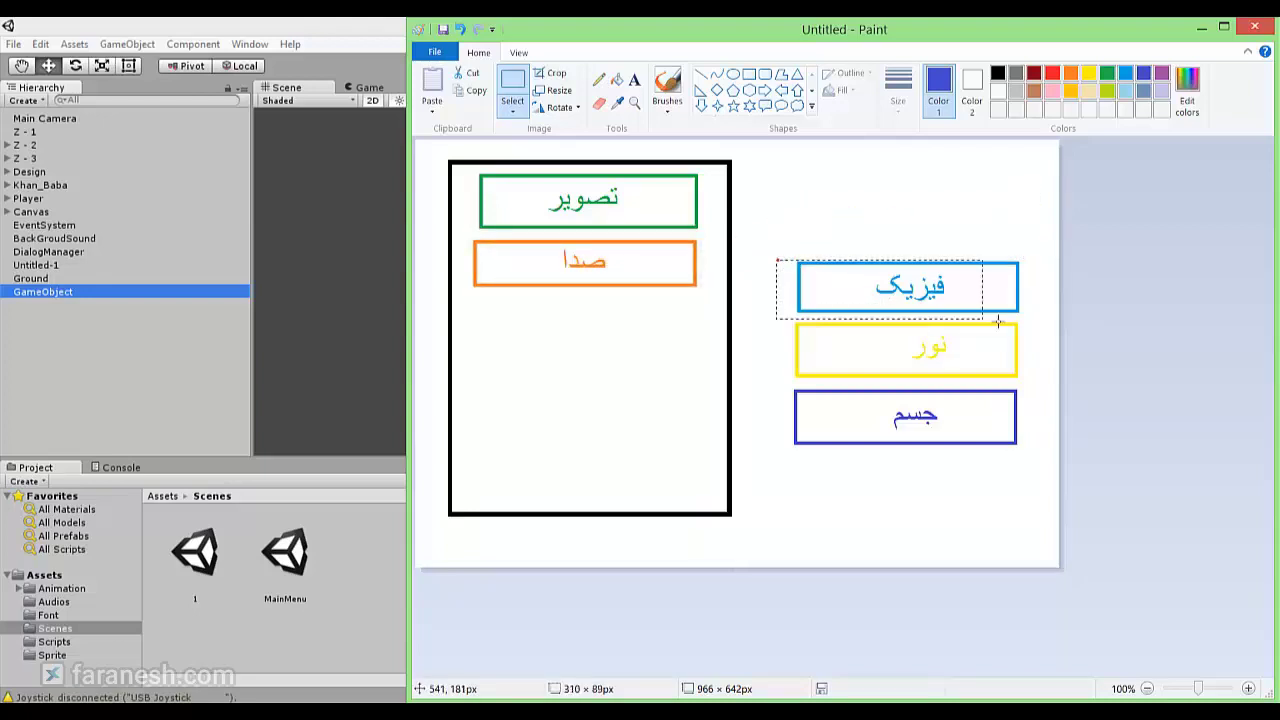
drag(997, 320, 1035, 316)
drag(979, 281, 658, 315)
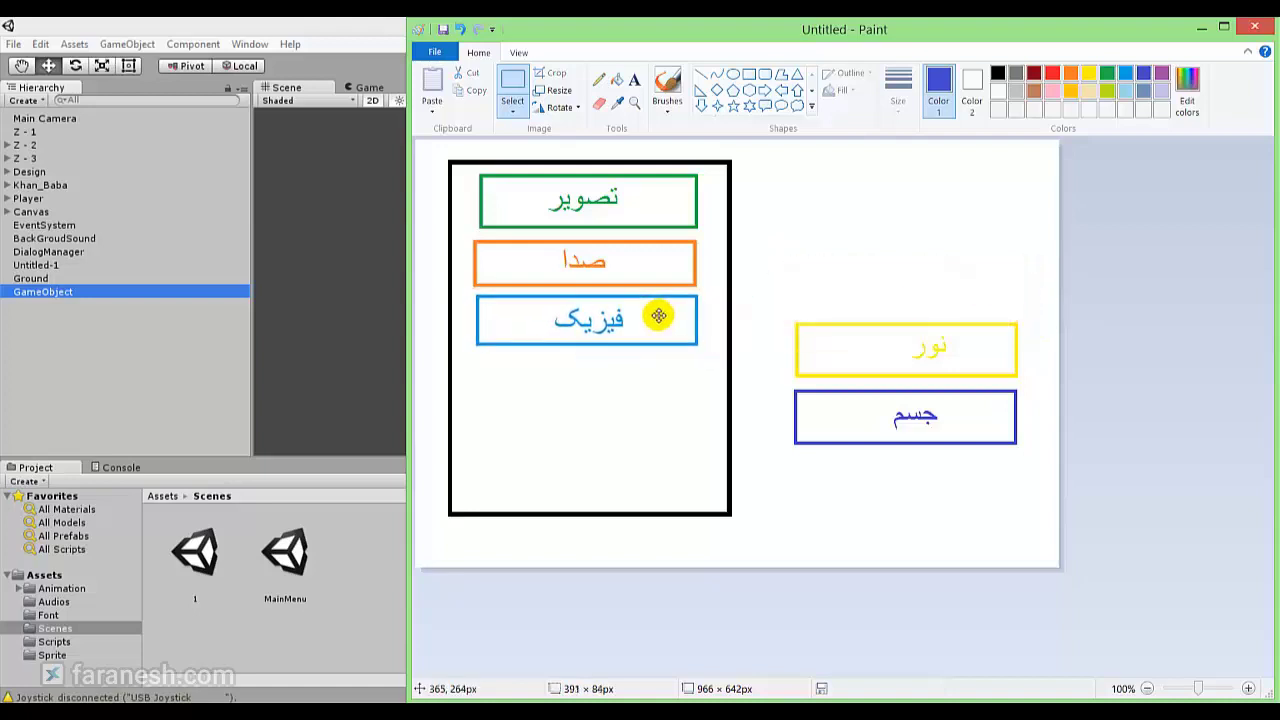
drag(658, 316, 658, 318)
click(805, 241)
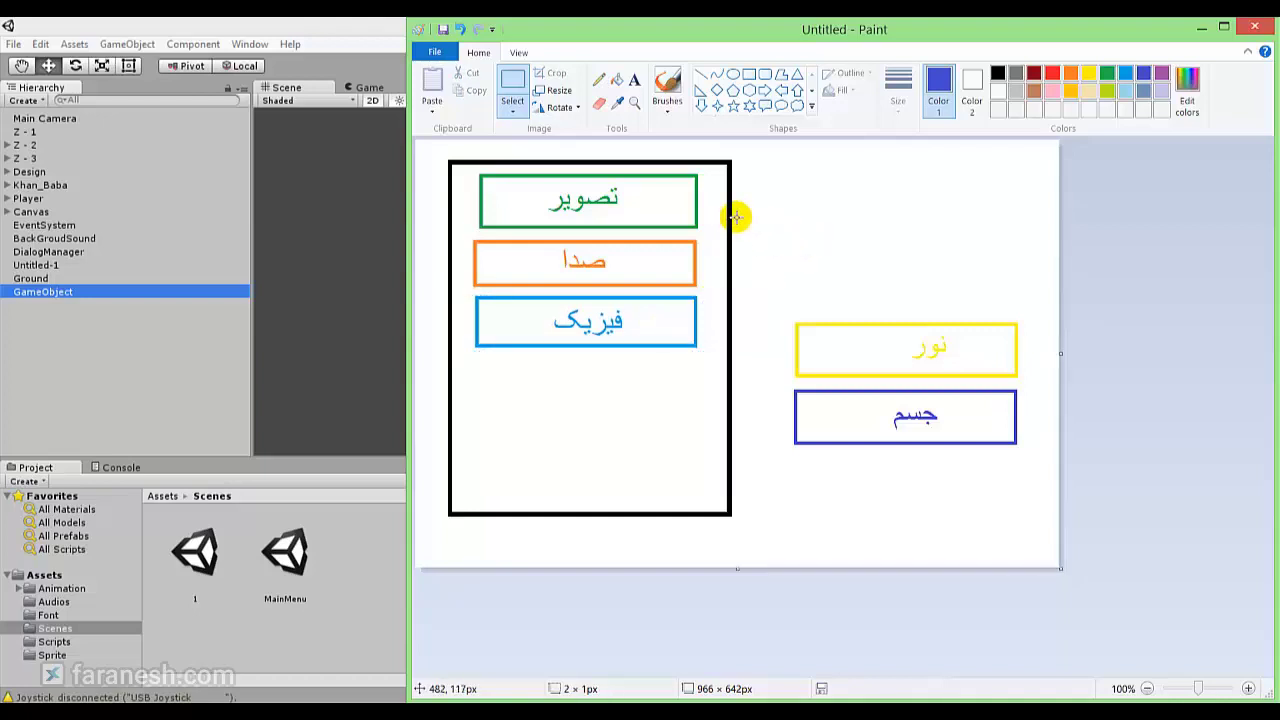
- Clear stray selections and move the yellow نور box into the frame below فیزیک
drag(738, 215, 741, 157)
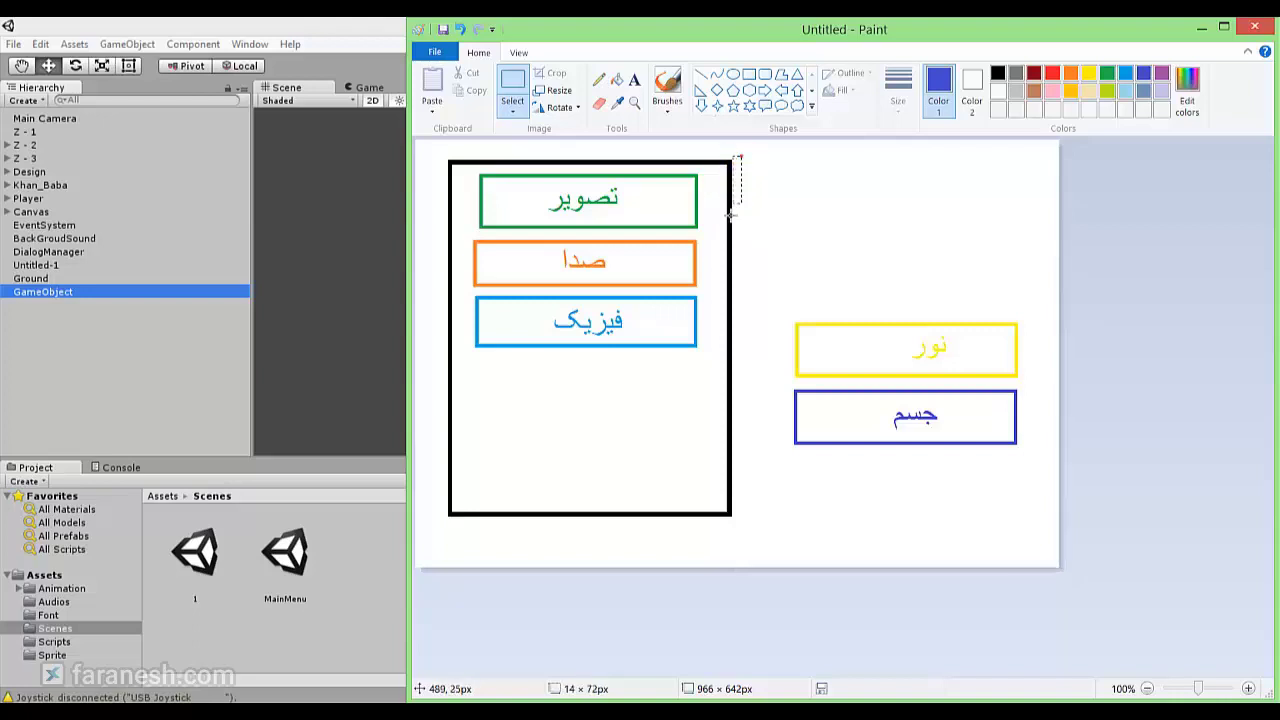
drag(741, 157, 711, 288)
click(711, 288)
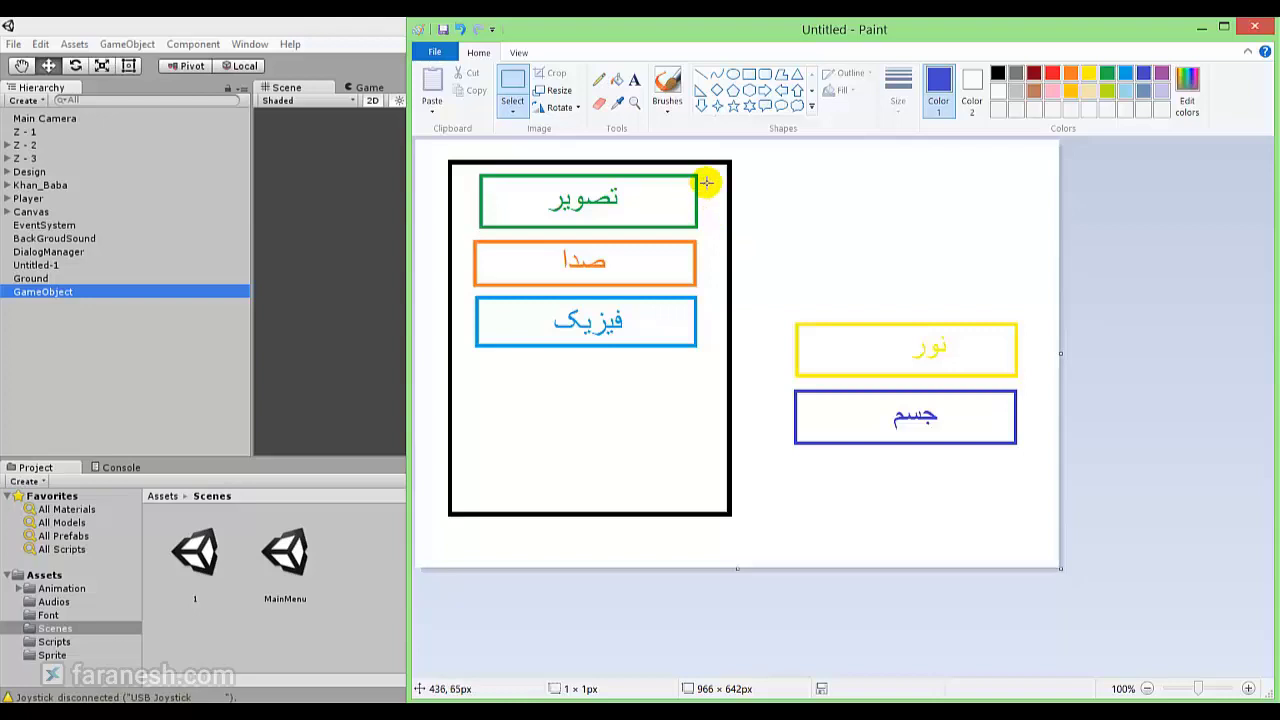
drag(547, 226, 480, 238)
click(523, 260)
drag(557, 320, 562, 322)
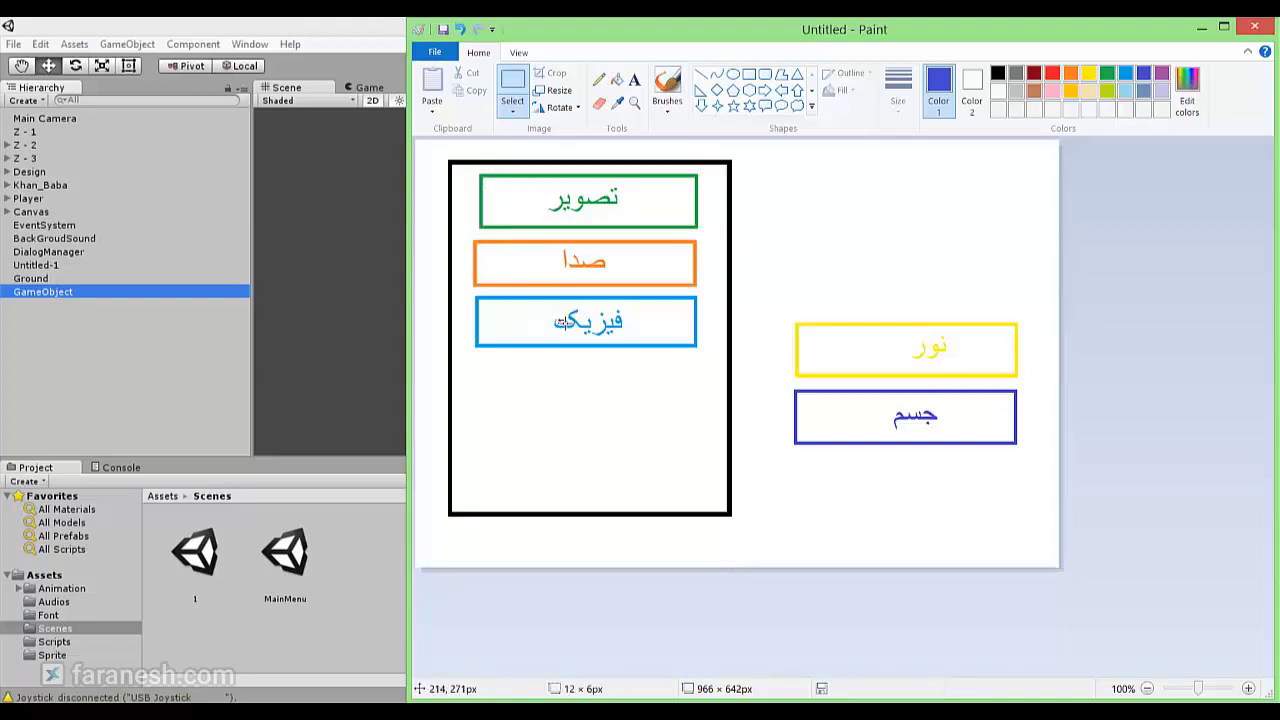
drag(837, 413, 840, 414)
click(846, 488)
drag(810, 348, 790, 320)
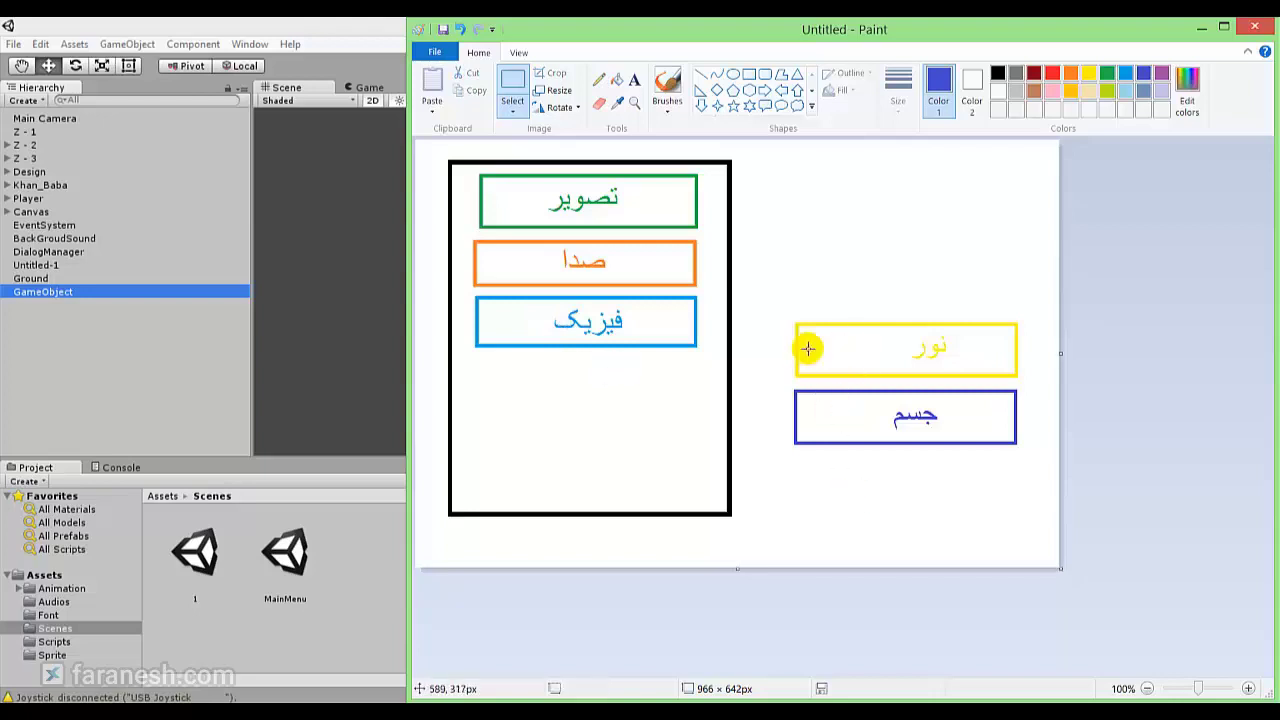
mouse_move(1004, 376)
mouse_down()
mouse_move(1030, 381)
mouse_move(668, 389)
mouse_move(670, 401)
mouse_up()
click(828, 273)
- Undo the box moves so all five word boxes return to the right-hand column
key(ctrl+z)
key(ctrl+z)
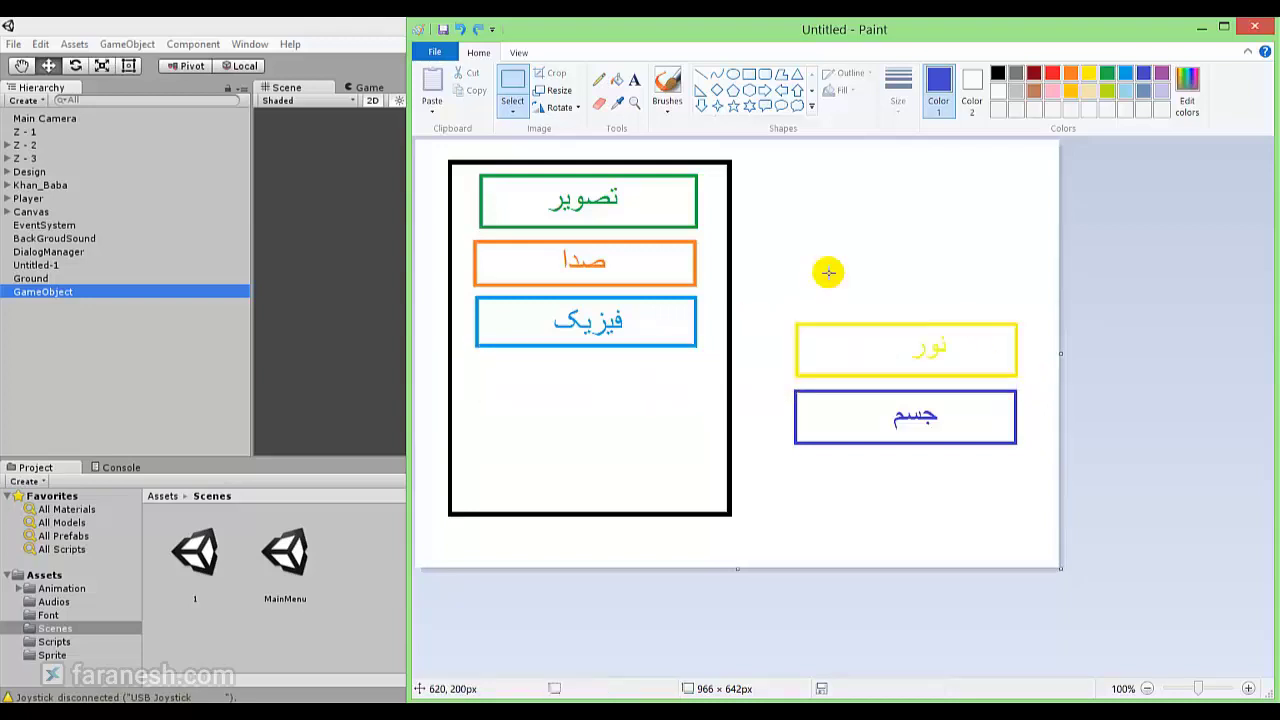
key(ctrl+z)
key(ctrl+z)
key(ctrl+z)
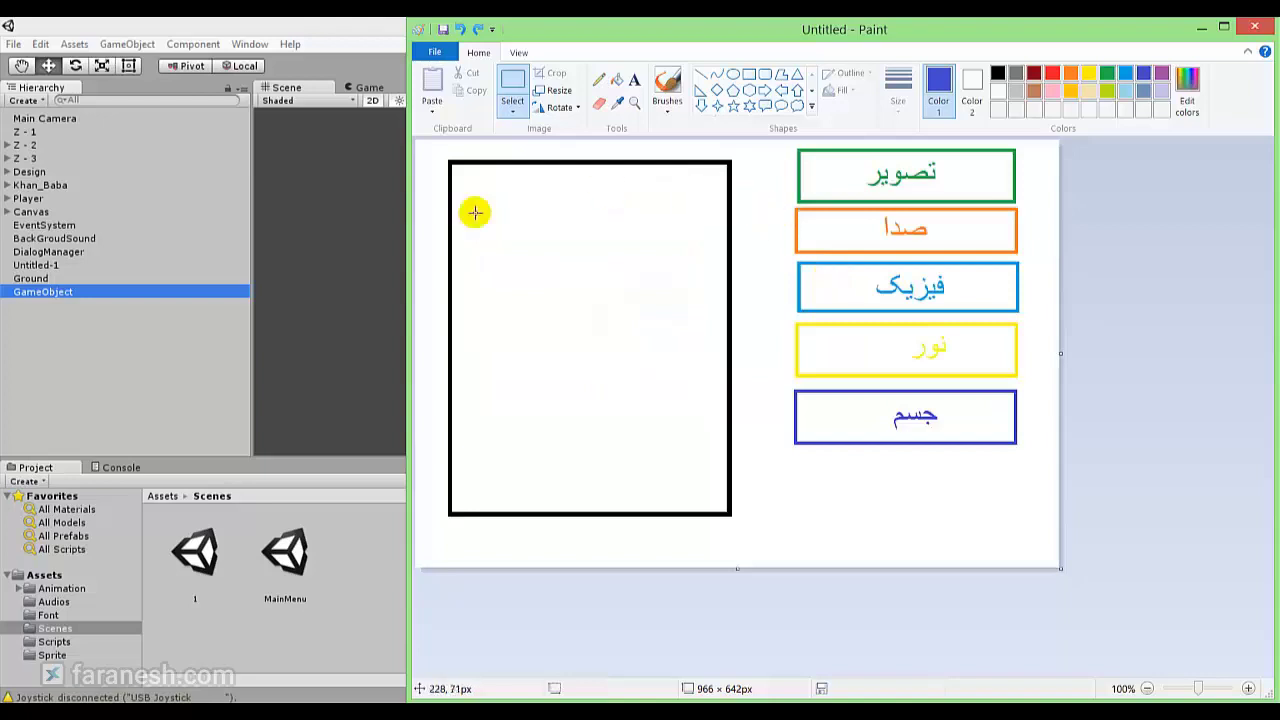
click(238, 28)
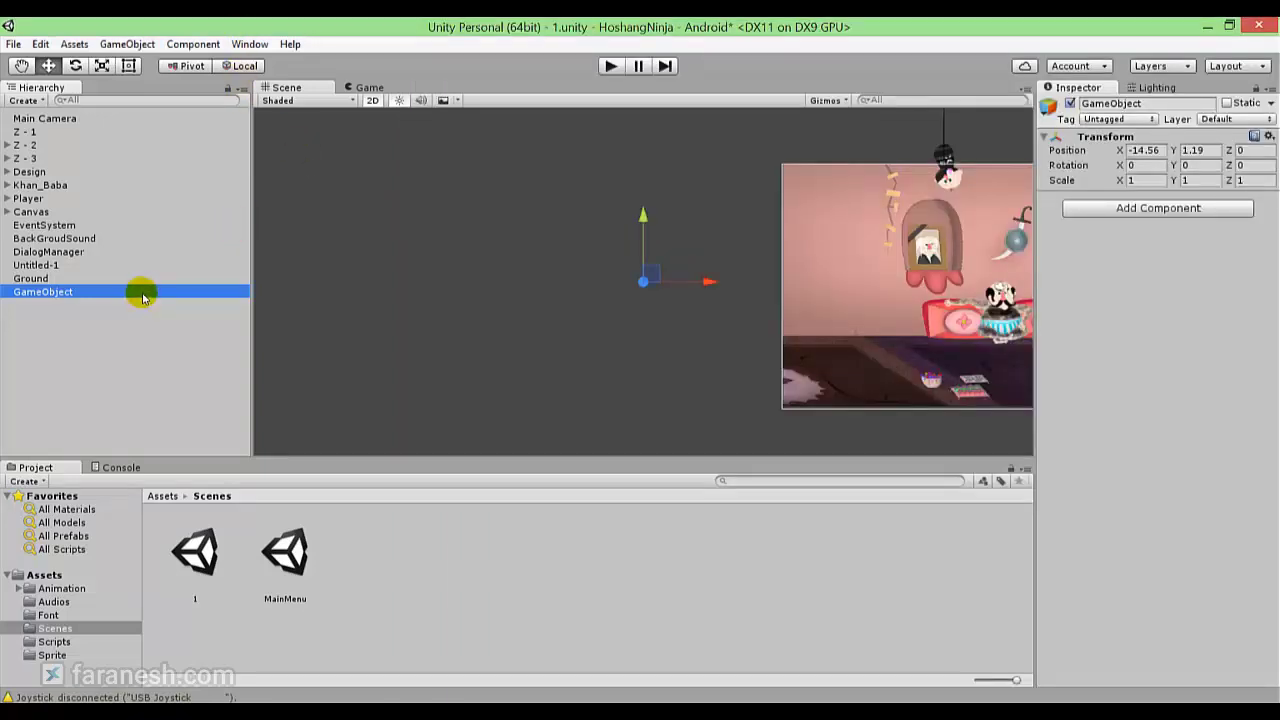
- Zoom Unity's Scene view in and back out, then return to the Paint drawing
scroll(686, 243, up, 2)
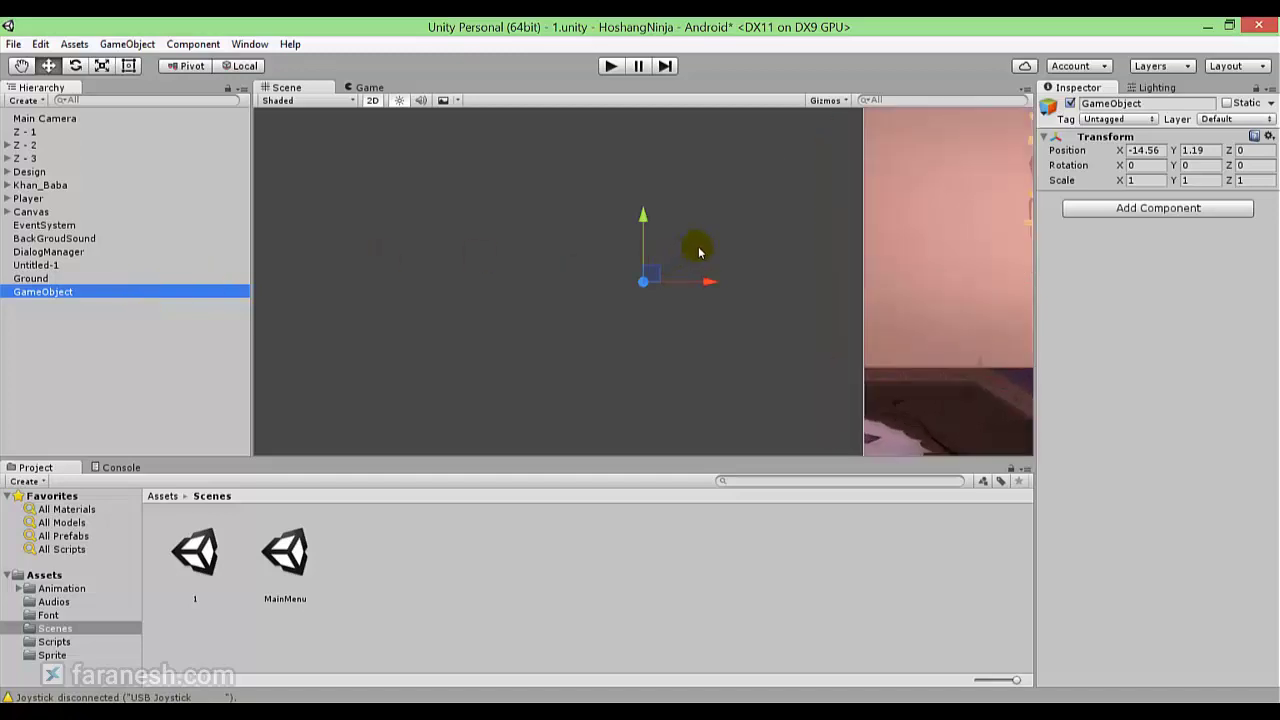
scroll(700, 243, down, 1)
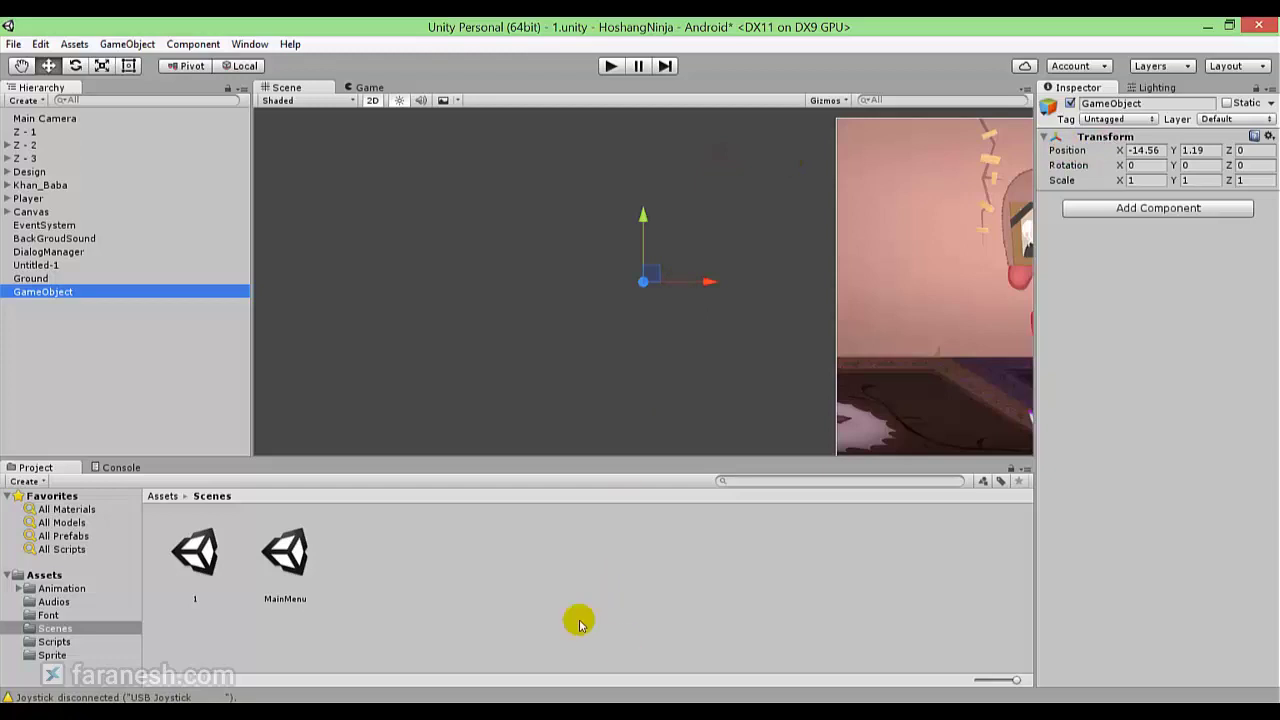
key(alt+Tab)
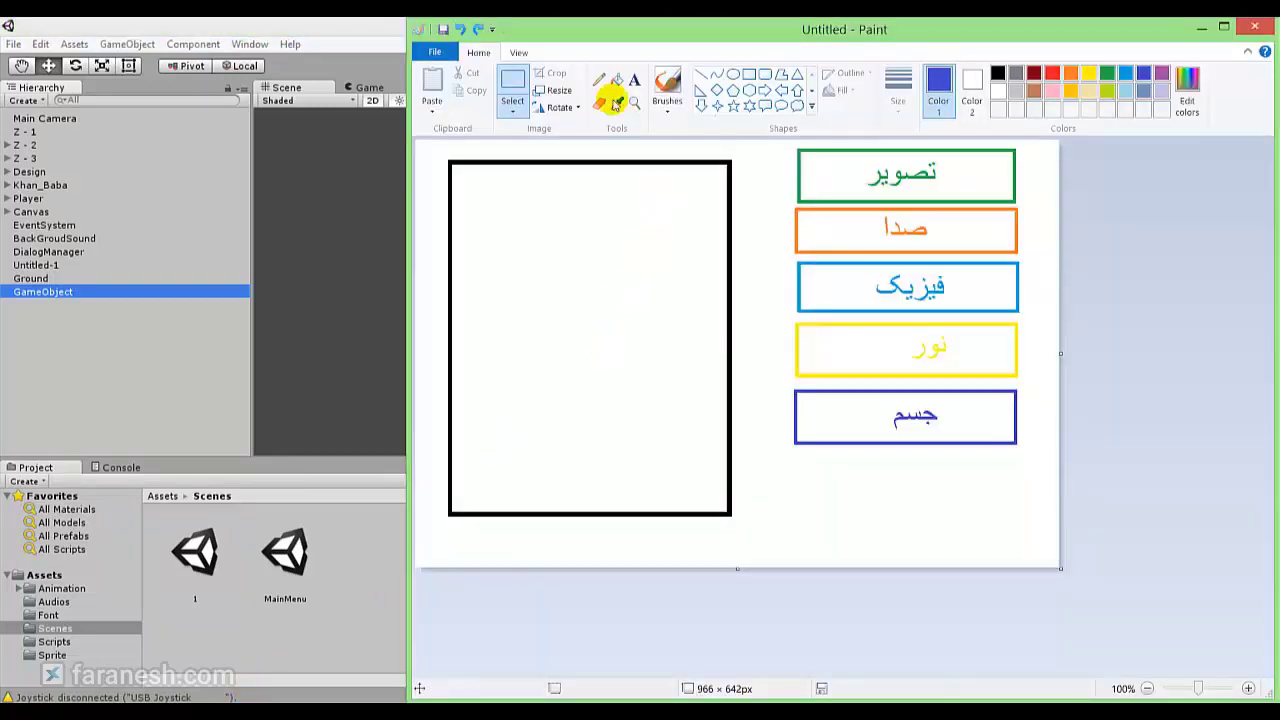
- Draw a header rectangle across the top of the black frame
click(765, 76)
click(763, 78)
click(461, 174)
drag(459, 170, 716, 228)
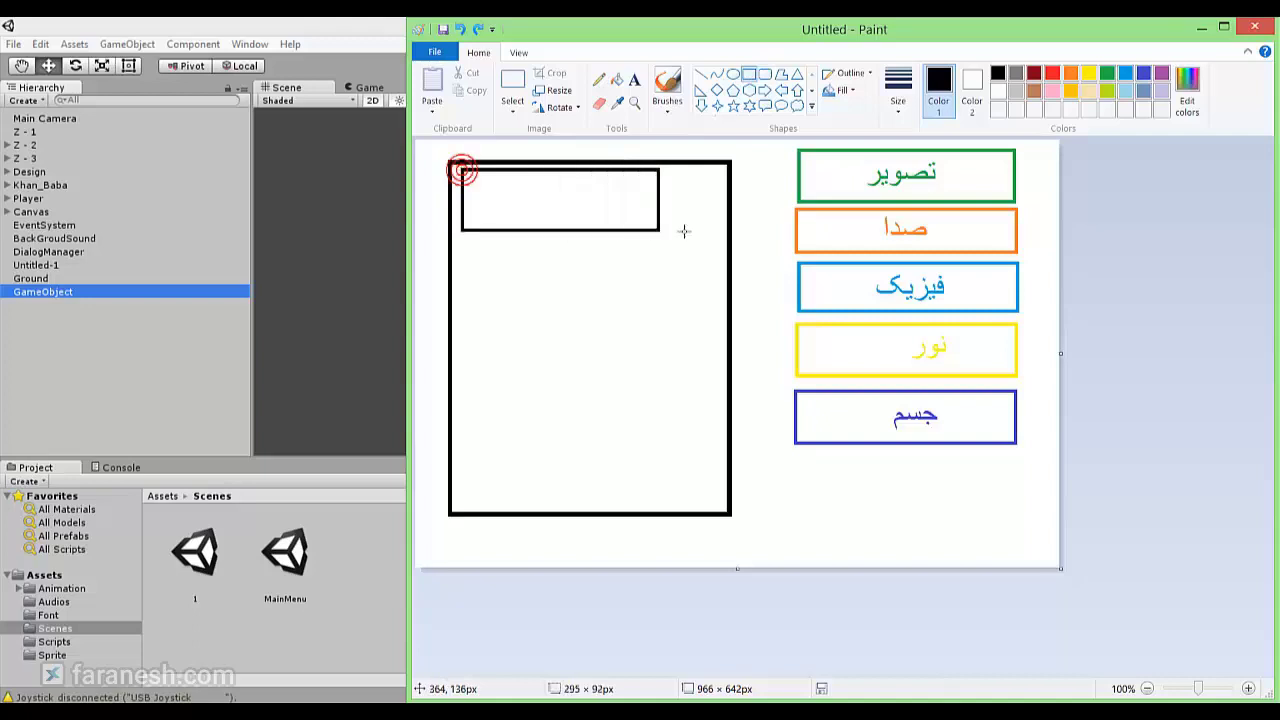
click(767, 234)
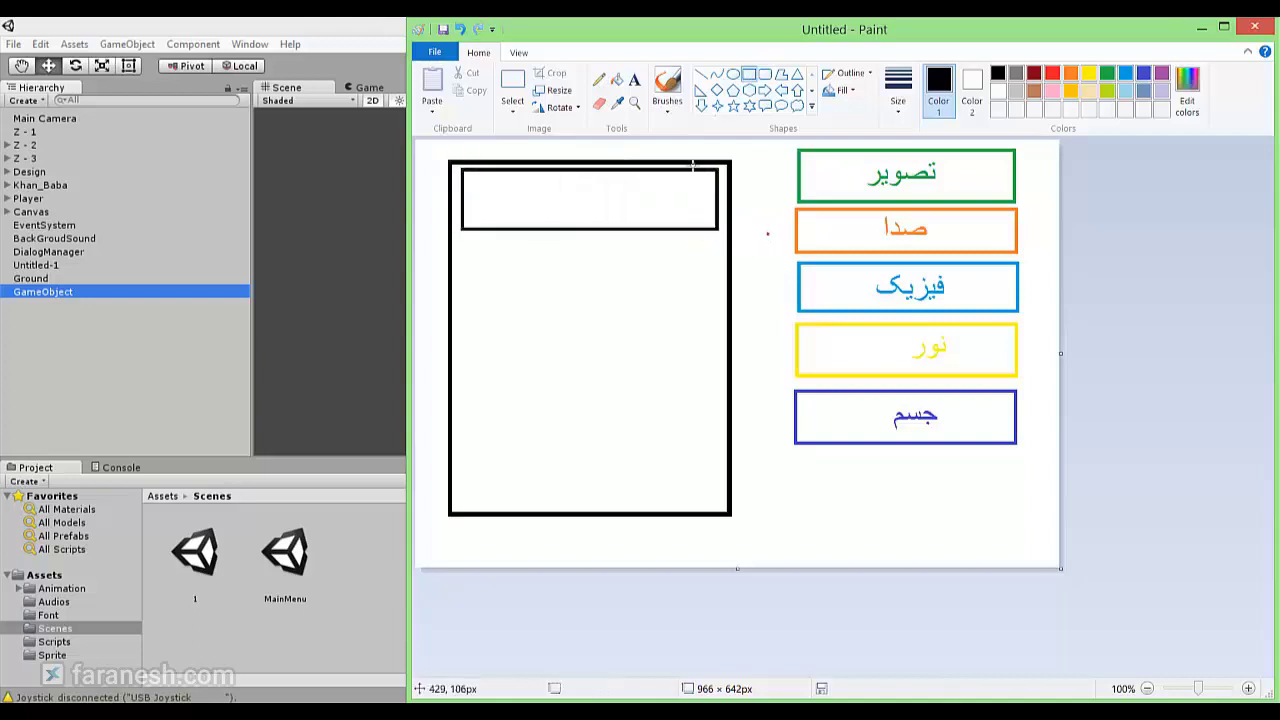
- Label the header rectangle مختصات, positioned within the box
click(637, 80)
click(598, 176)
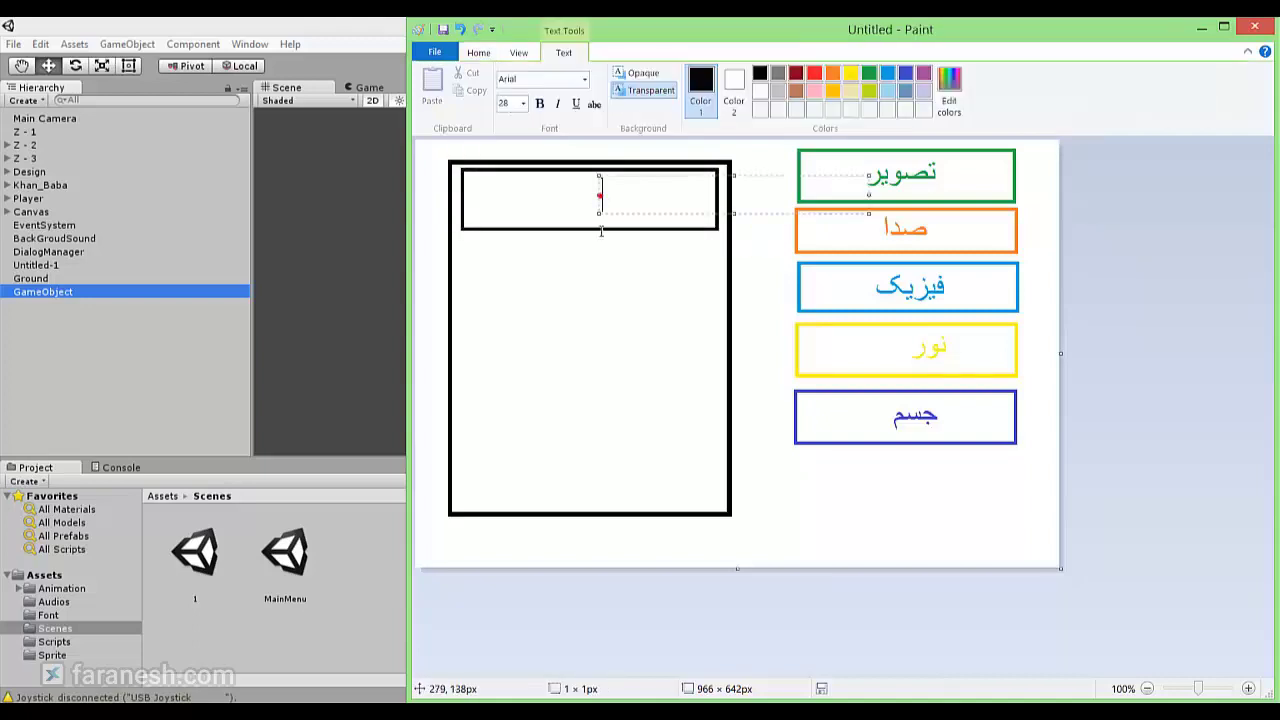
text(مح)
text(تصات)
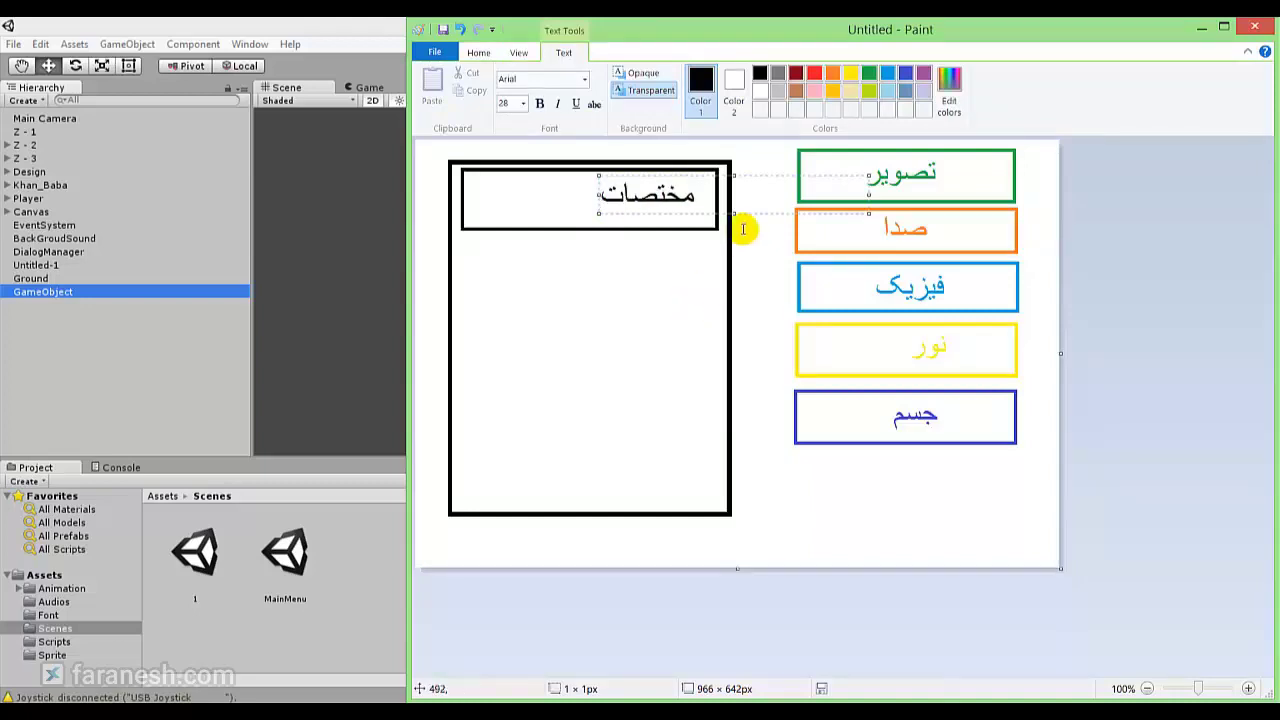
drag(747, 176, 692, 179)
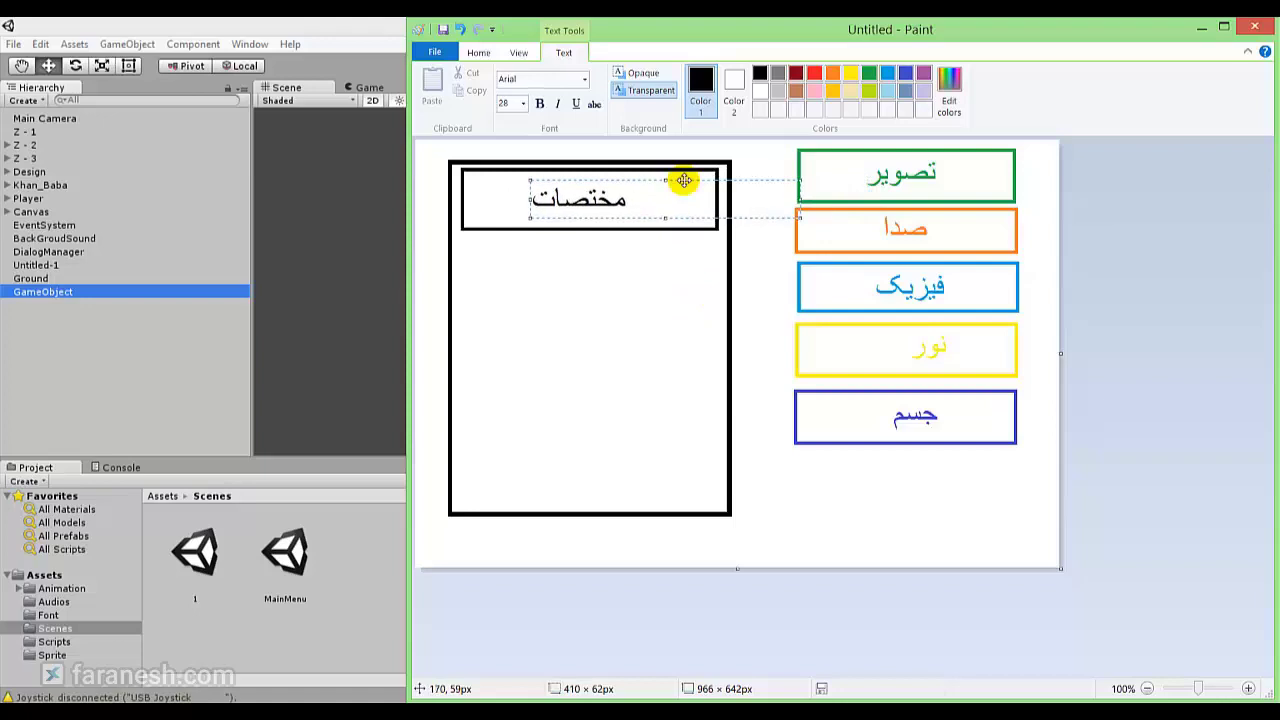
click(688, 153)
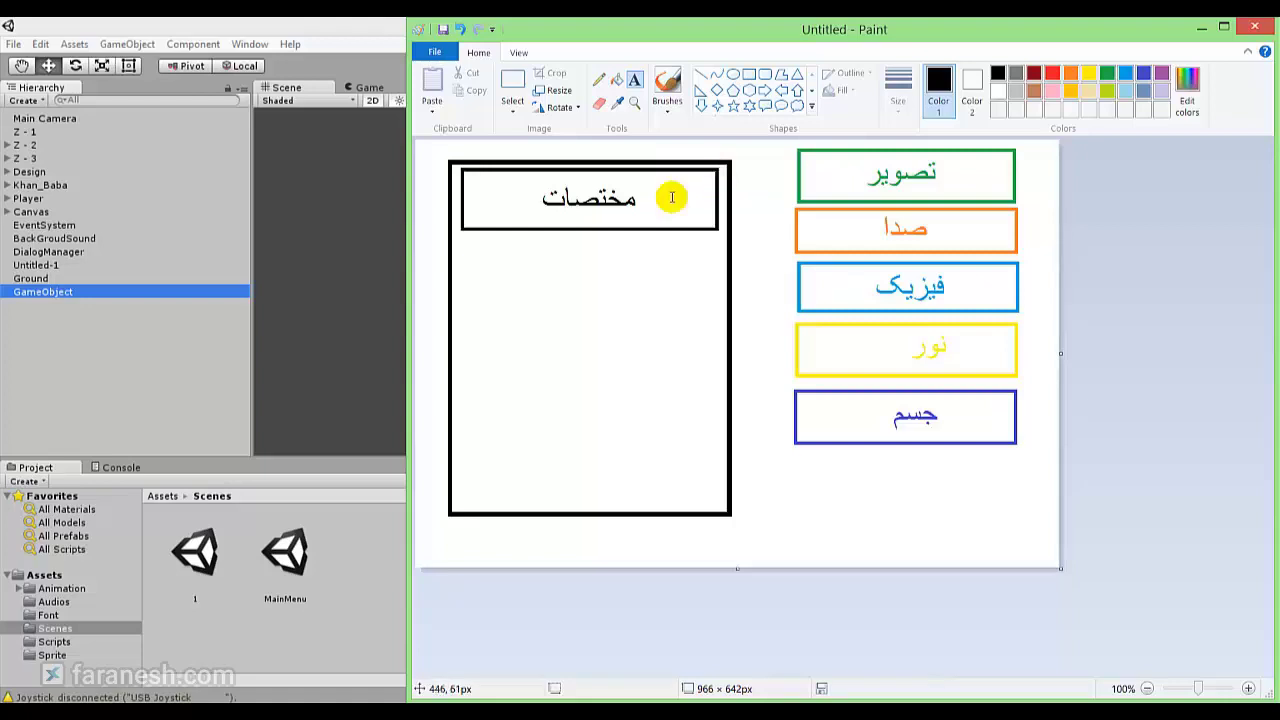
click(326, 28)
- Switch the Scene view to 3D perspective and orbit around the selected GameObject
click(372, 101)
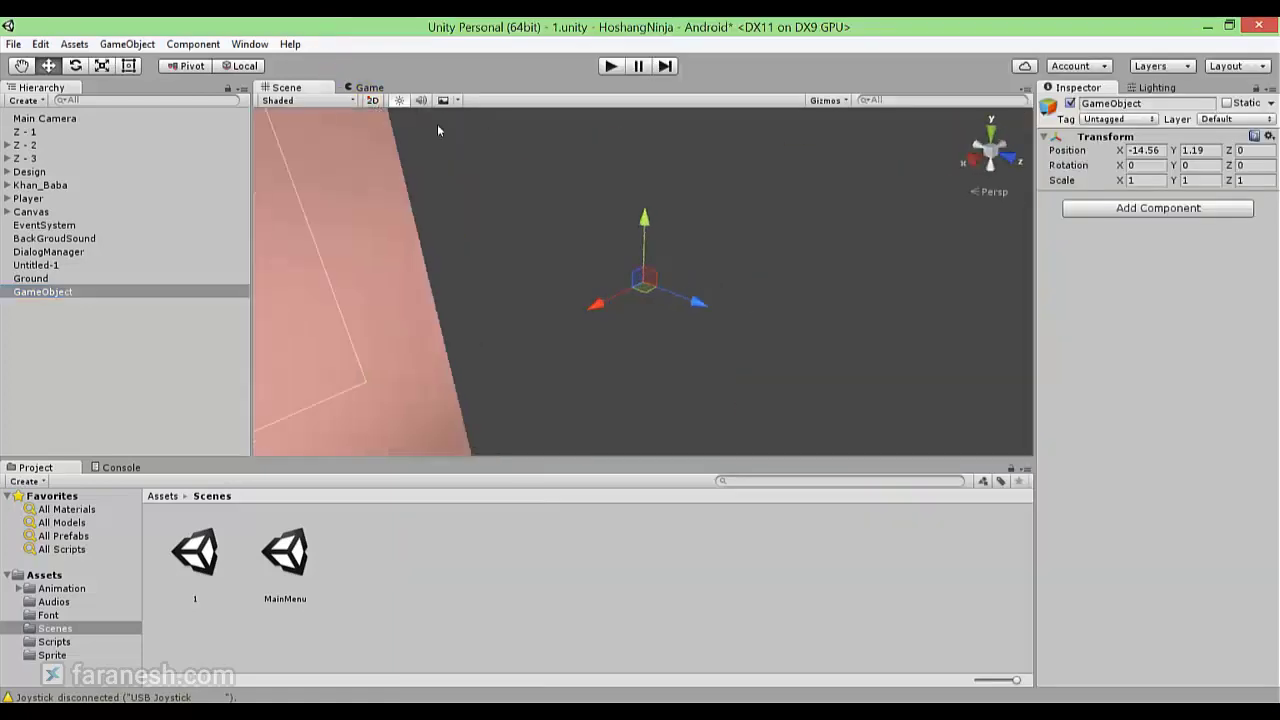
click(826, 101)
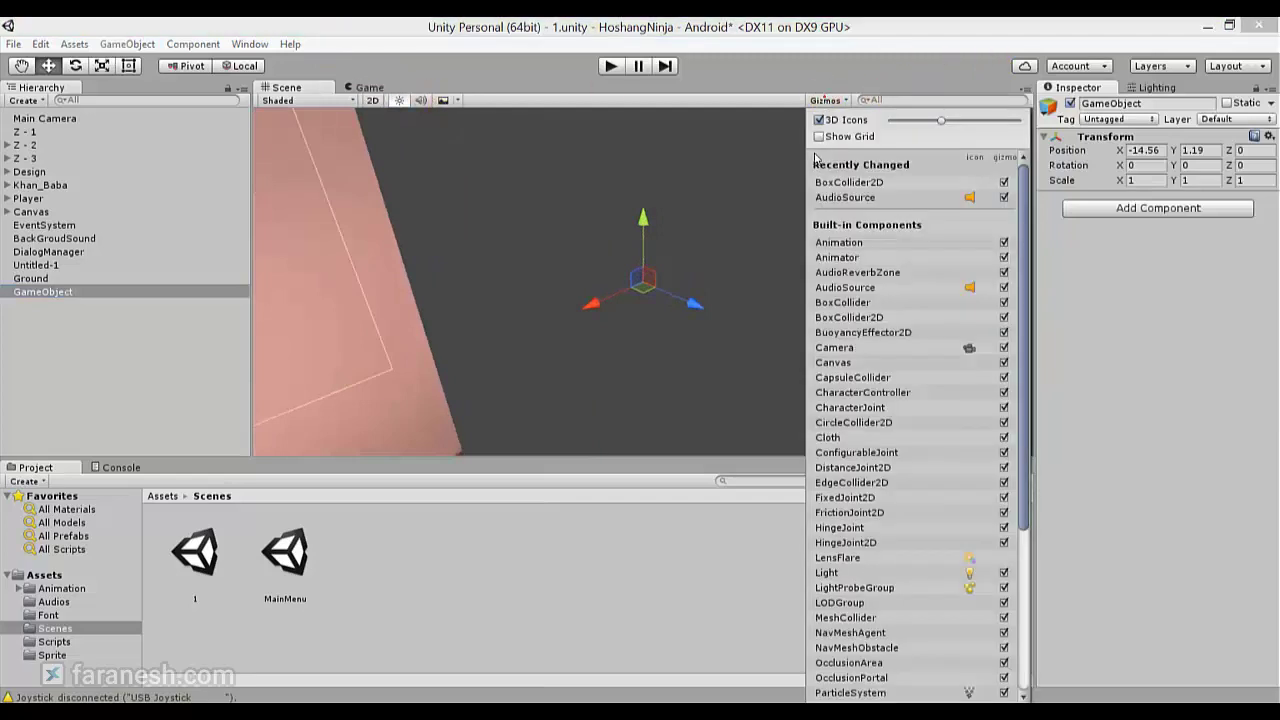
click(722, 167)
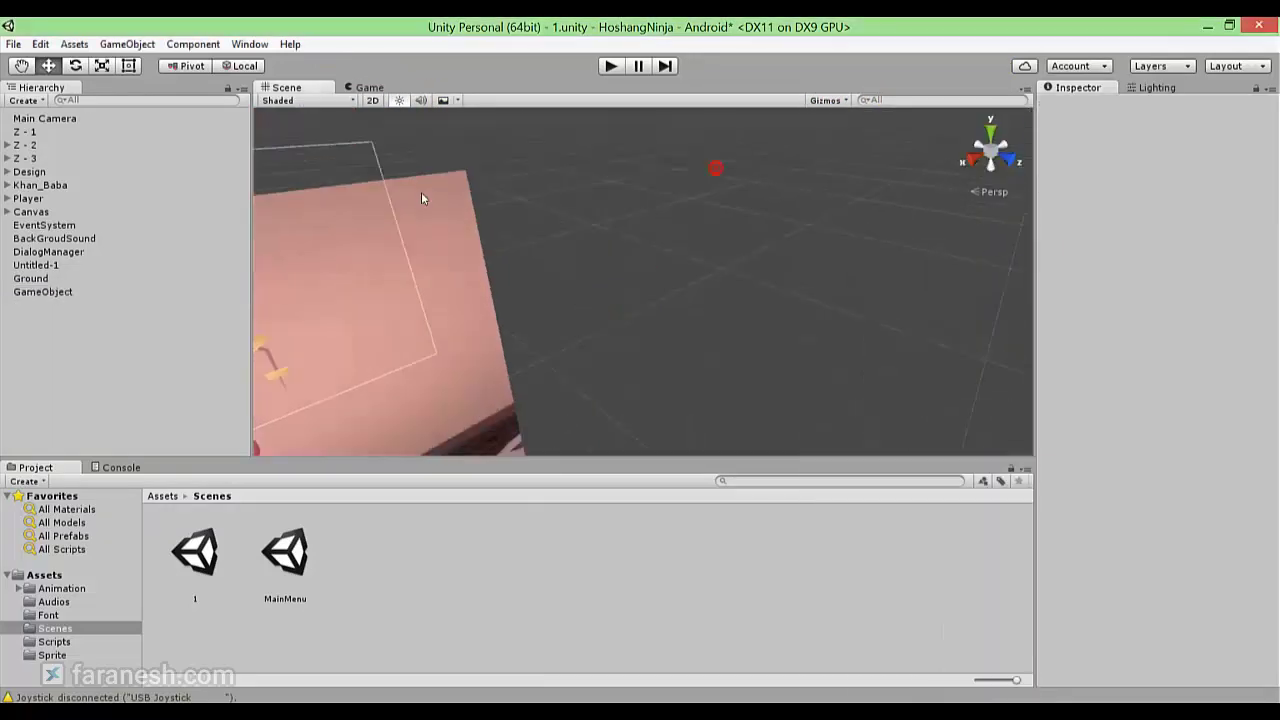
click(123, 293)
mouse_move(757, 277)
alt+mouse_down()
mouse_move(732, 242)
mouse_move(513, 279)
mouse_move(410, 257)
mouse_move(686, 246)
mouse_move(520, 274)
mouse_move(337, 257)
mouse_move(354, 240)
mouse_move(714, 223)
mouse_move(680, 231)
alt+mouse_up()
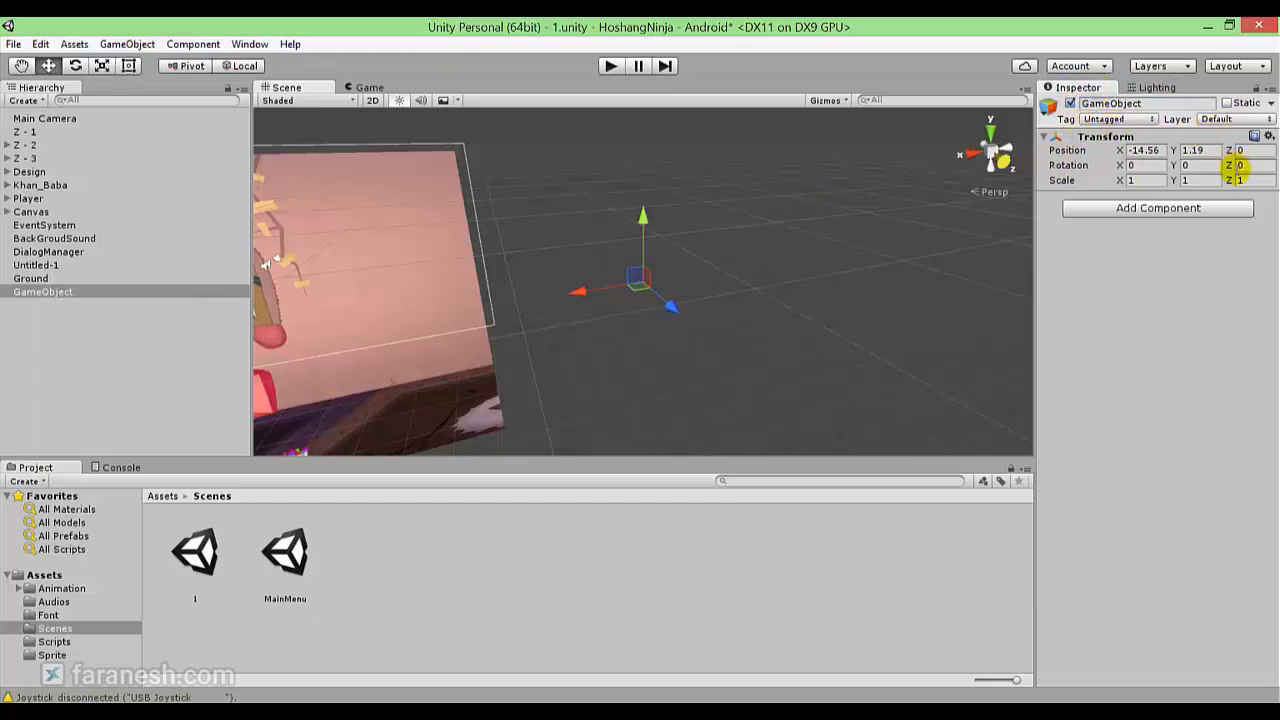
click(1090, 104)
drag(1112, 104, 1145, 104)
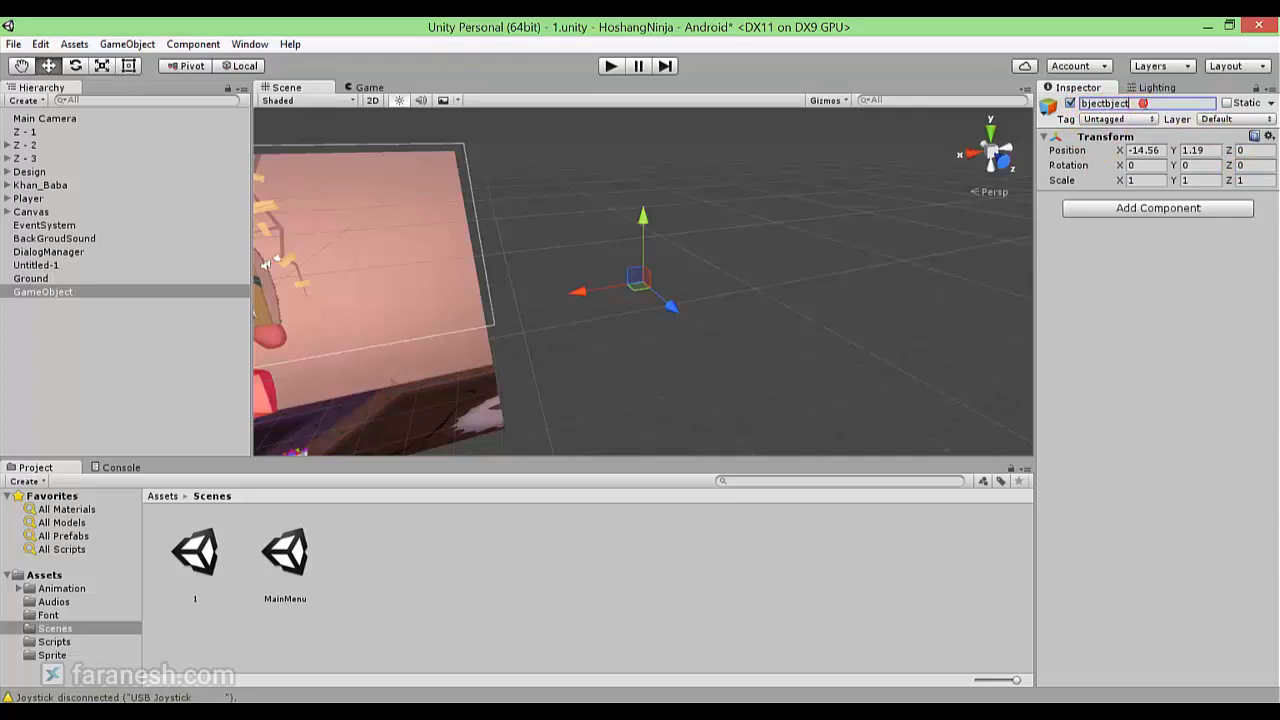
key(Escape)
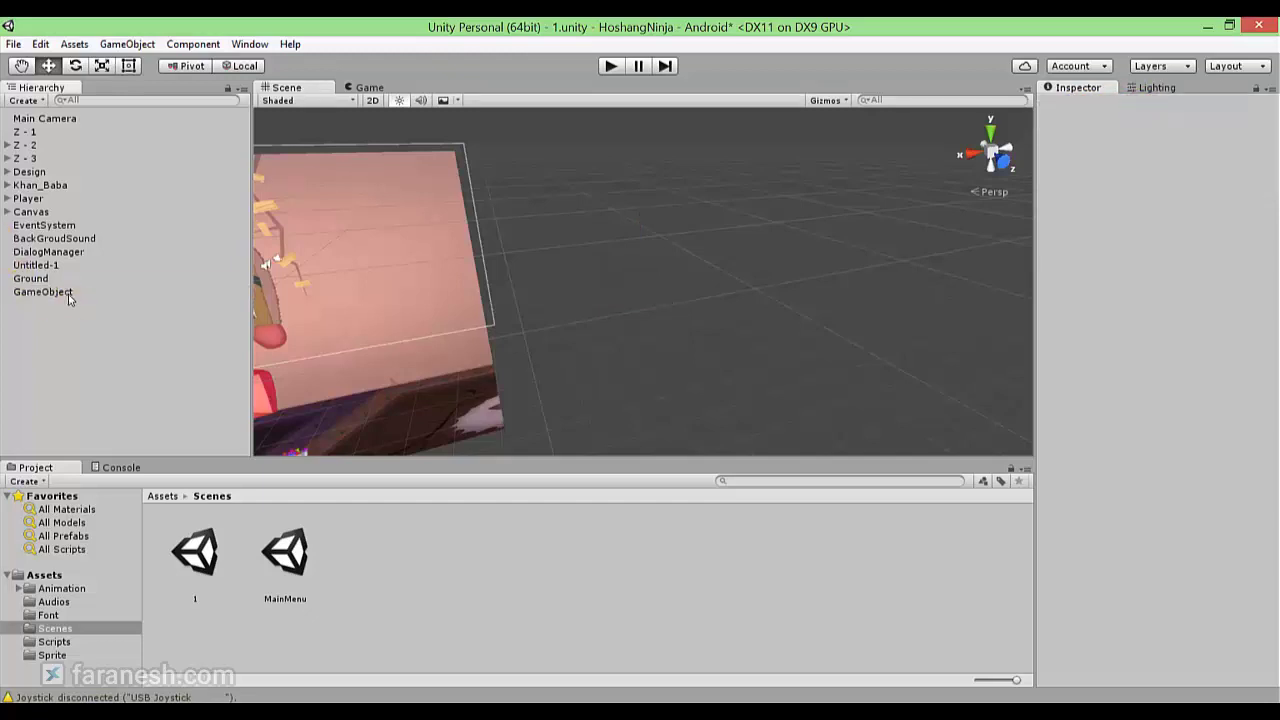
click(69, 299)
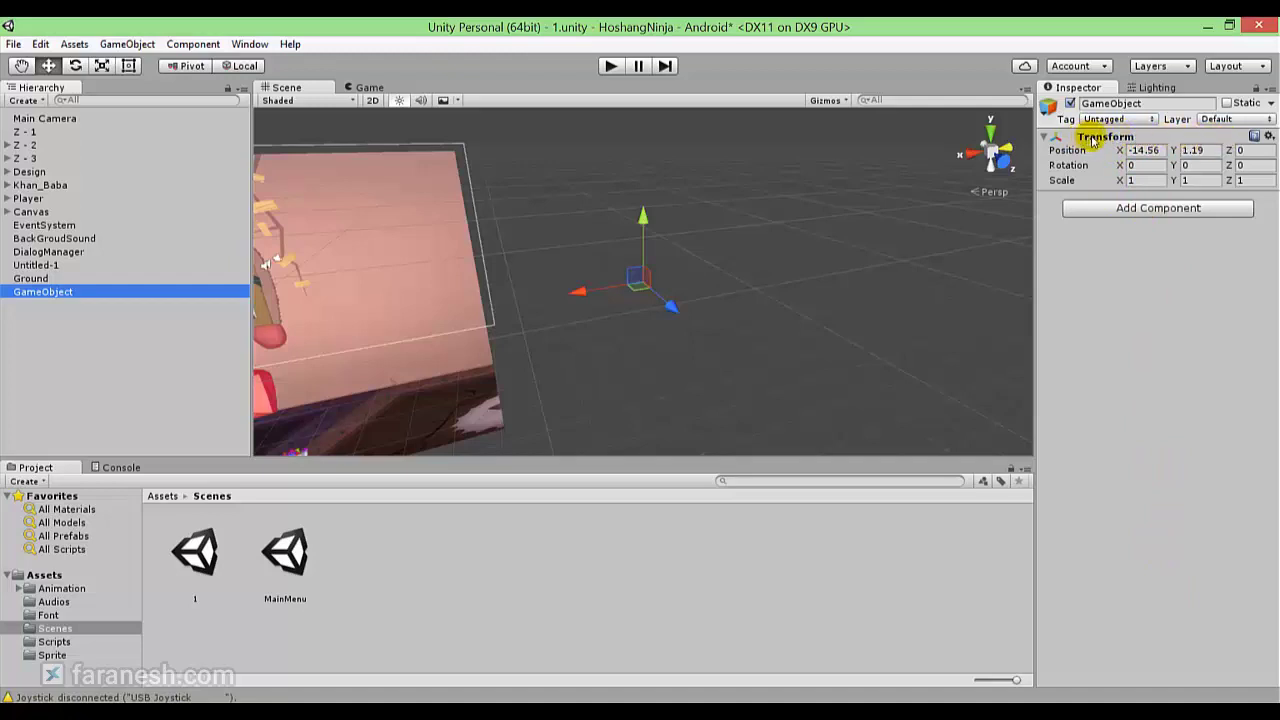
- Review GameObject's Transform: position -14.56, 1.19, 0, rotation 0, 0, 0, scale 1, 1, 1
click(1092, 140)
click(1122, 142)
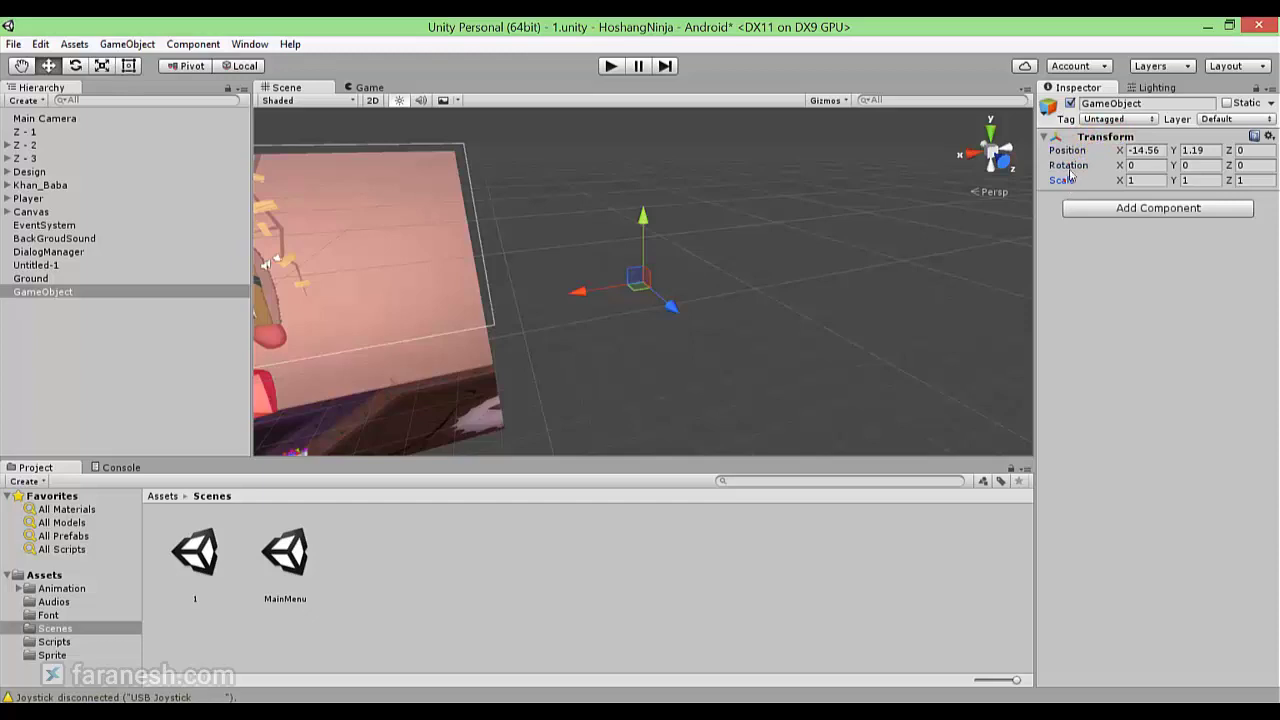
click(1071, 150)
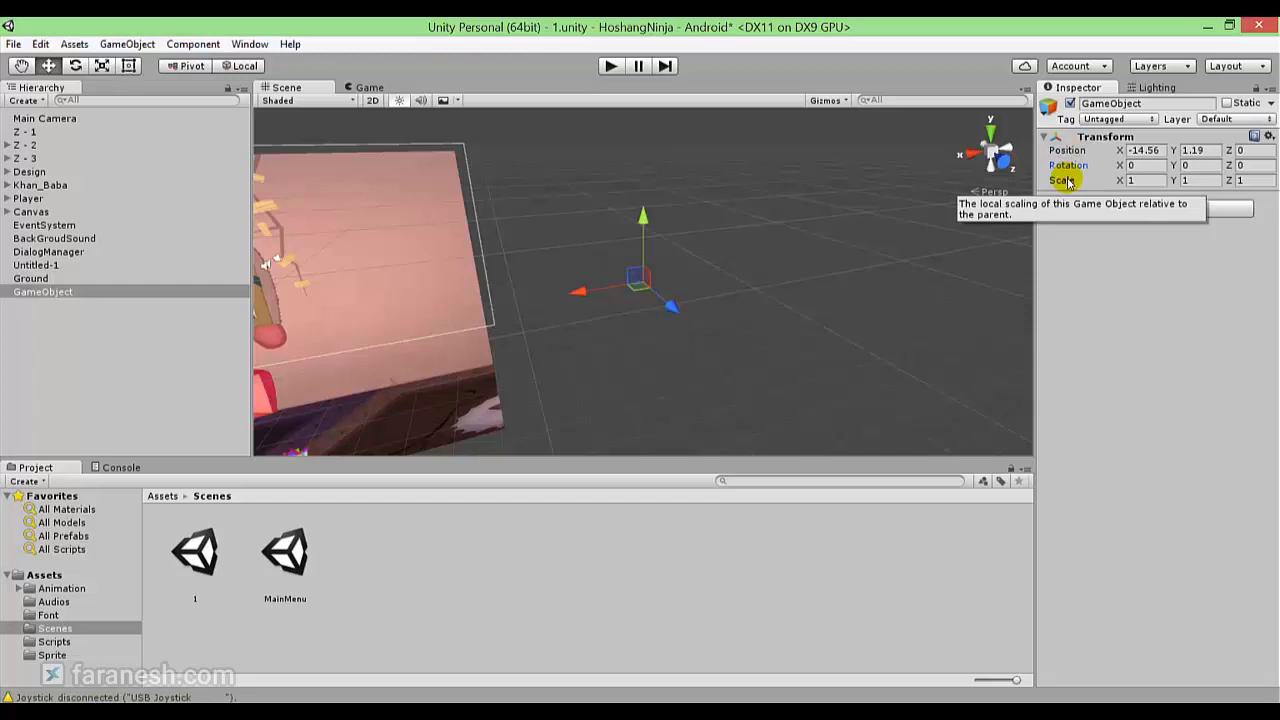
click(1099, 252)
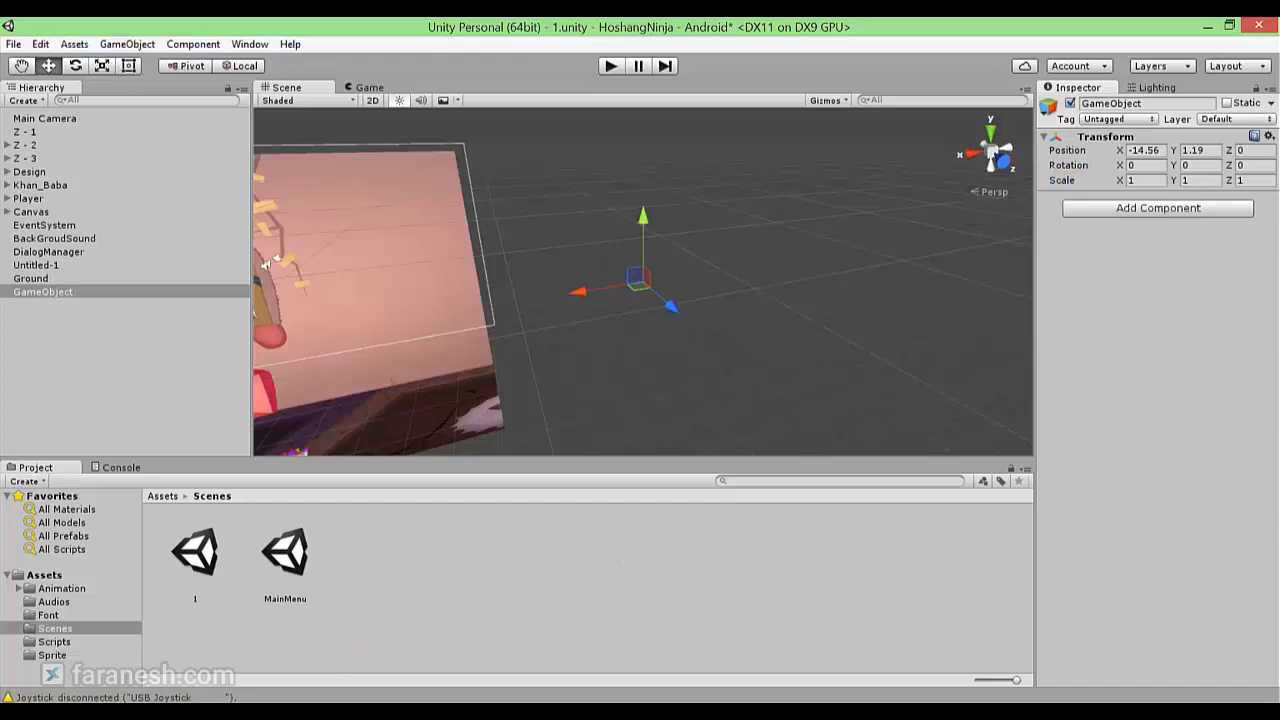
key(alt+Tab)
- In Paint, move the green تصویر box into the black box under the مختصات header, then return to Unity
click(512, 82)
drag(792, 145, 893, 193)
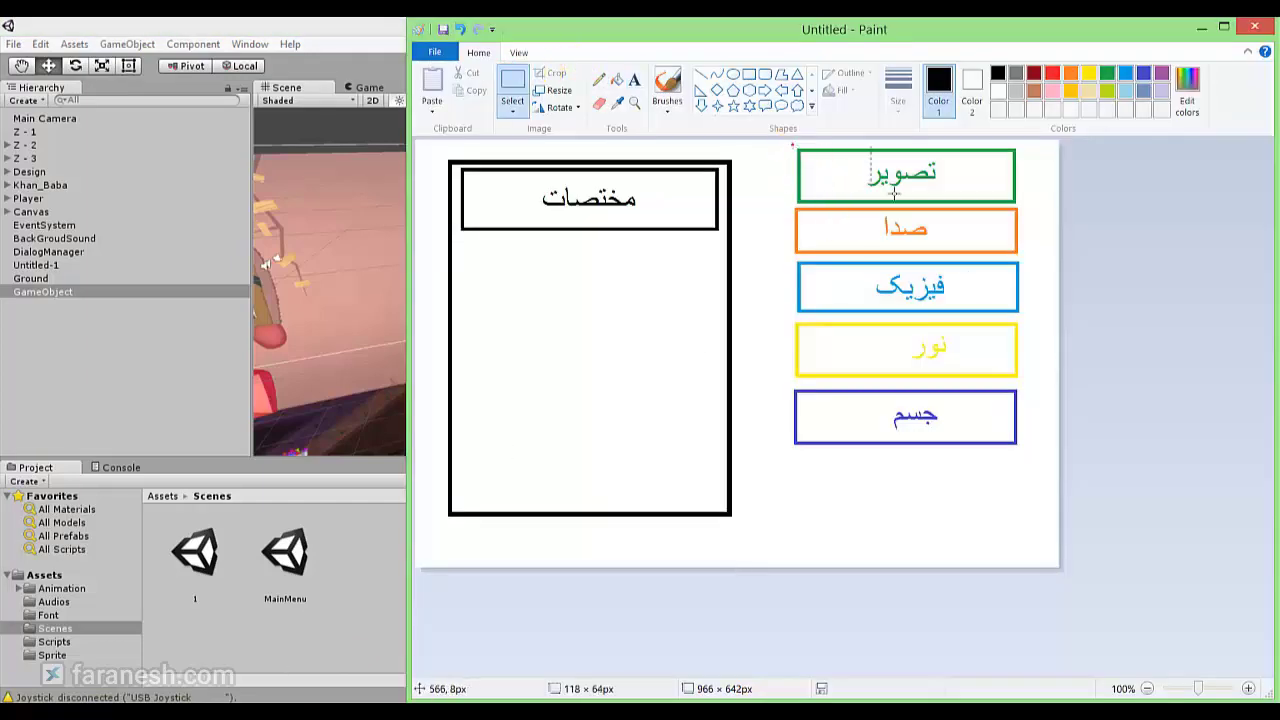
drag(1020, 203, 1026, 206)
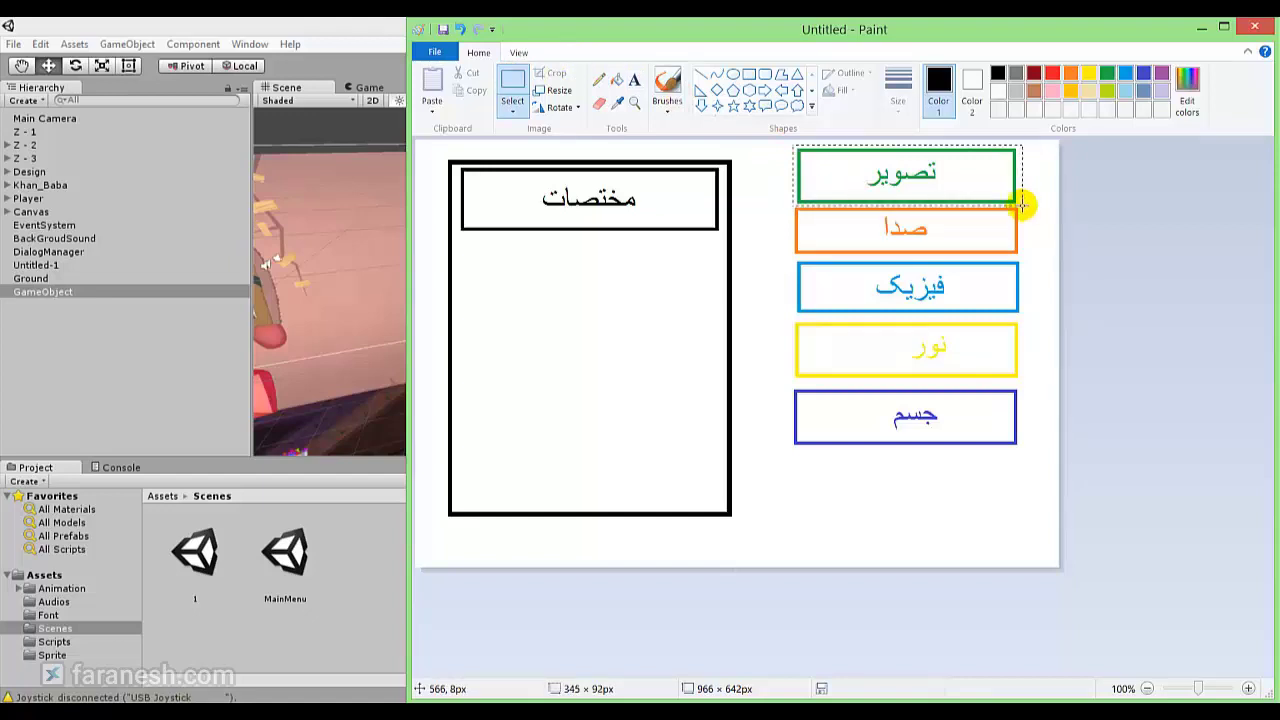
drag(969, 172, 655, 269)
click(804, 179)
click(95, 298)
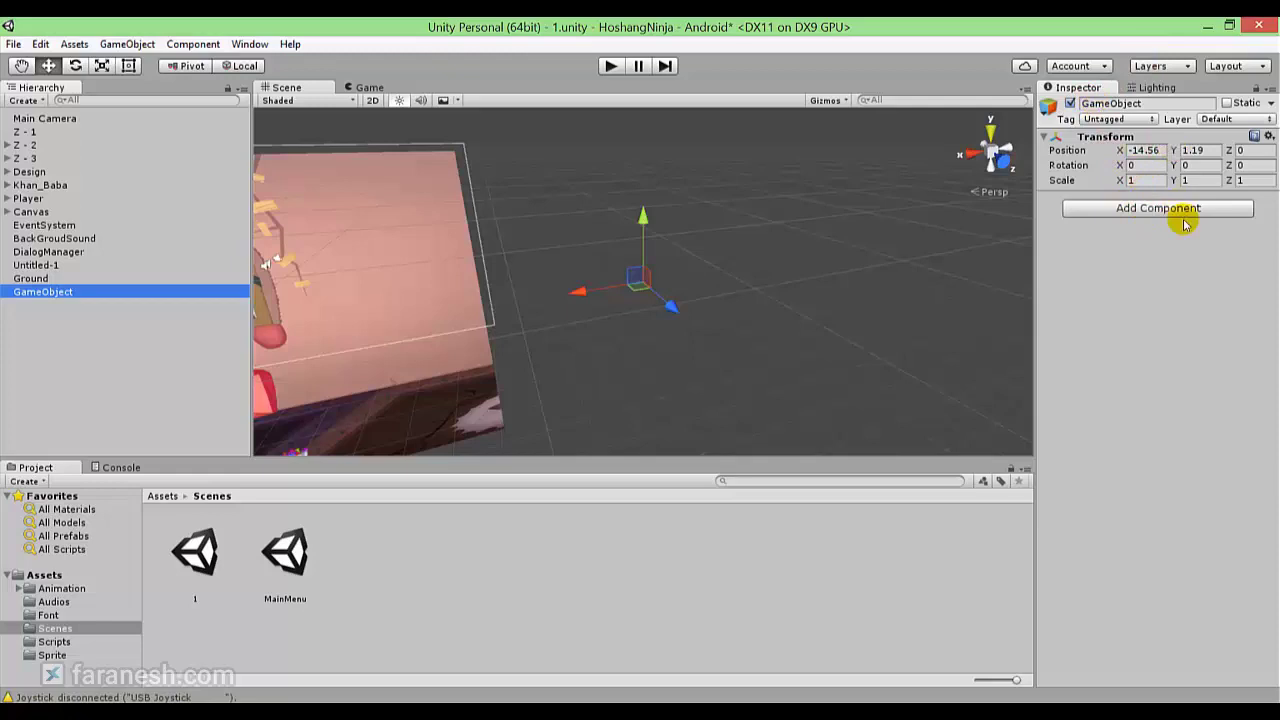
- Browse the Add Component categories for the GameObject, then close the list without adding anything
click(1133, 210)
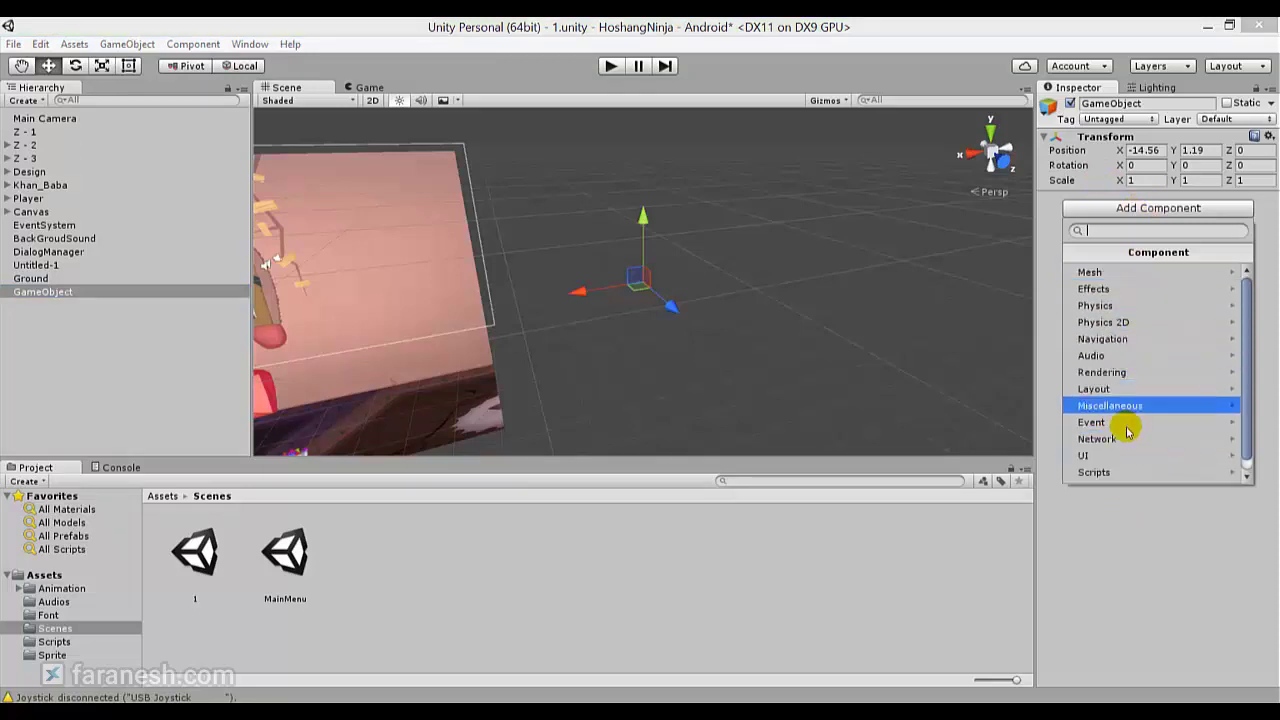
scroll(1248, 305, down, 1)
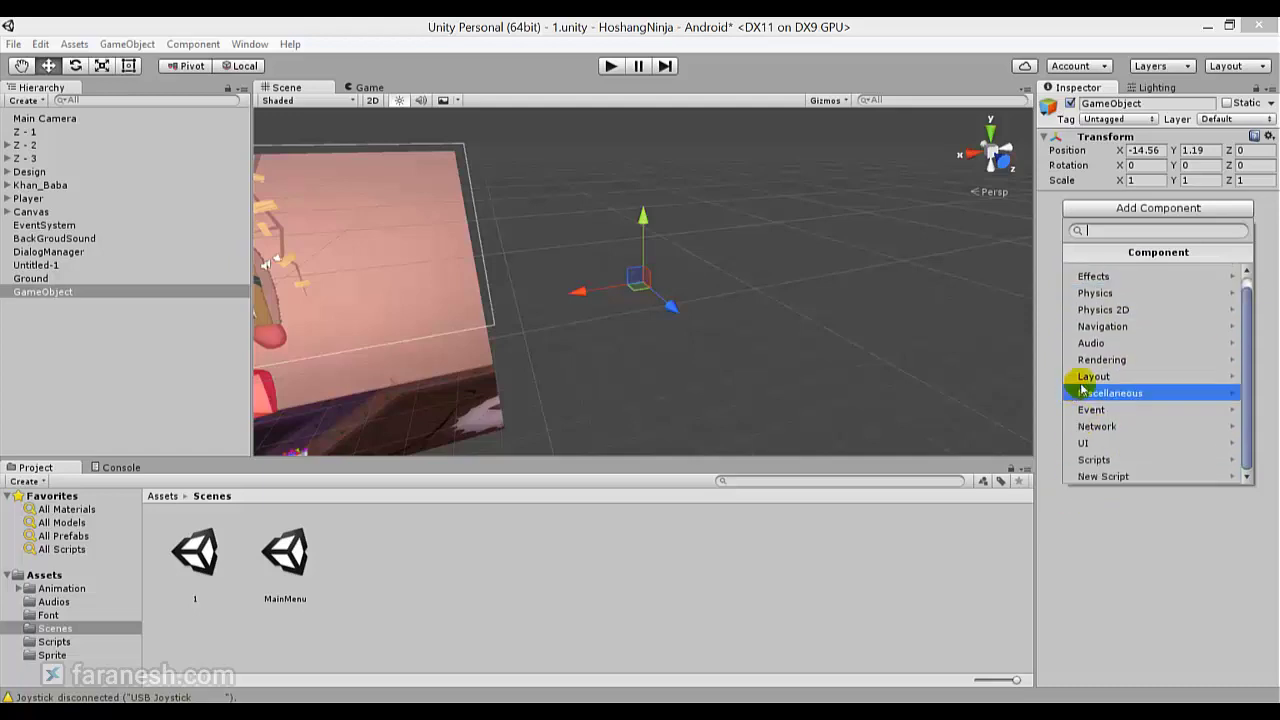
scroll(1100, 360, up, 1)
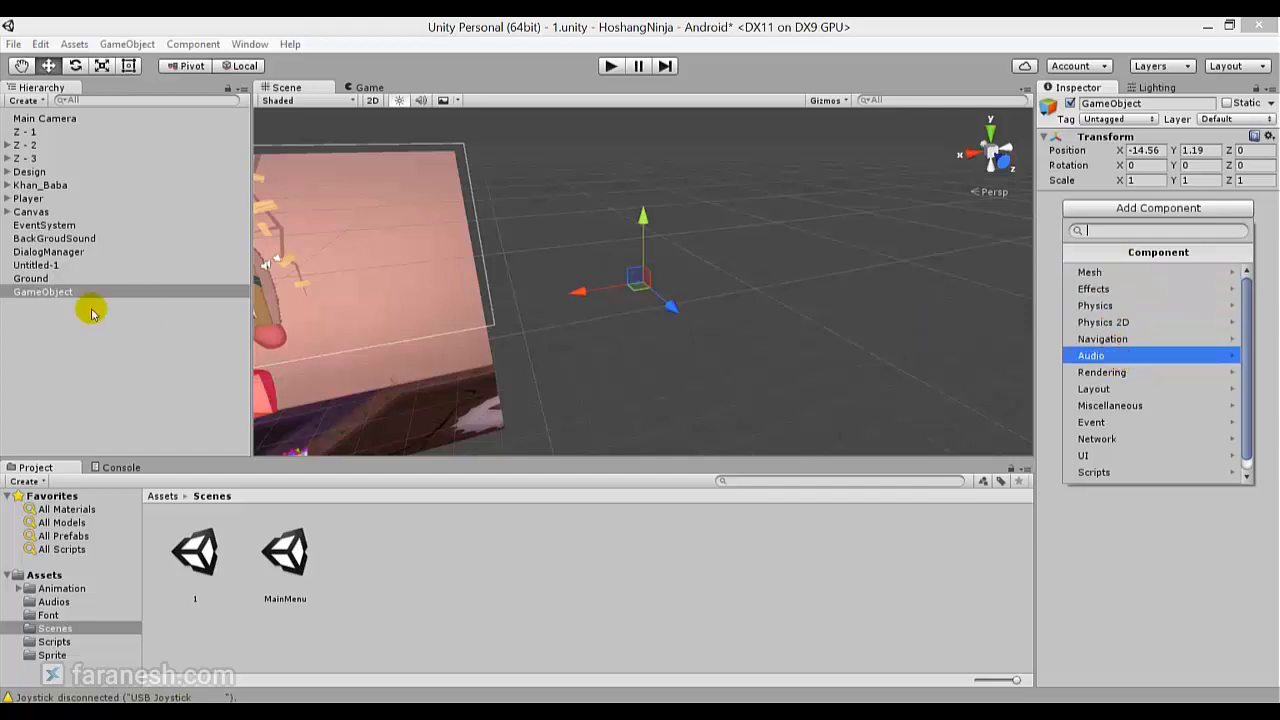
click(362, 100)
- Switch the Scene view to 2D, select the empty GameObject with the Move tool, and open Add Component
click(375, 104)
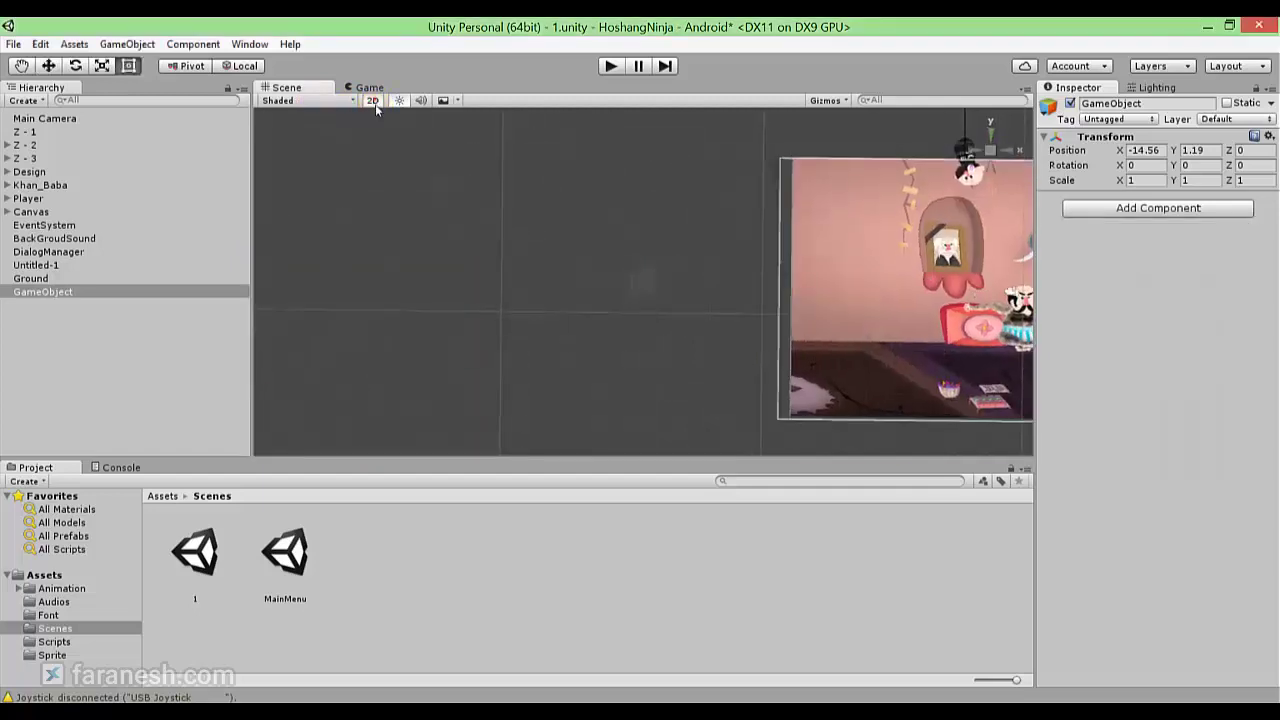
click(144, 288)
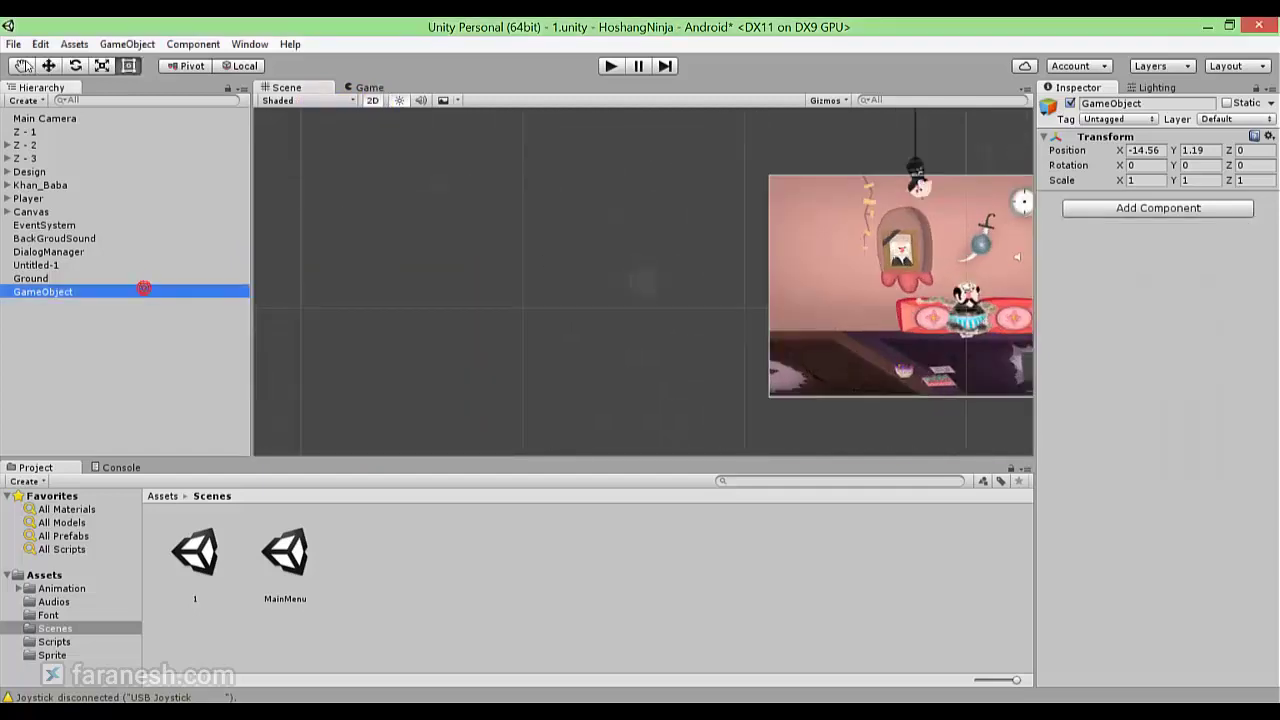
click(48, 65)
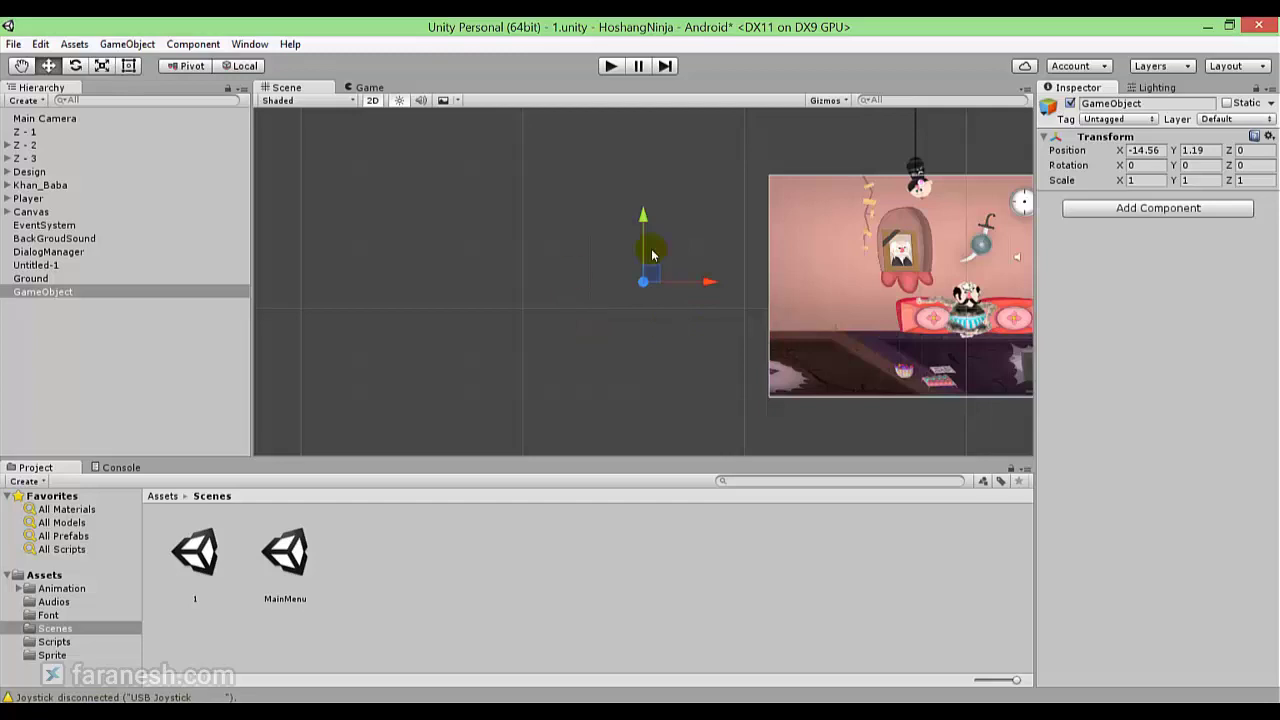
click(1140, 210)
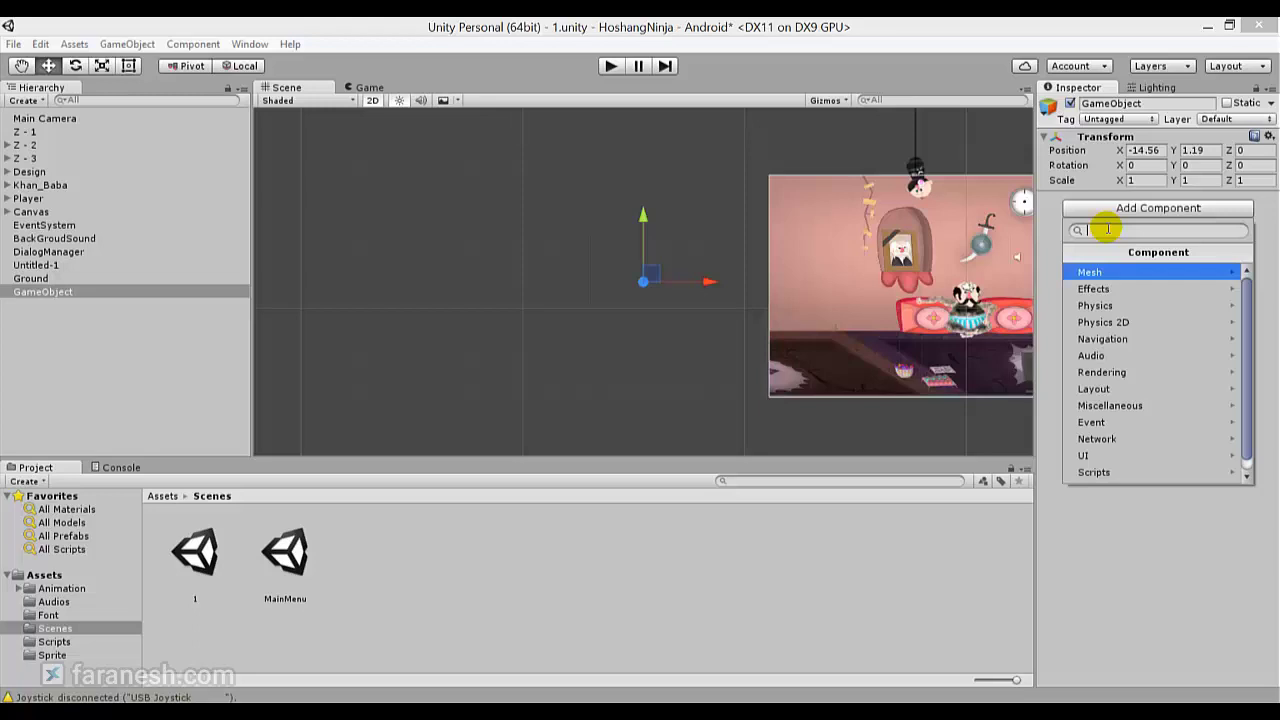
- Add a Sprite Renderer from the Rendering category to the empty GameObject
click(1113, 373)
scroll(1110, 355, down, 1)
scroll(1094, 403, up, 1)
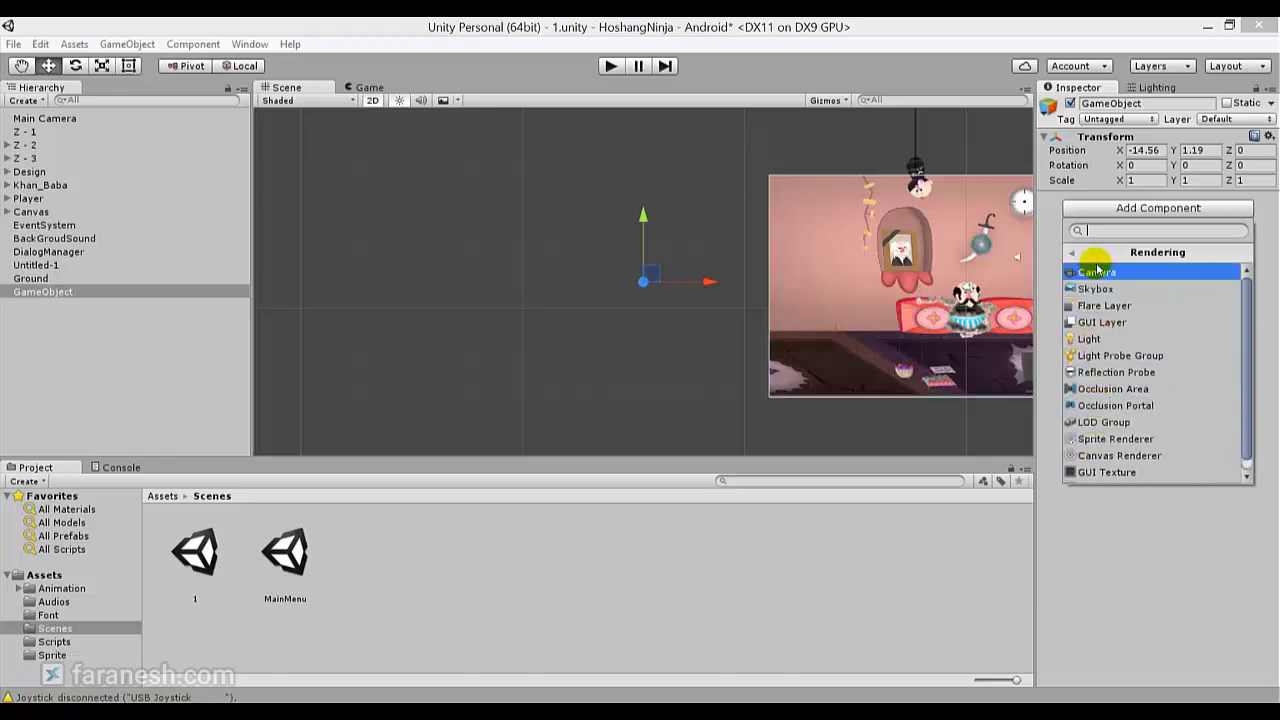
scroll(1100, 465, down, 1)
scroll(1100, 300, up, 1)
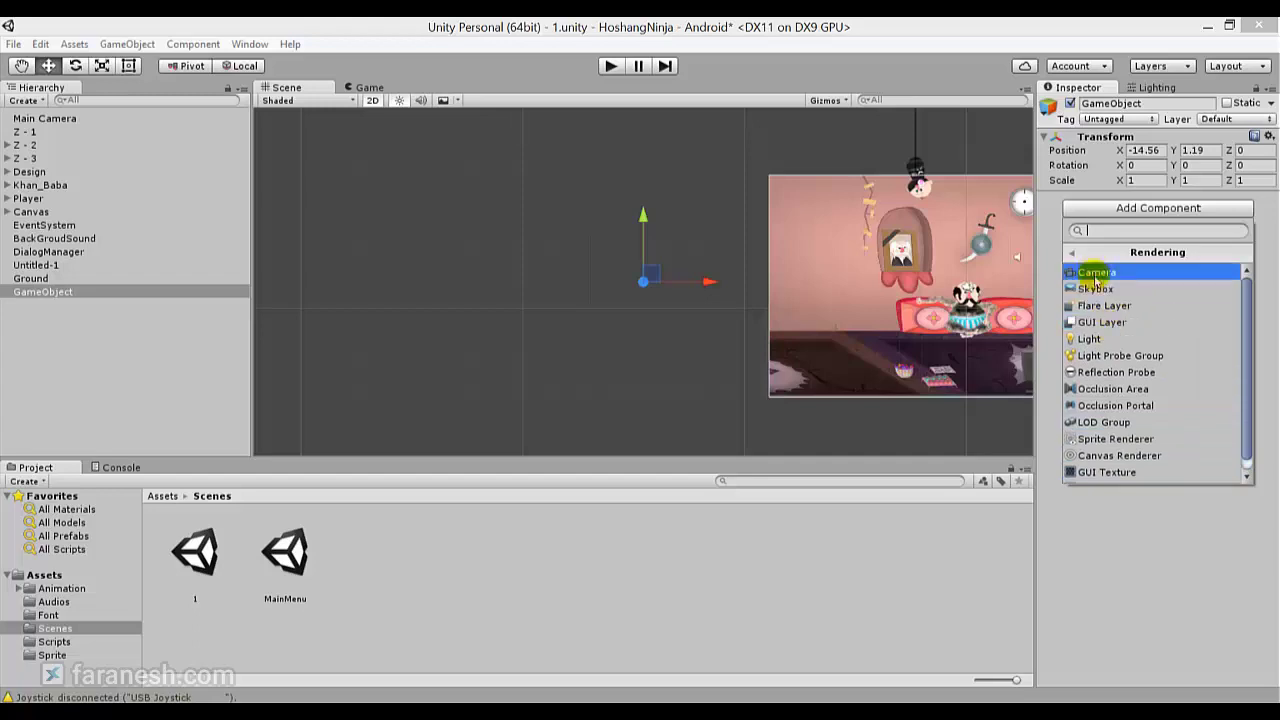
scroll(1105, 420, down, 1)
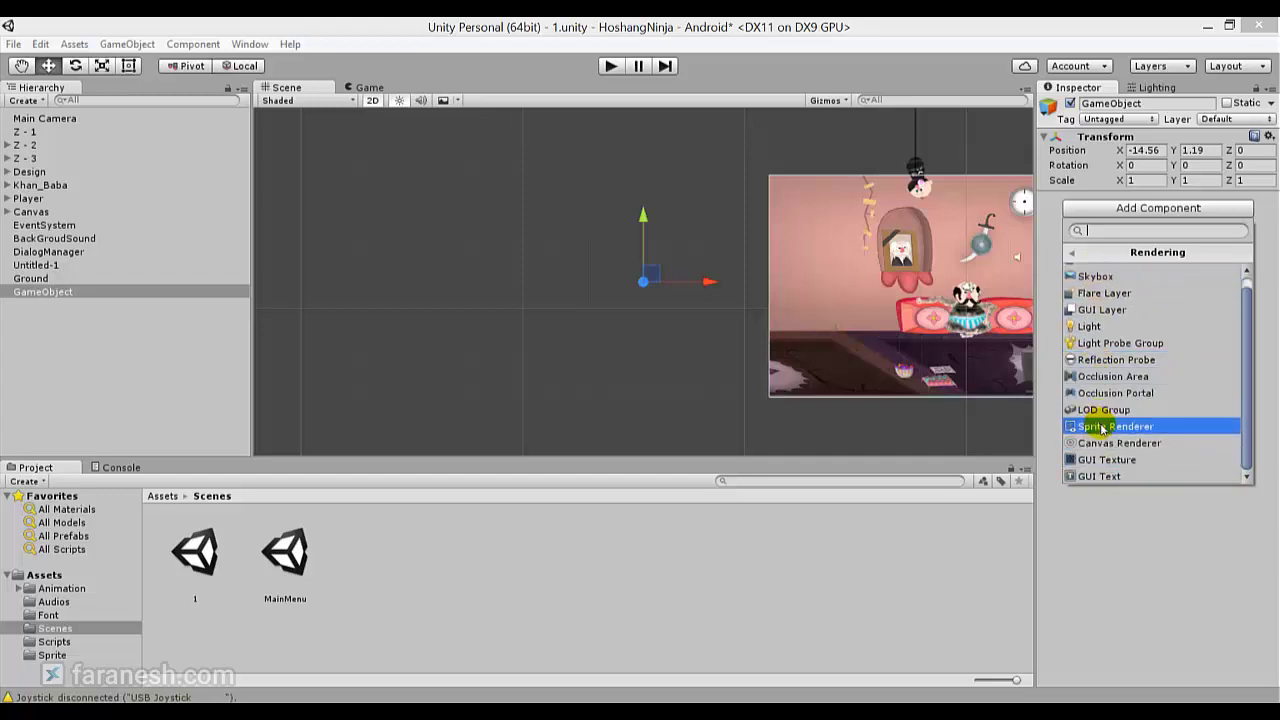
click(1104, 428)
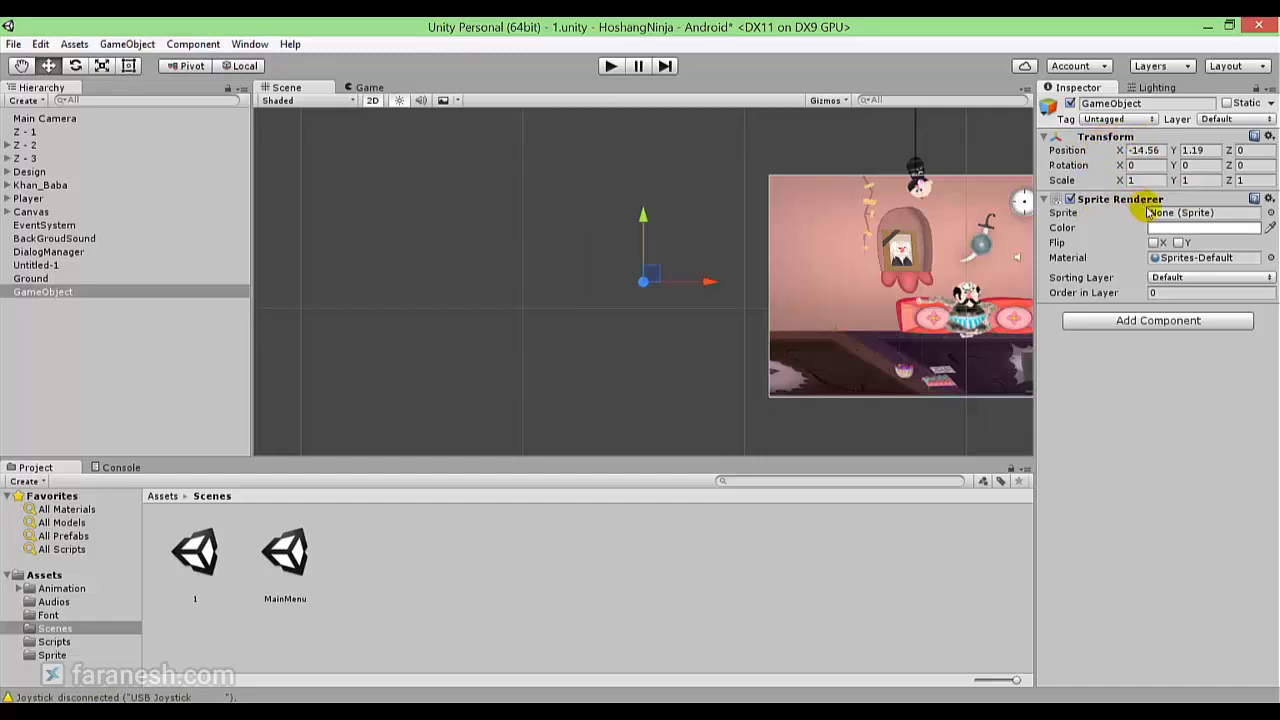
- Go through the Sprite Renderer's Sprite, Color, Material, Sorting Layer and Order in Layer fields
click(1068, 213)
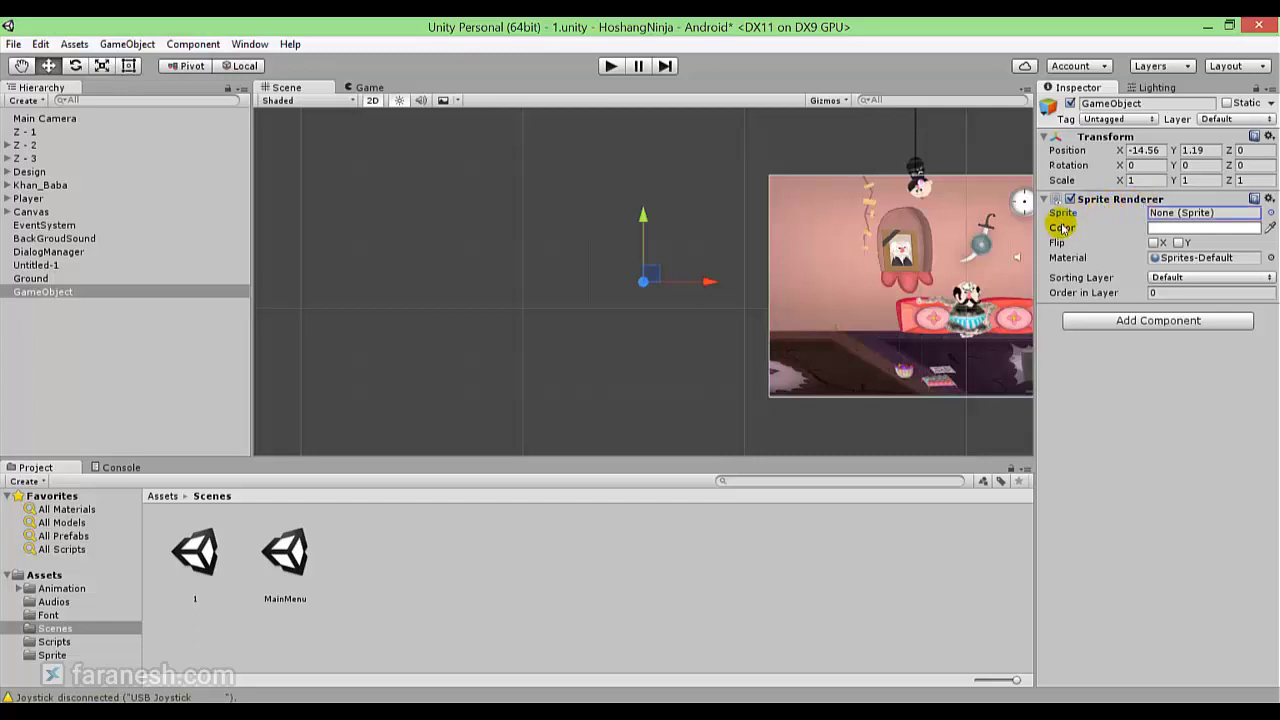
click(1064, 229)
click(1060, 246)
click(1066, 262)
click(1083, 282)
click(1090, 295)
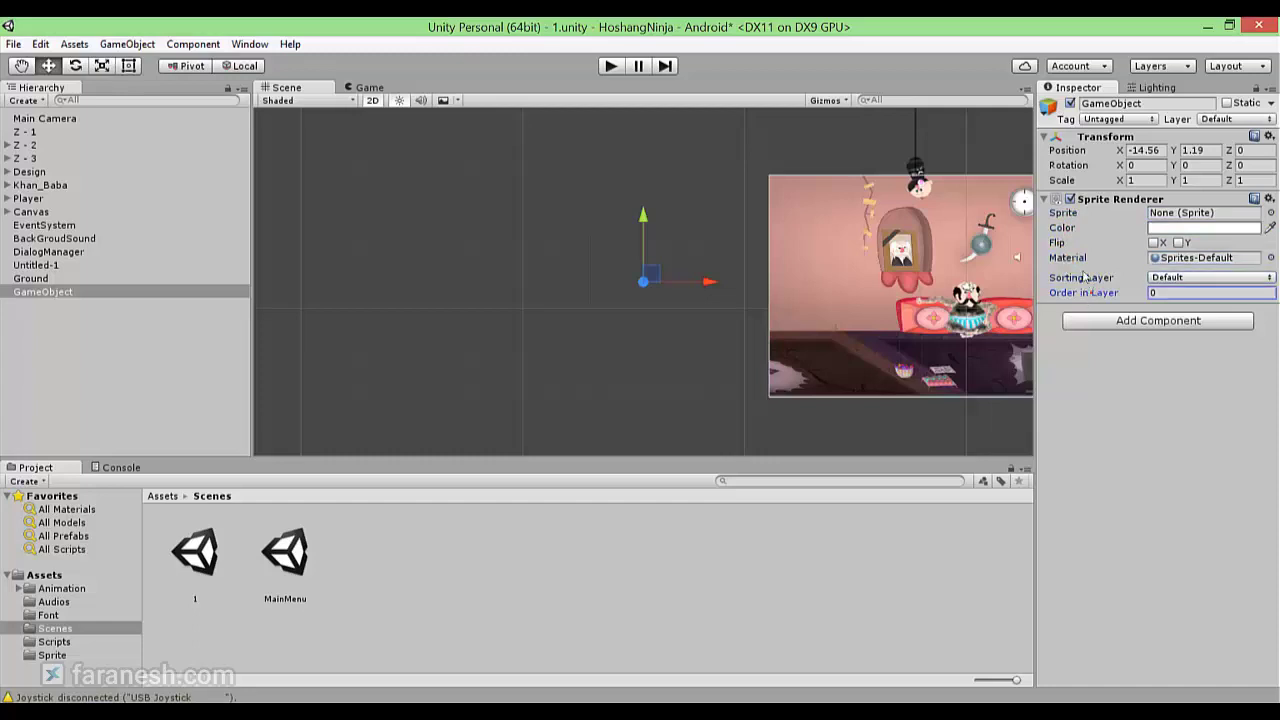
click(1064, 215)
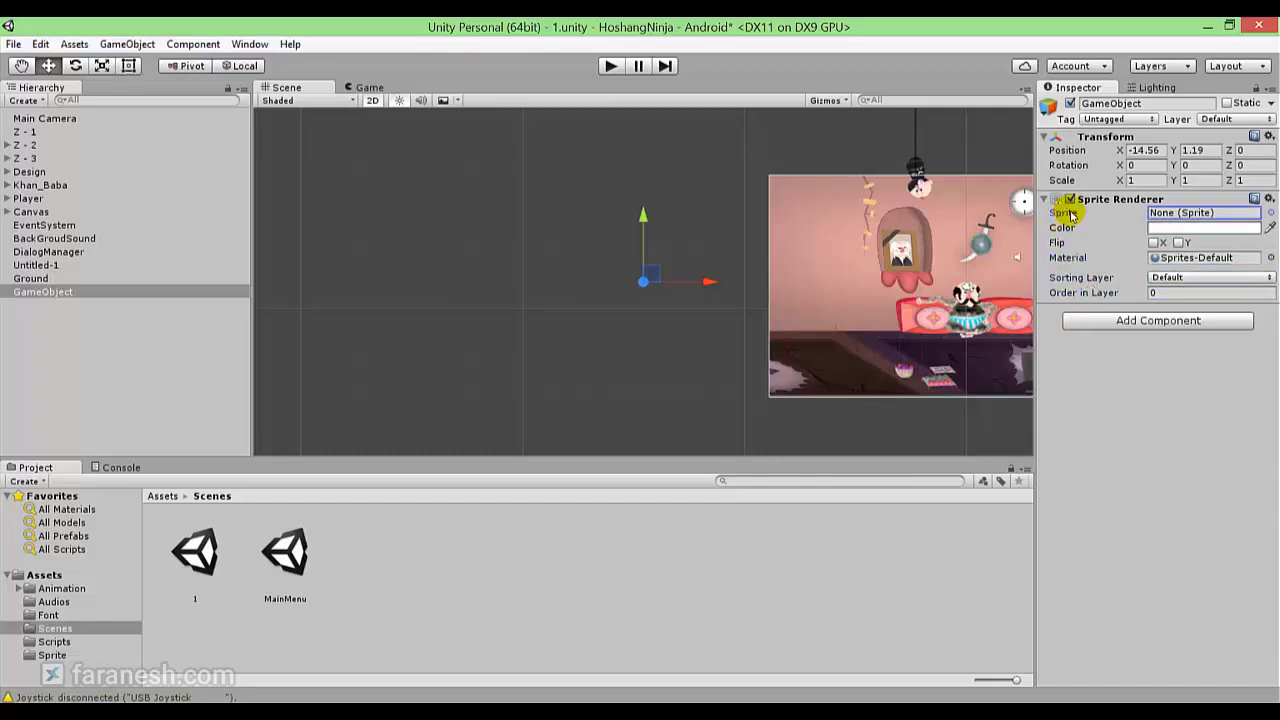
click(1164, 212)
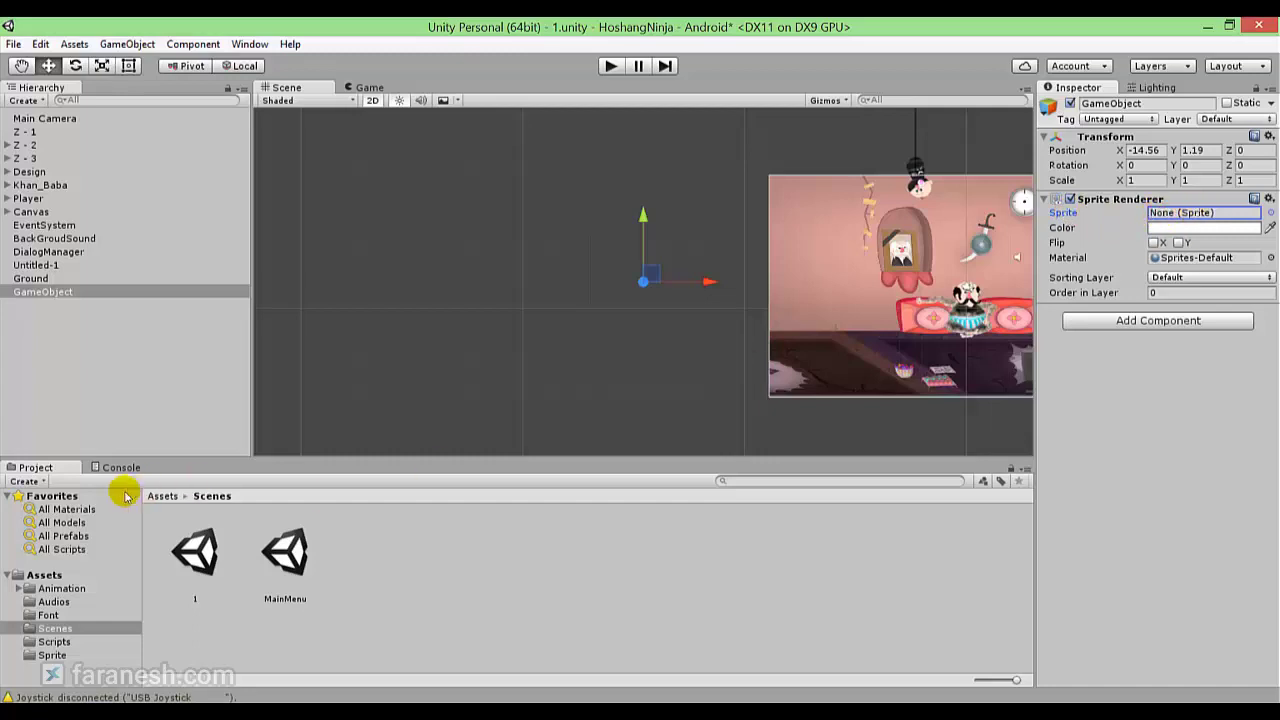
- Assign the green C3 cupcake sprite to the GameObject's Sprite Renderer
click(53, 655)
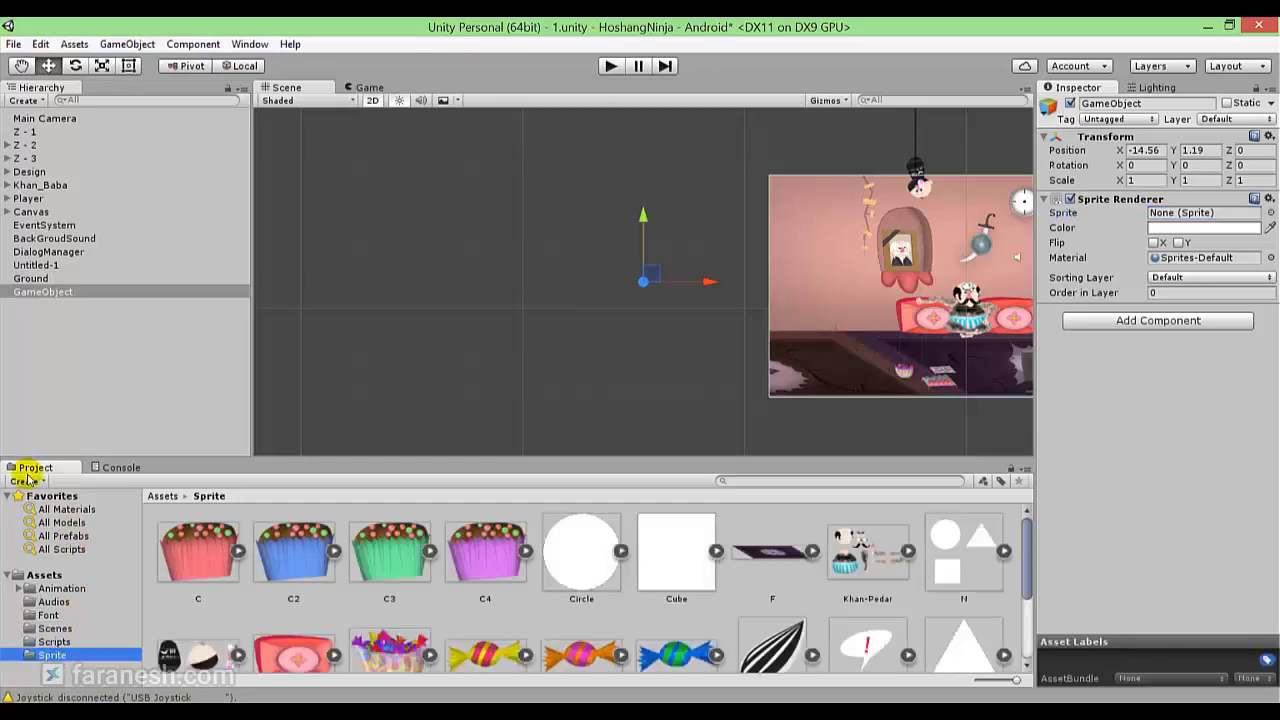
drag(392, 562, 1165, 215)
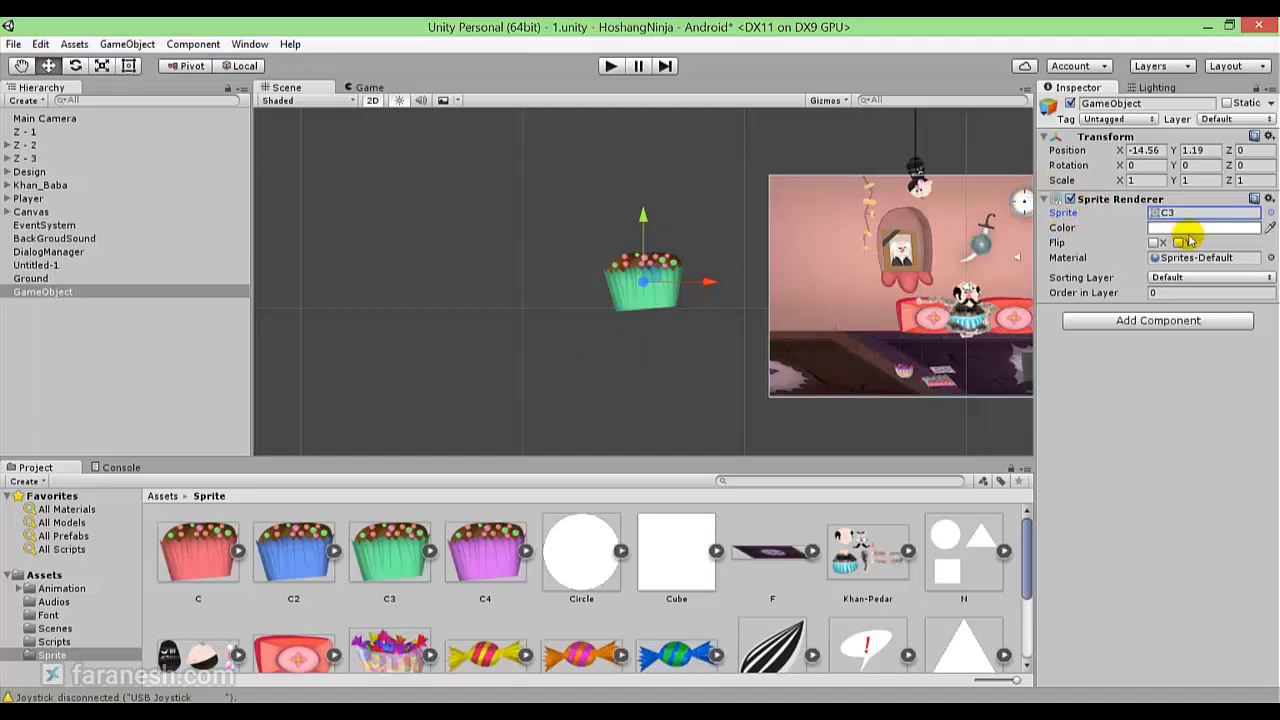
click(1165, 200)
click(1165, 200)
click(1188, 215)
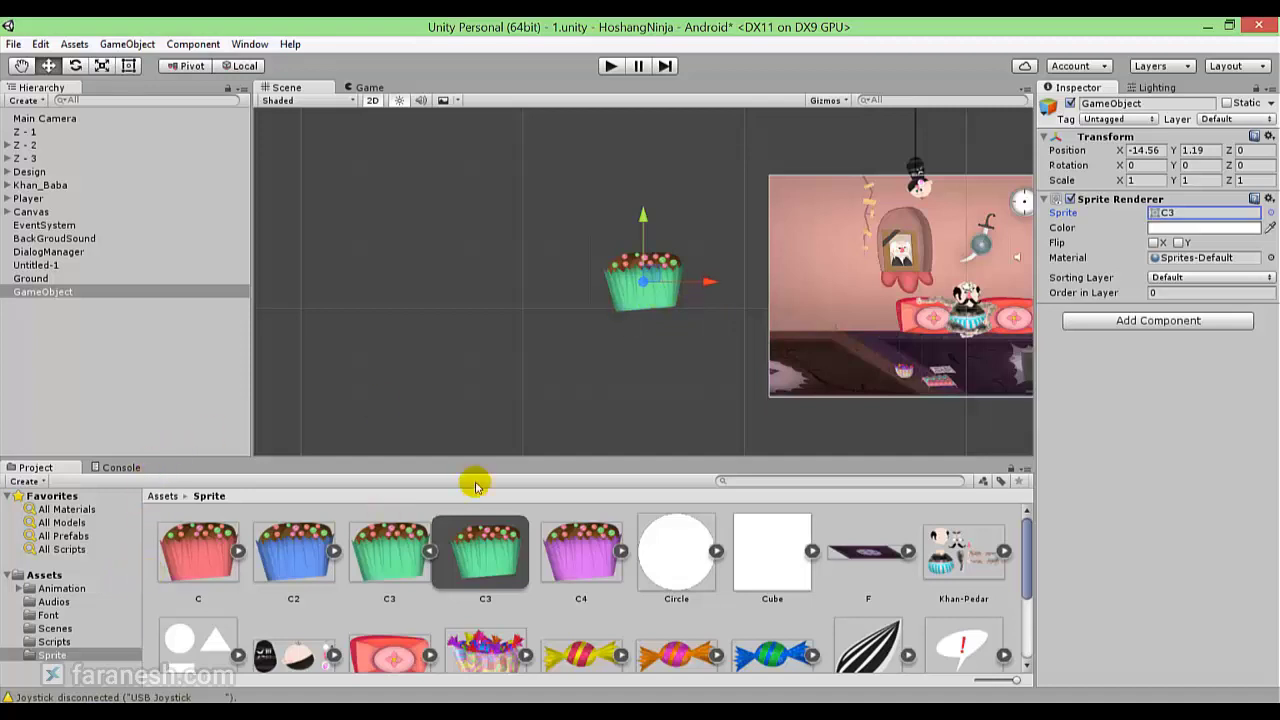
- Drag the C cupcake sprite into the scene as object C, locate its sprite asset, and deselect it
click(432, 552)
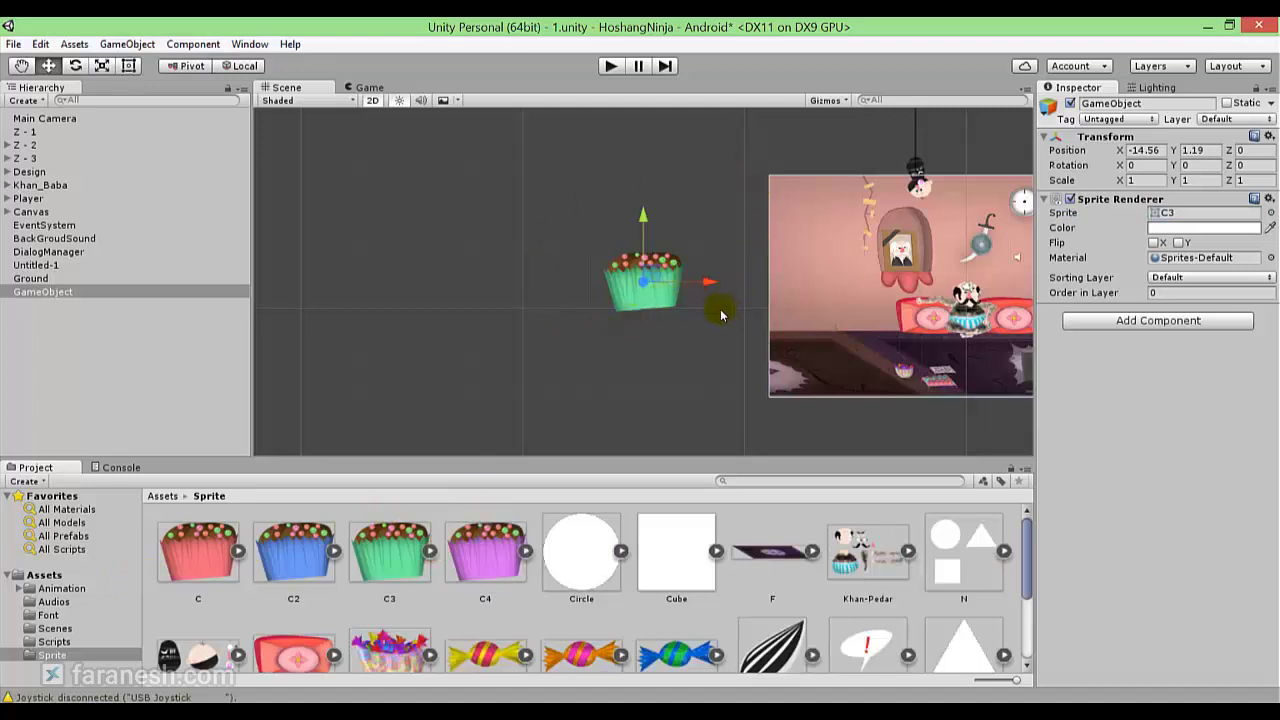
drag(198, 574, 393, 247)
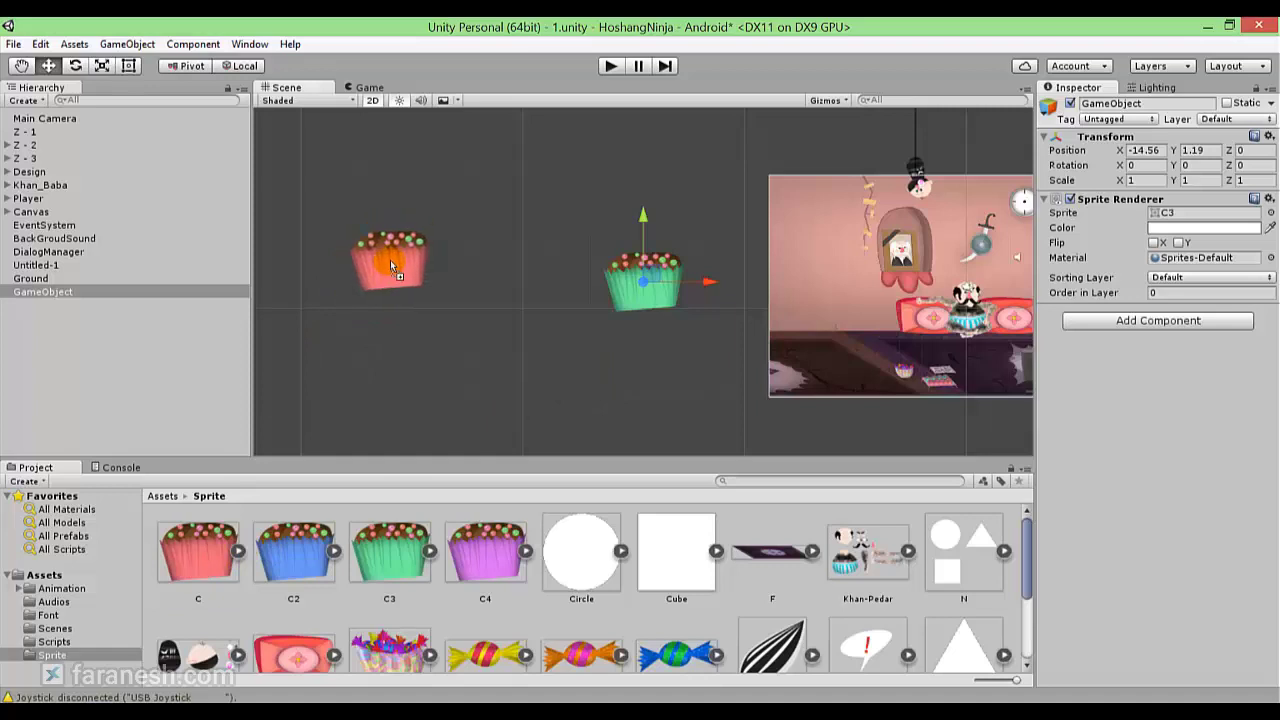
drag(391, 263, 397, 268)
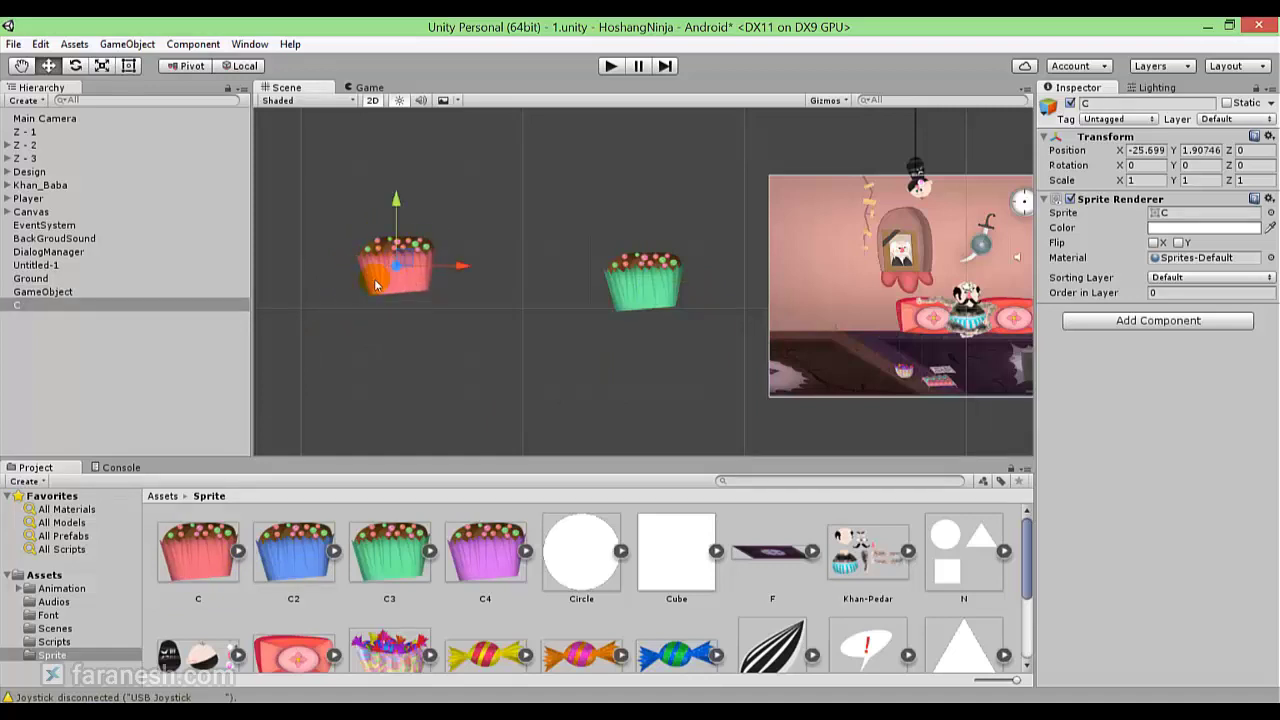
click(1101, 104)
click(1101, 104)
click(1117, 143)
click(1117, 143)
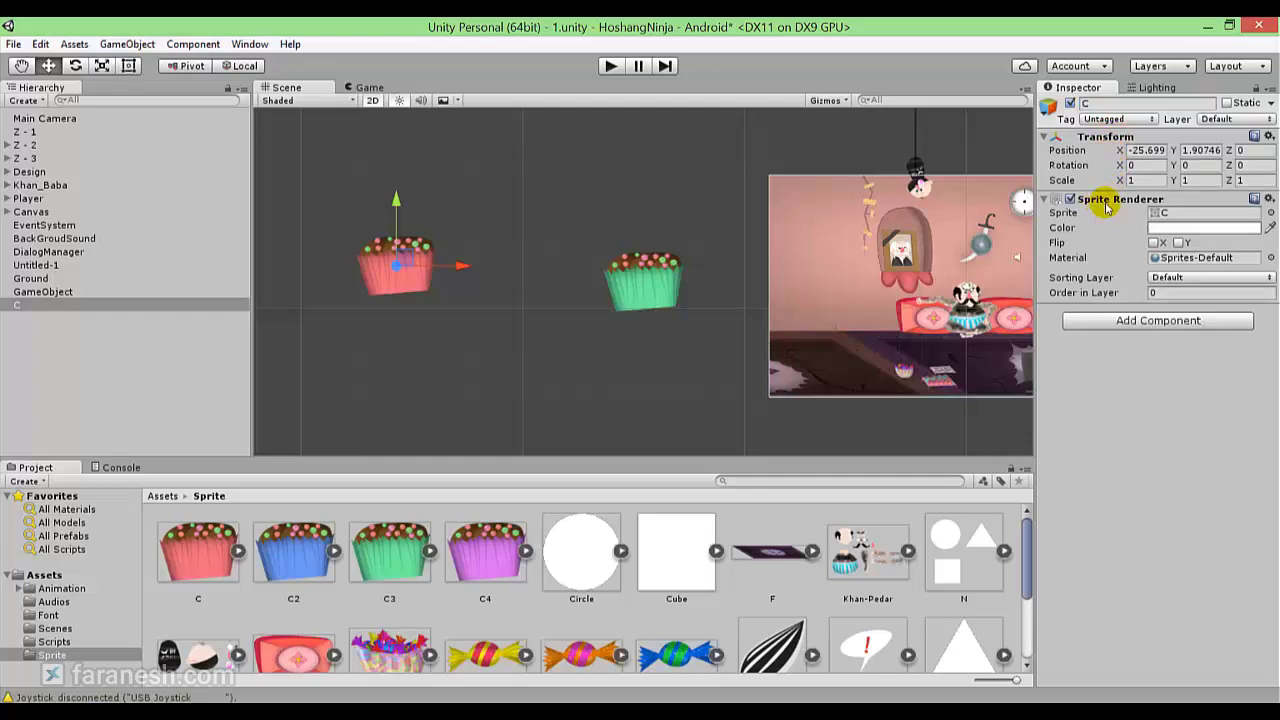
click(1180, 214)
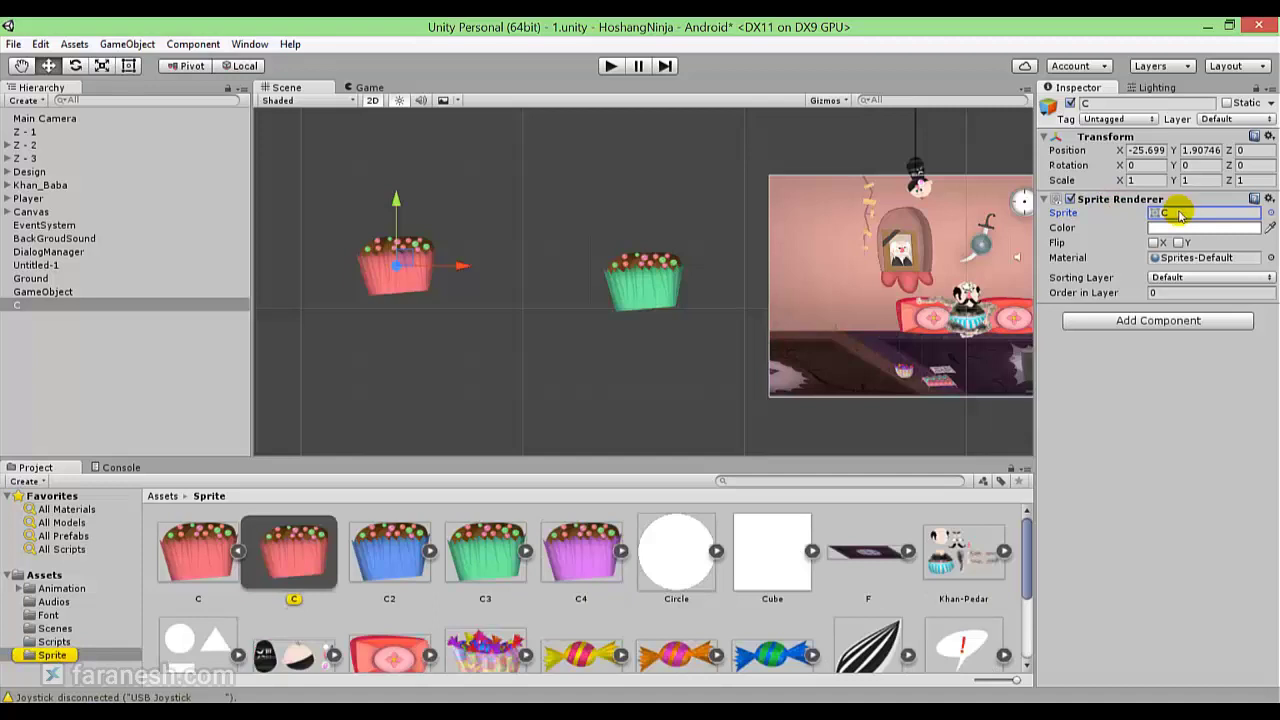
click(8, 360)
- Create an empty GameObject with a C4 cupcake Sprite Renderer and place it inside the camera frame
click(24, 101)
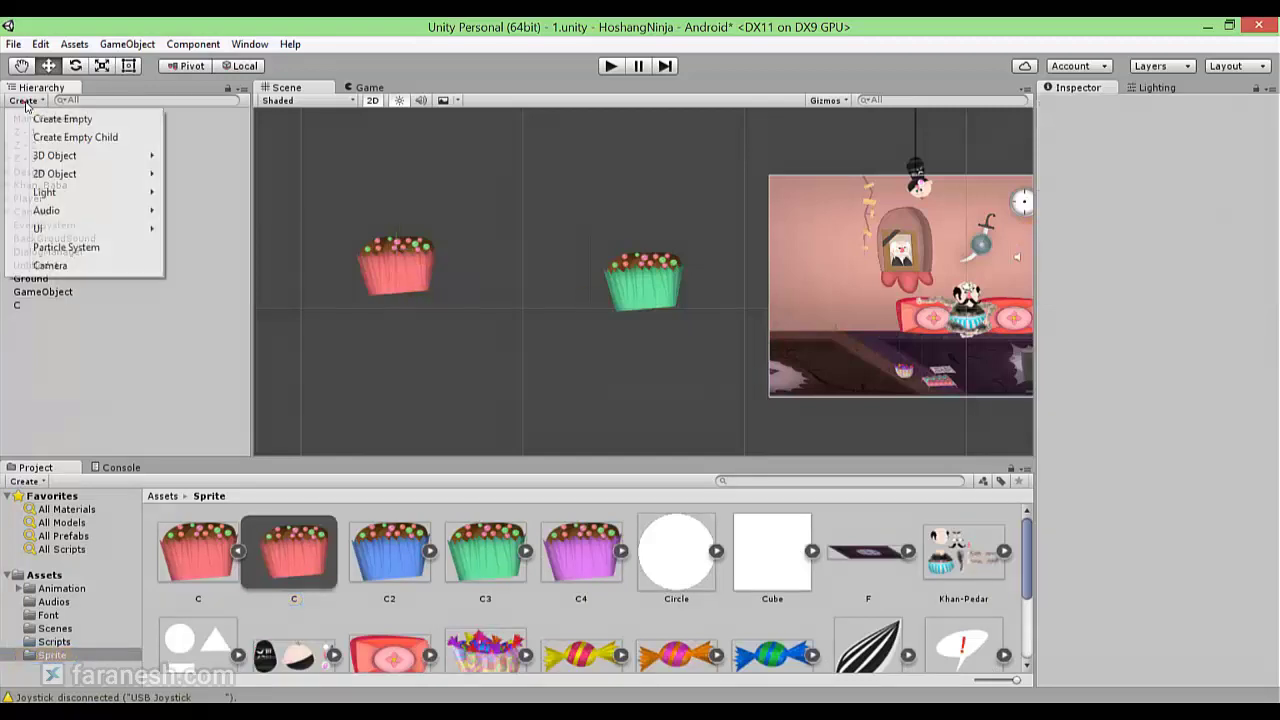
click(38, 119)
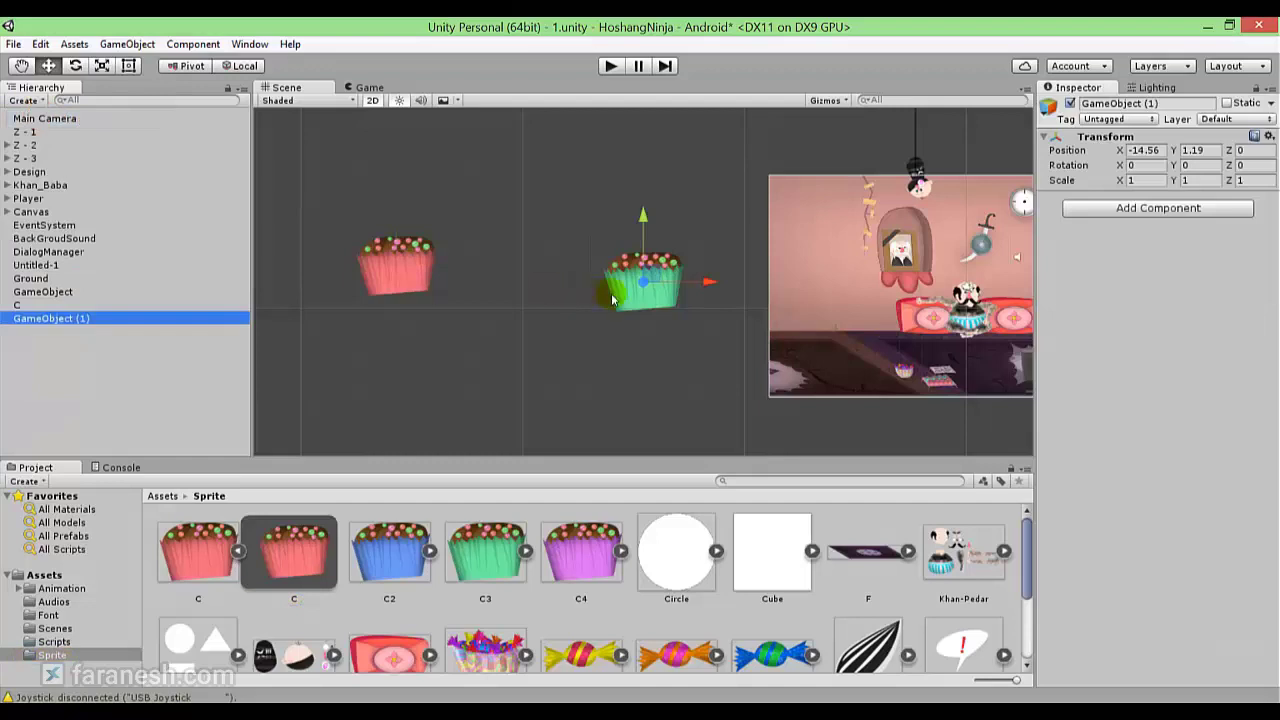
mouse_move(660, 282)
mouse_down()
mouse_move(505, 370)
mouse_move(535, 368)
mouse_up()
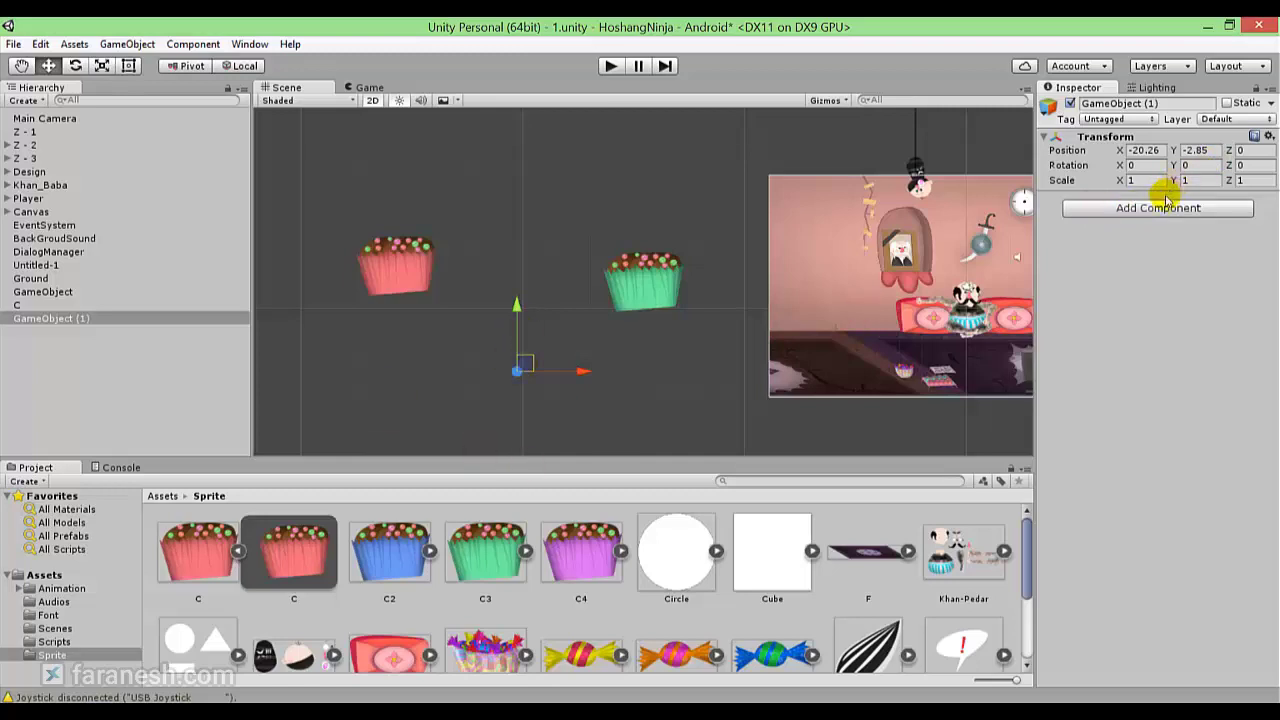
click(1150, 211)
click(1086, 376)
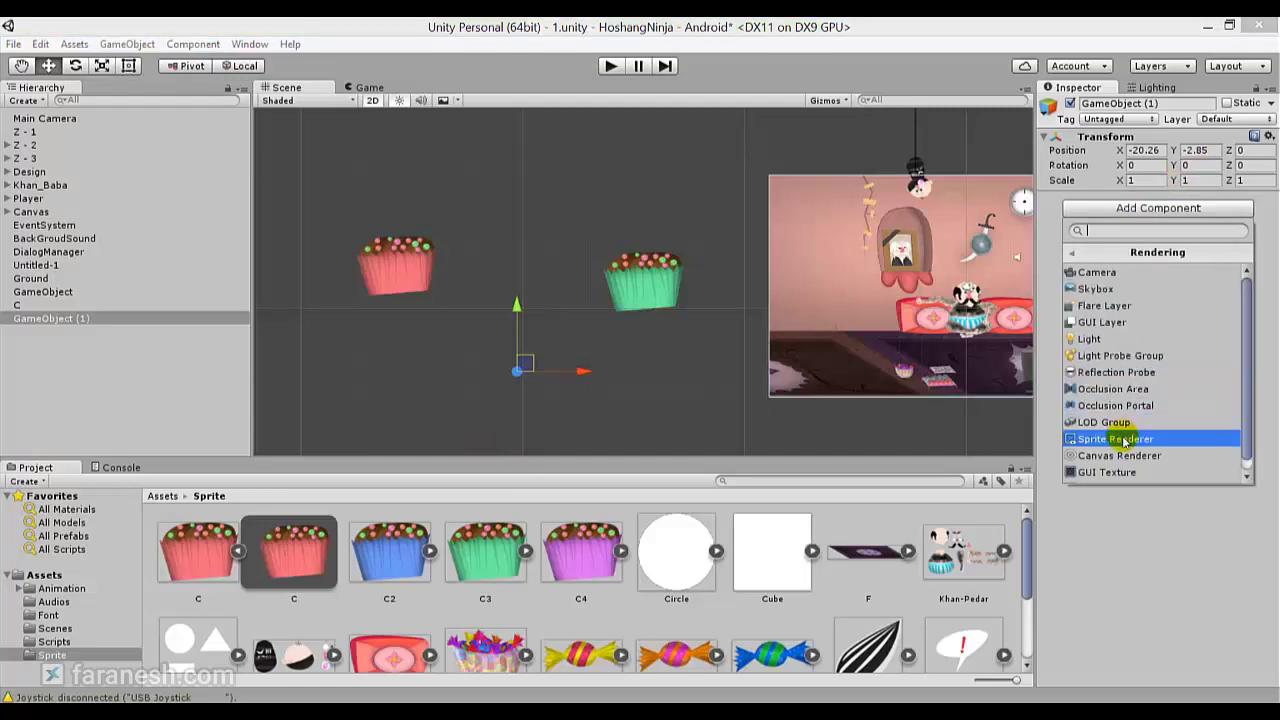
click(1124, 441)
drag(575, 558, 1200, 212)
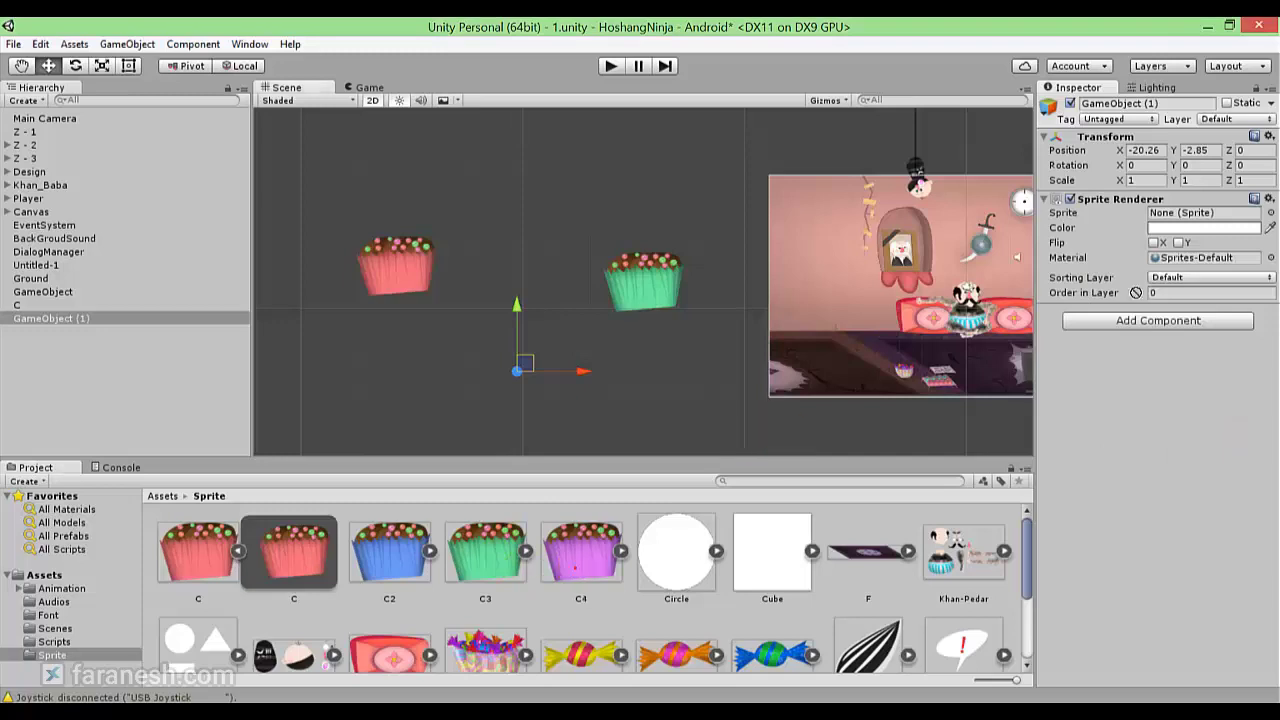
middle_drag(571, 349, 515, 347)
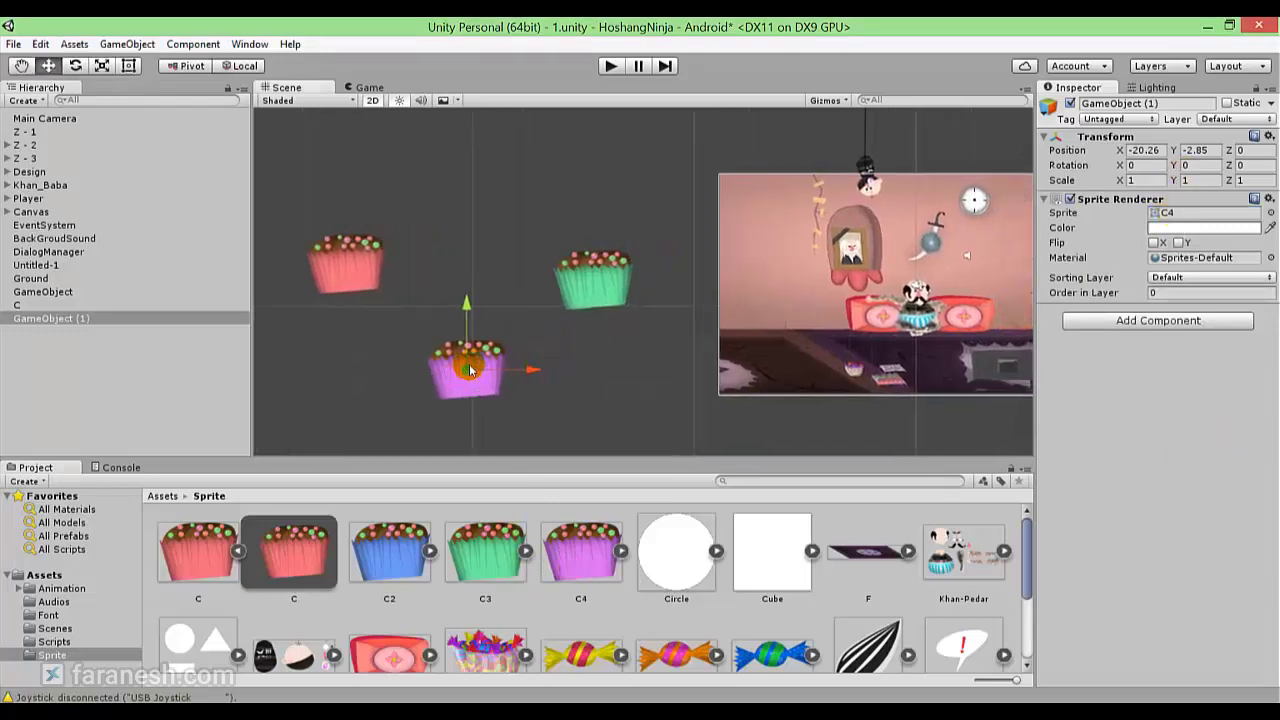
drag(505, 362, 928, 242)
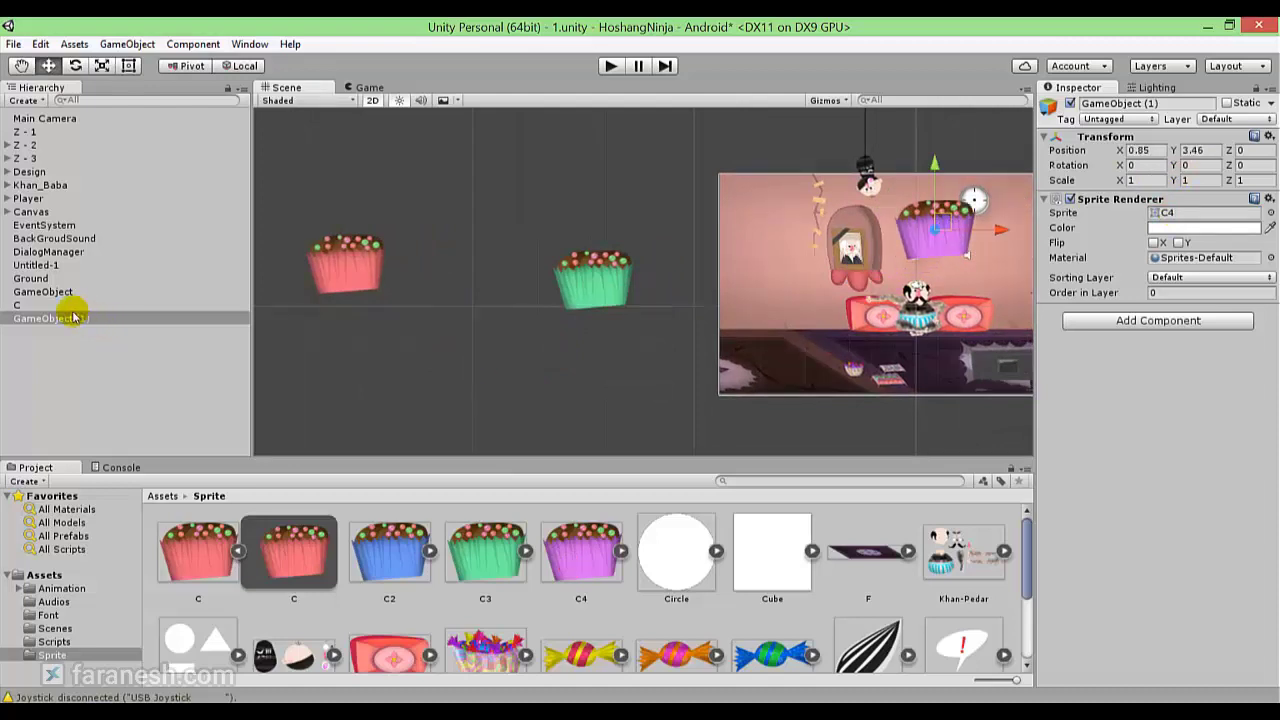
- Deactivate all the other objects, Z-1 through C
click(45, 304)
shift+click(58, 132)
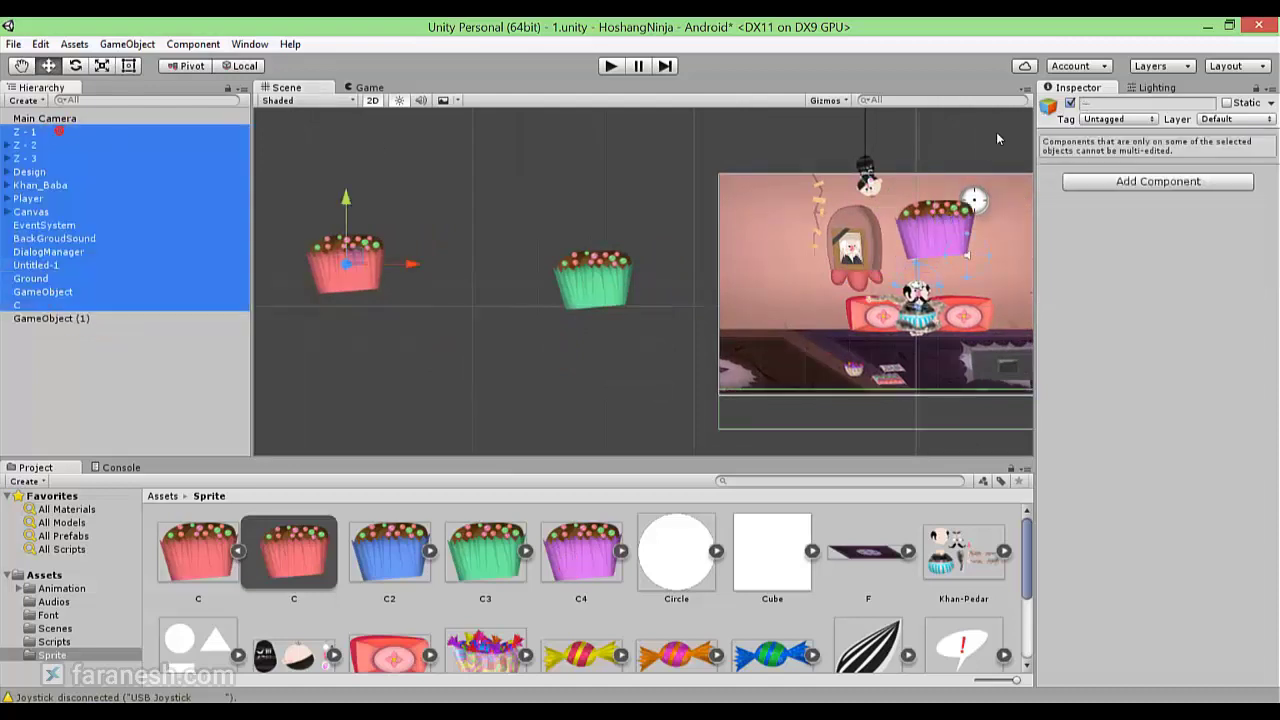
click(1069, 104)
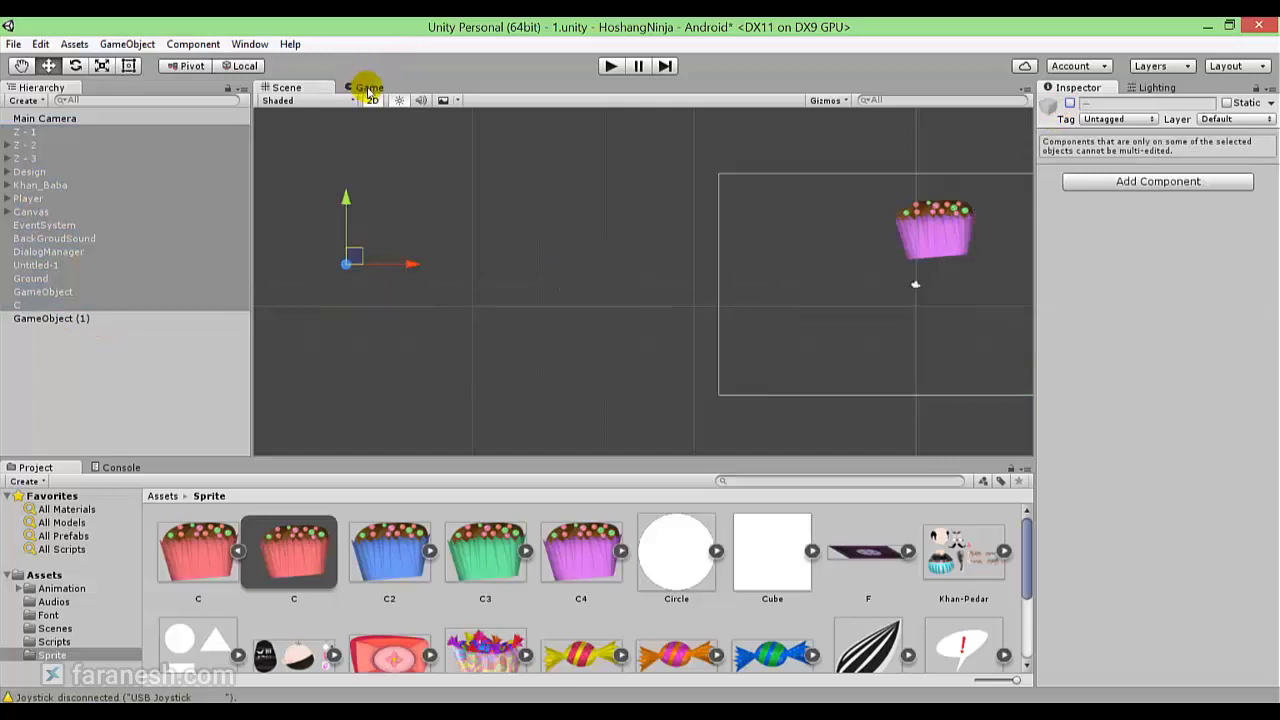
- Check the Game view, nudge the purple cupcake slightly left, and return to the game preview
click(366, 87)
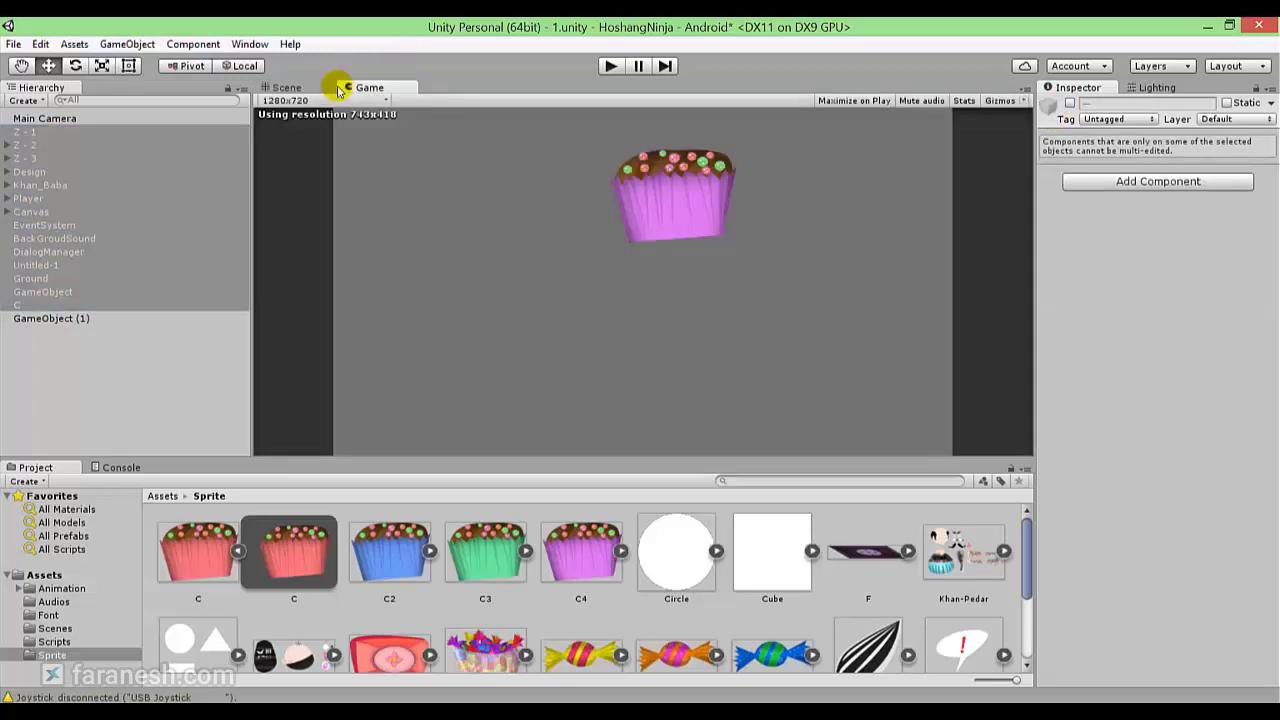
click(333, 89)
click(967, 238)
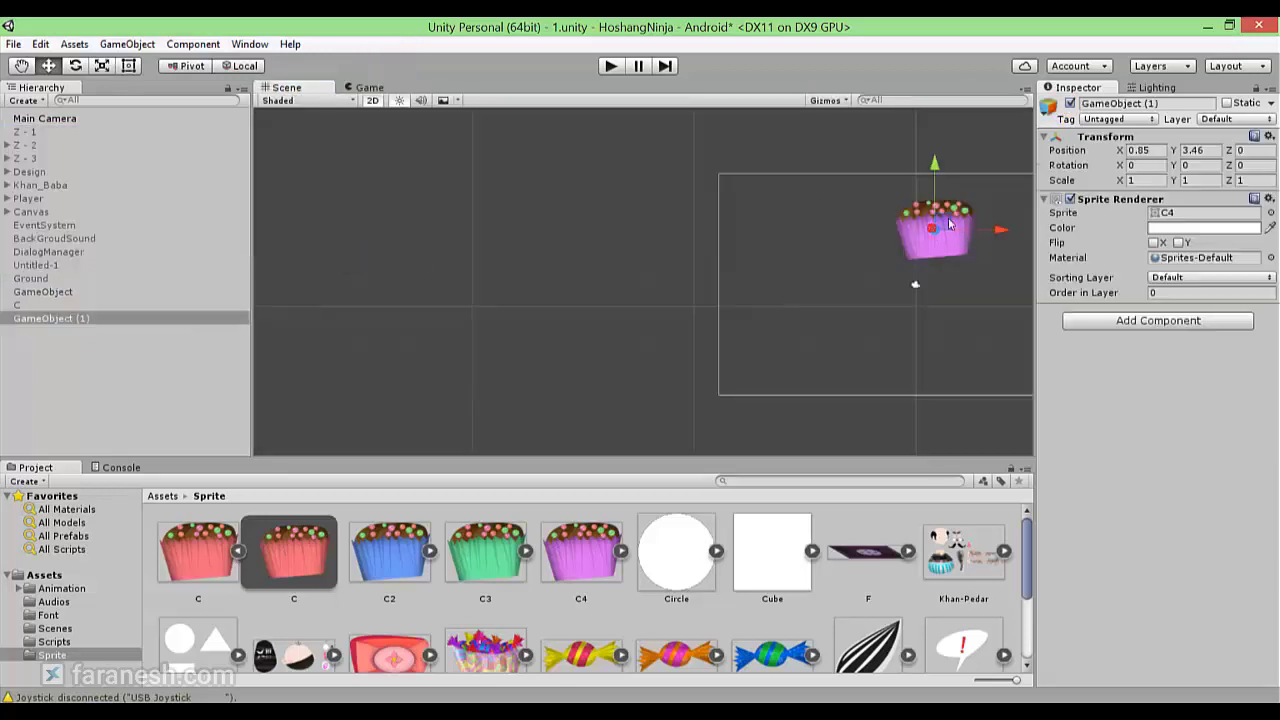
drag(950, 224, 912, 218)
key(q)
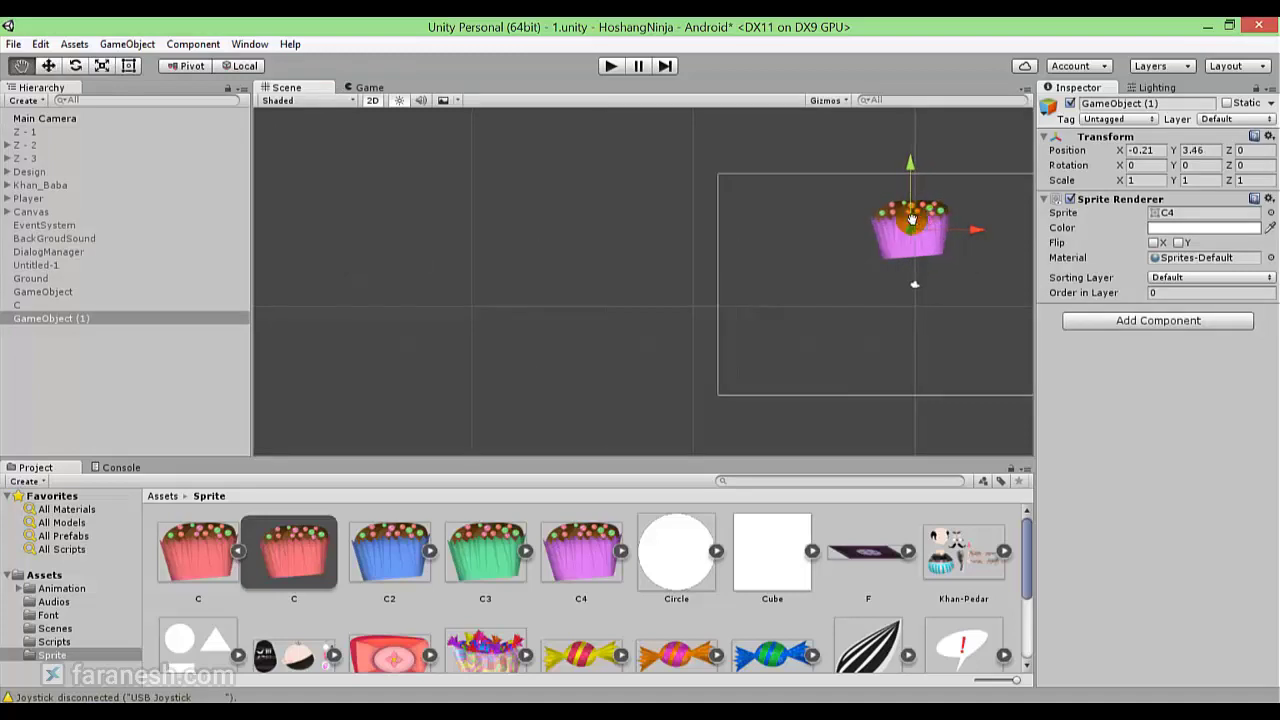
middle_drag(912, 218, 808, 230)
click(370, 88)
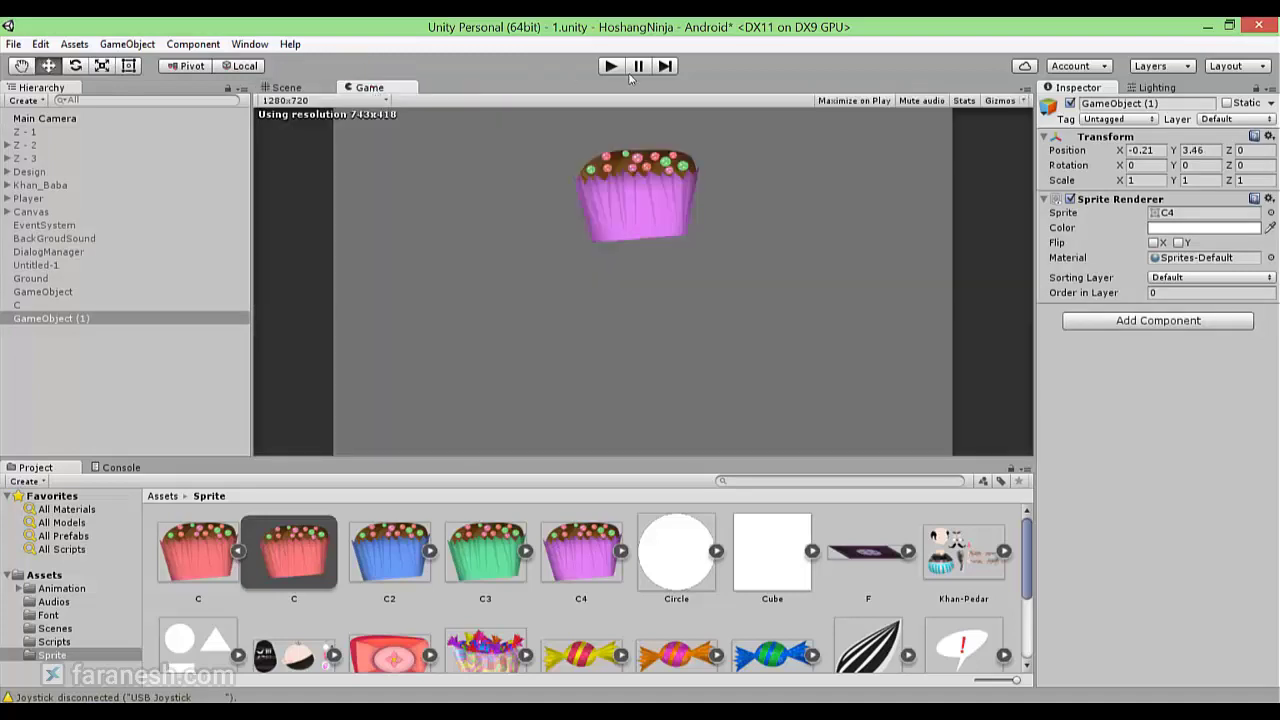
- Test-run the game by clicking and dragging on the cupcake, stop it, and switch to Paint
click(609, 67)
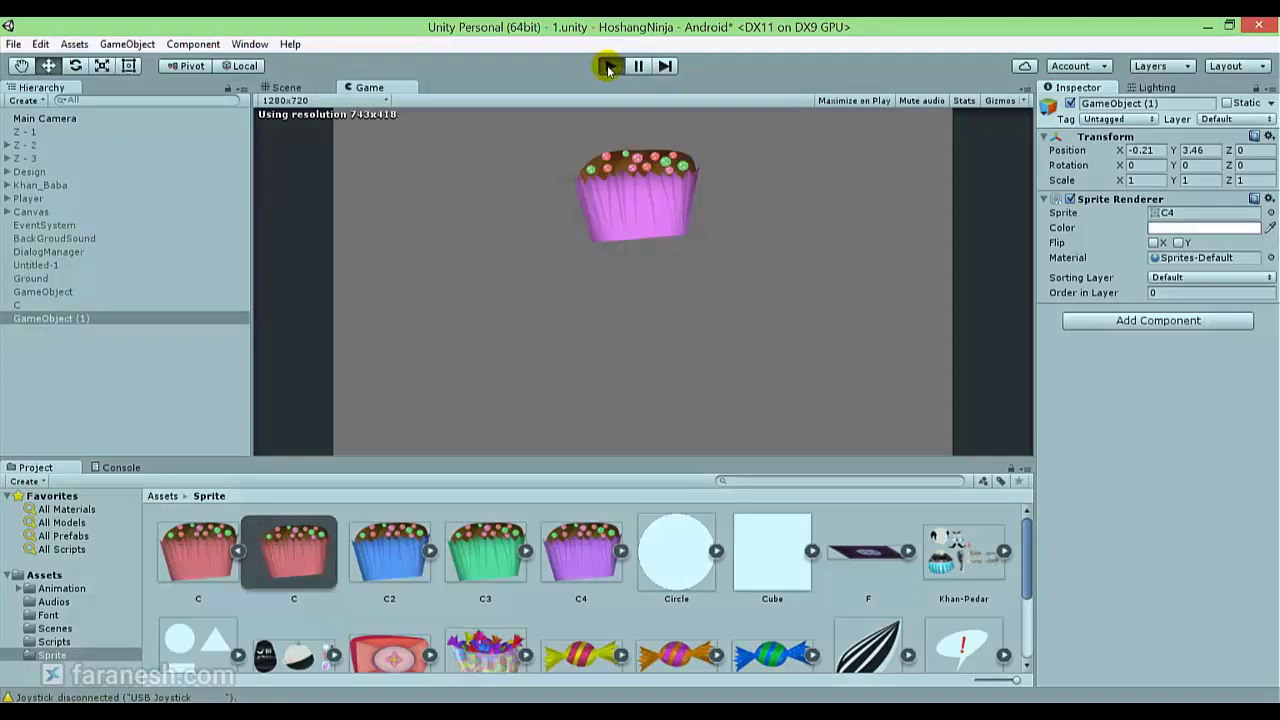
click(684, 181)
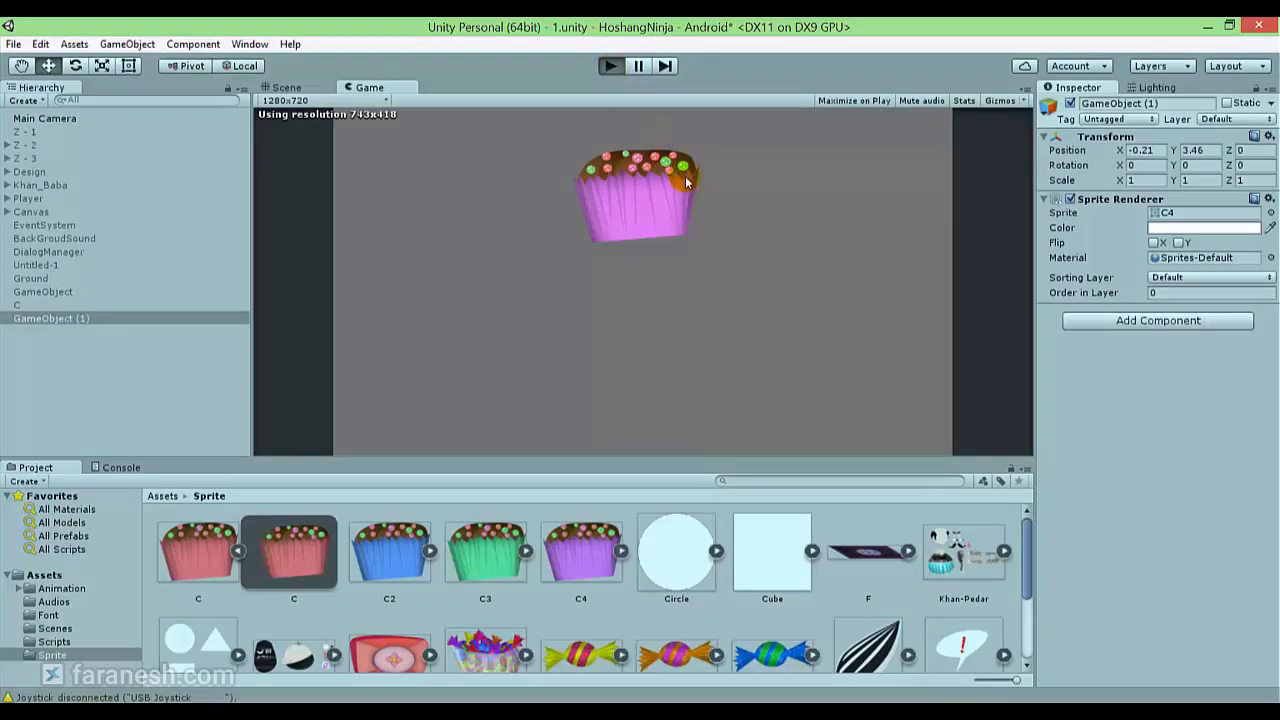
mouse_move(690, 183)
mouse_down()
mouse_move(657, 131)
mouse_move(609, 265)
mouse_up()
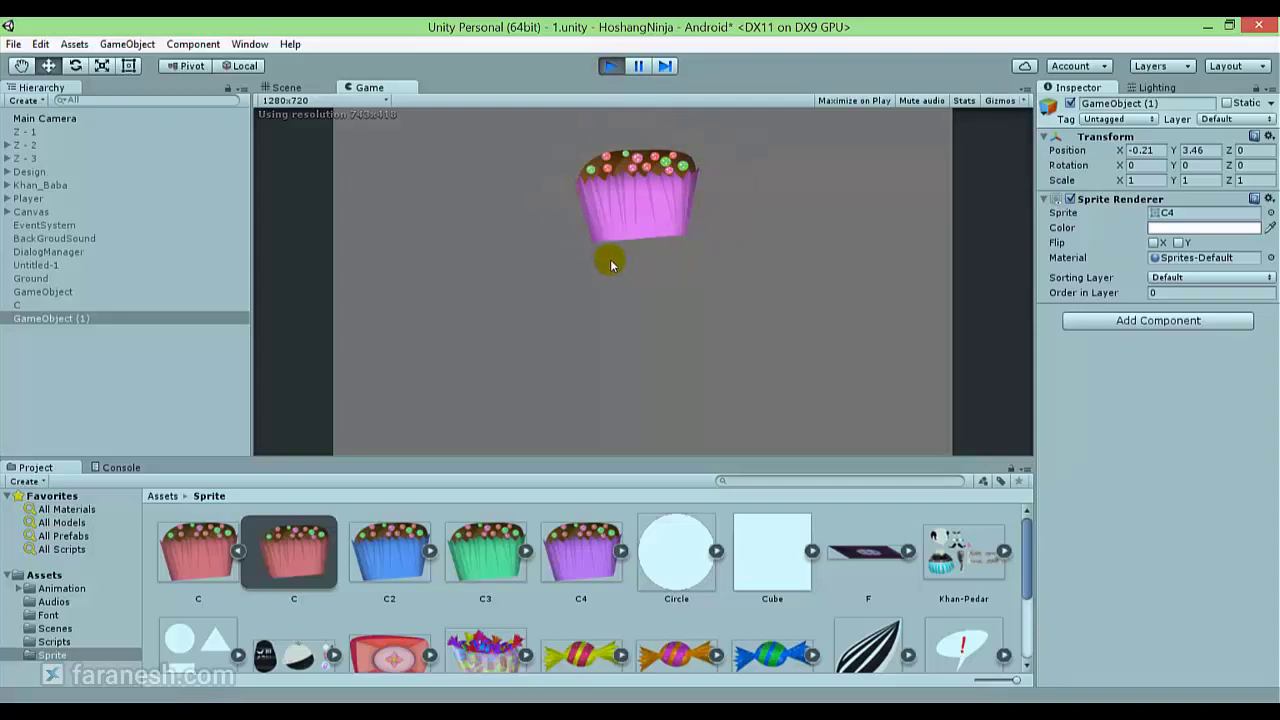
mouse_move(610, 262)
mouse_down()
mouse_move(680, 240)
mouse_move(661, 280)
mouse_up()
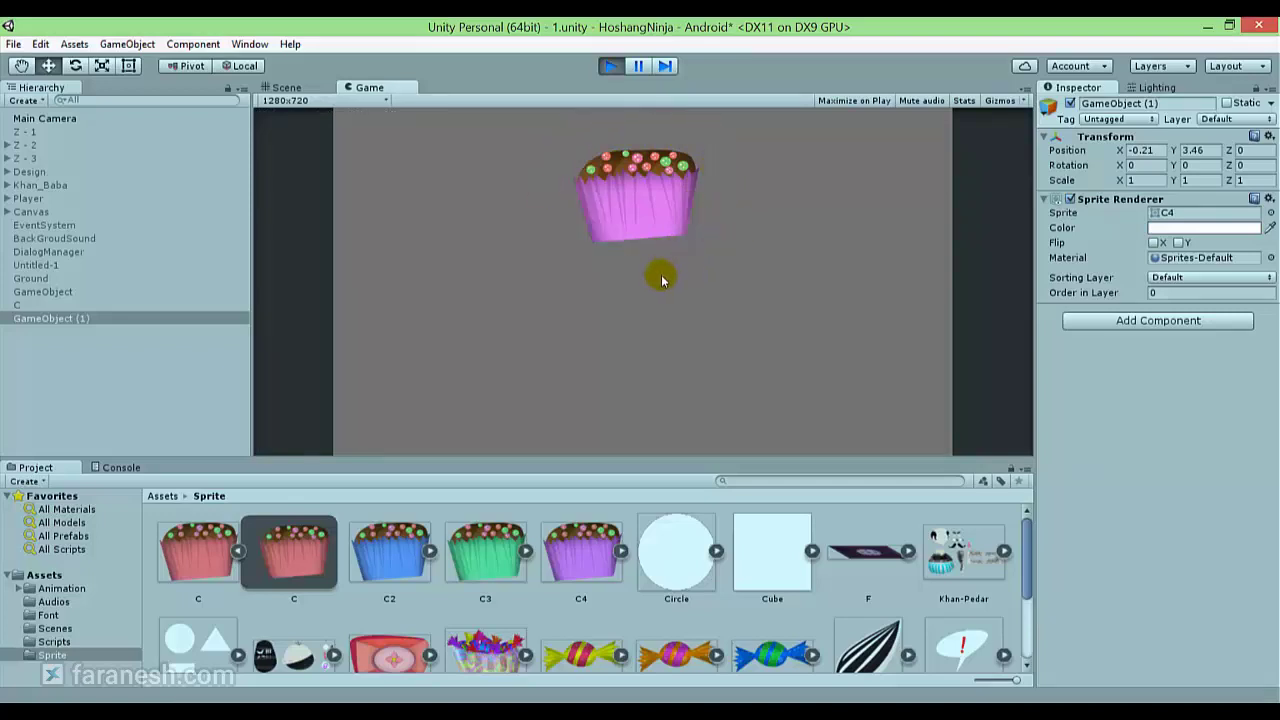
click(608, 66)
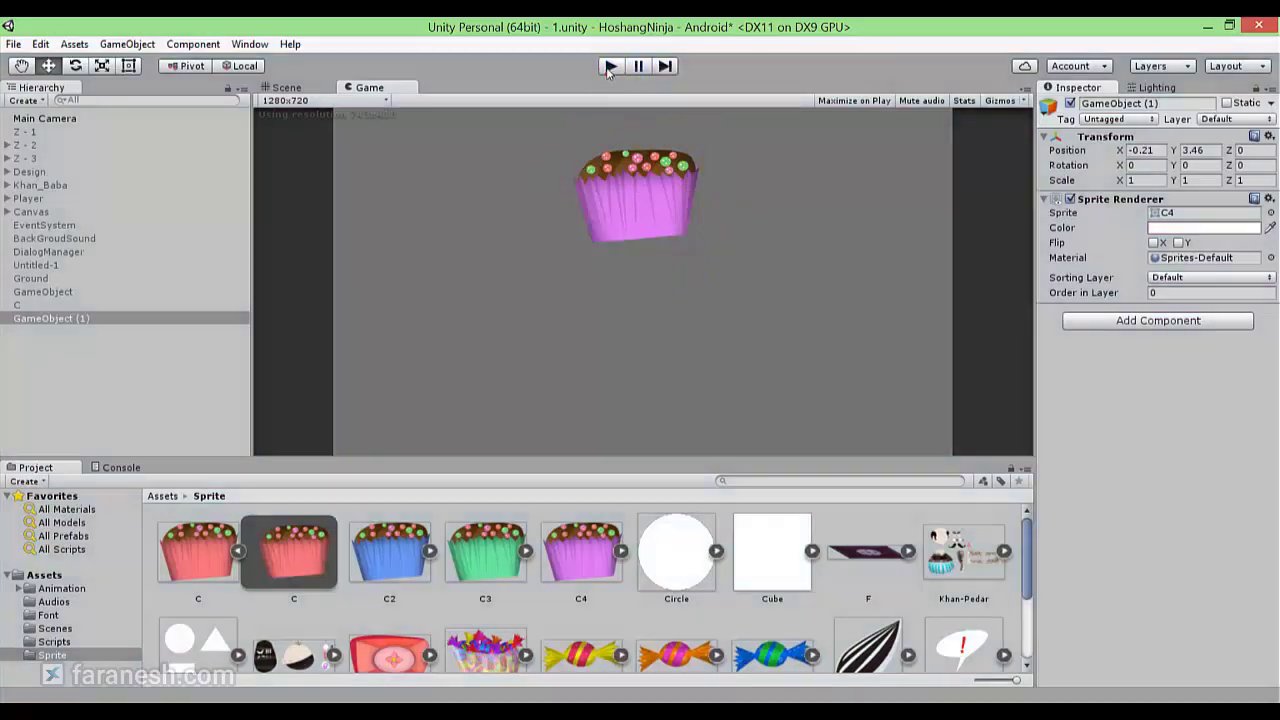
key(alt+Tab)
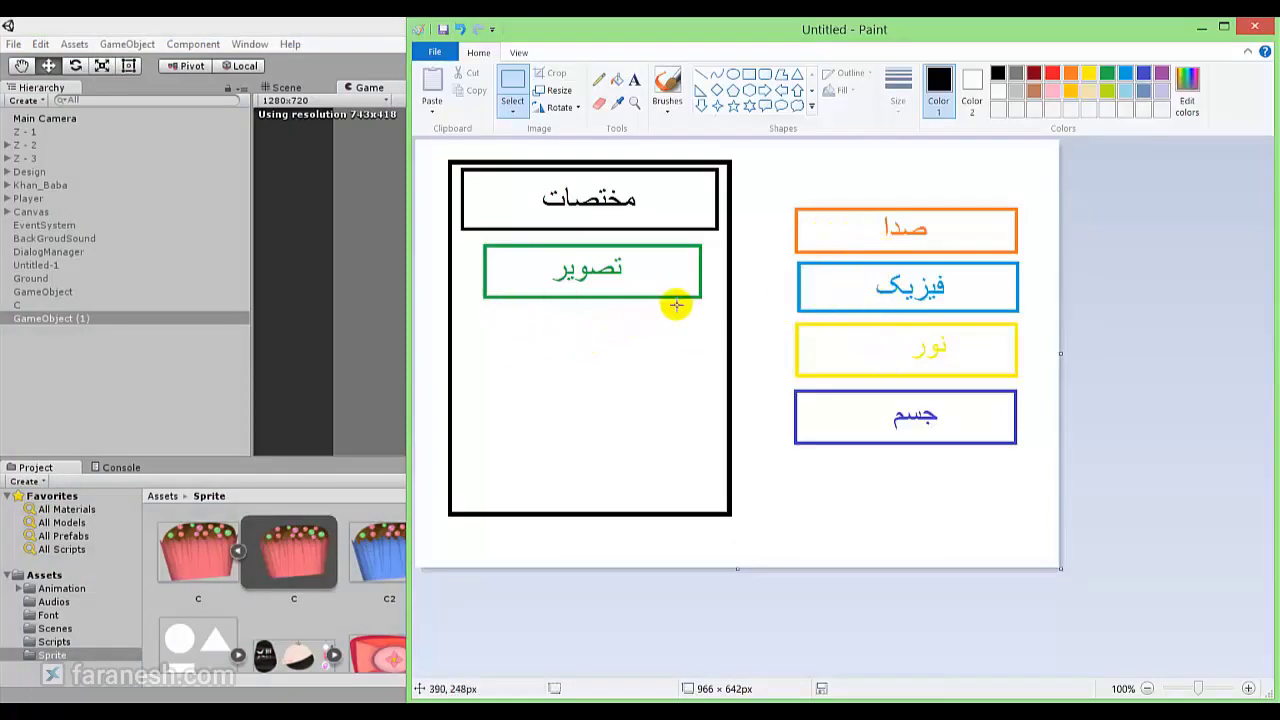
- Back in Unity, add a Rigidbody 2D from Physics 2D to the purple cupcake GameObject (1)
click(352, 22)
click(1106, 325)
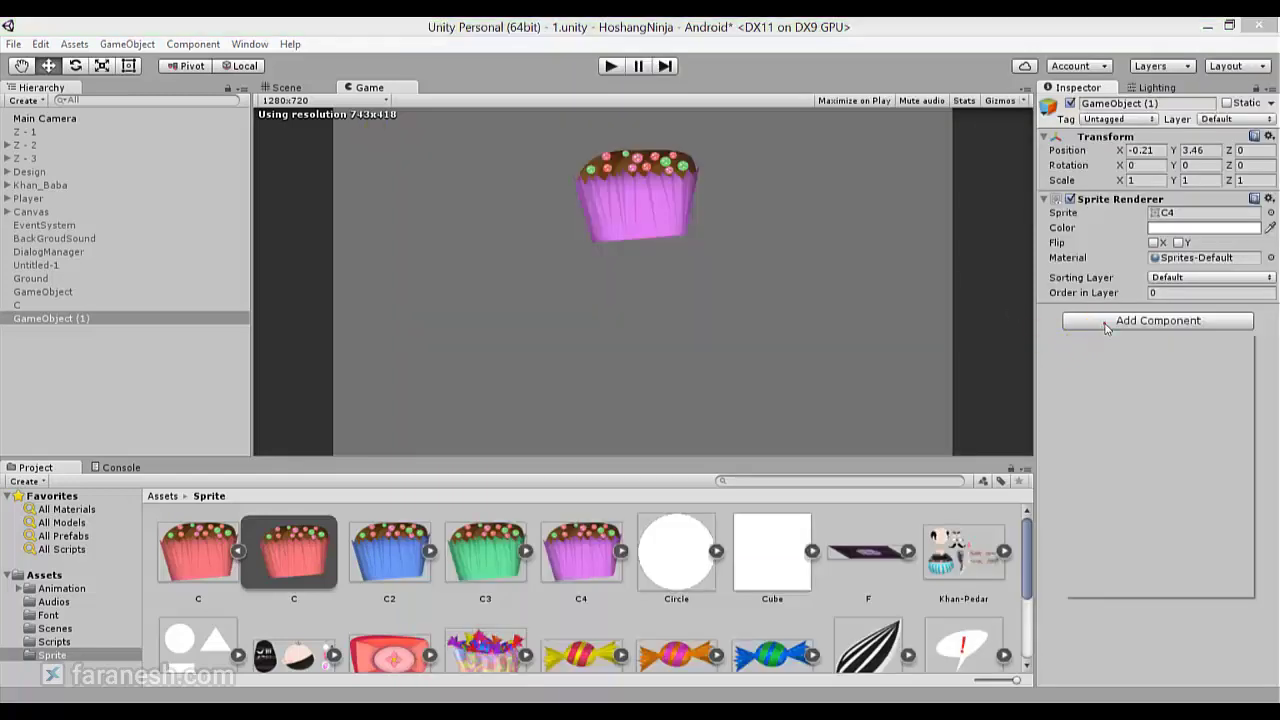
click(1106, 325)
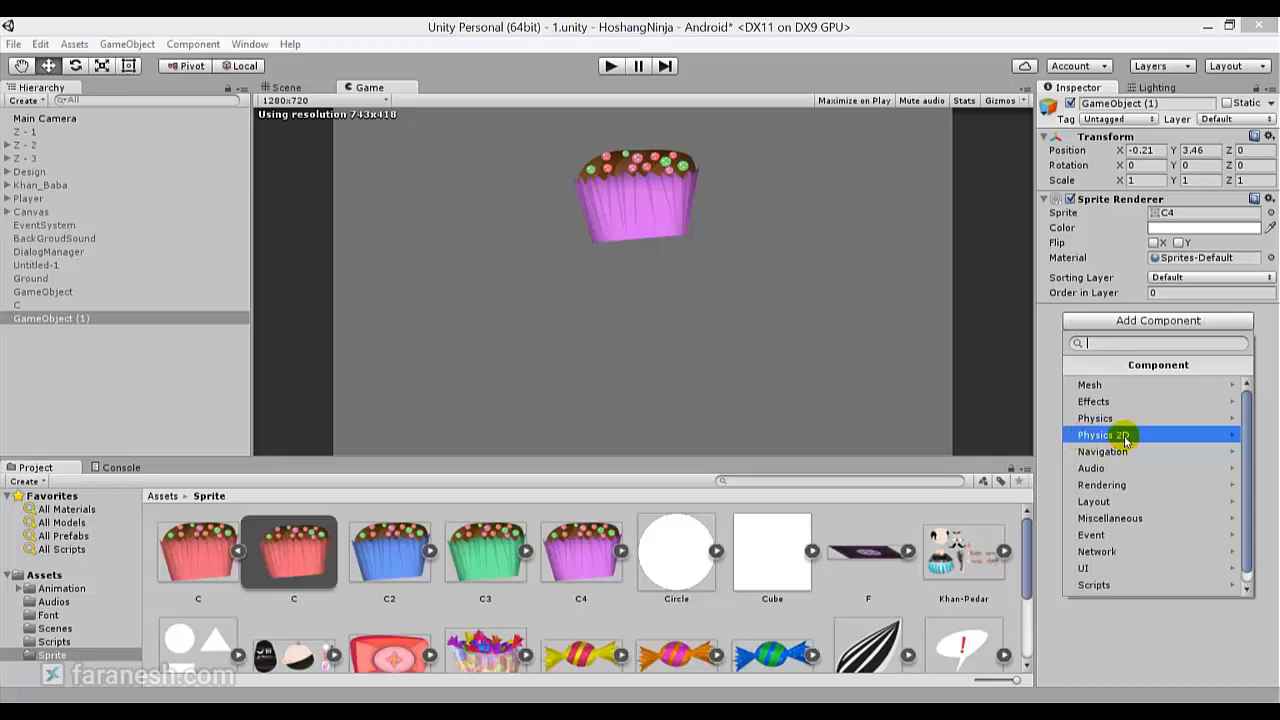
click(1124, 438)
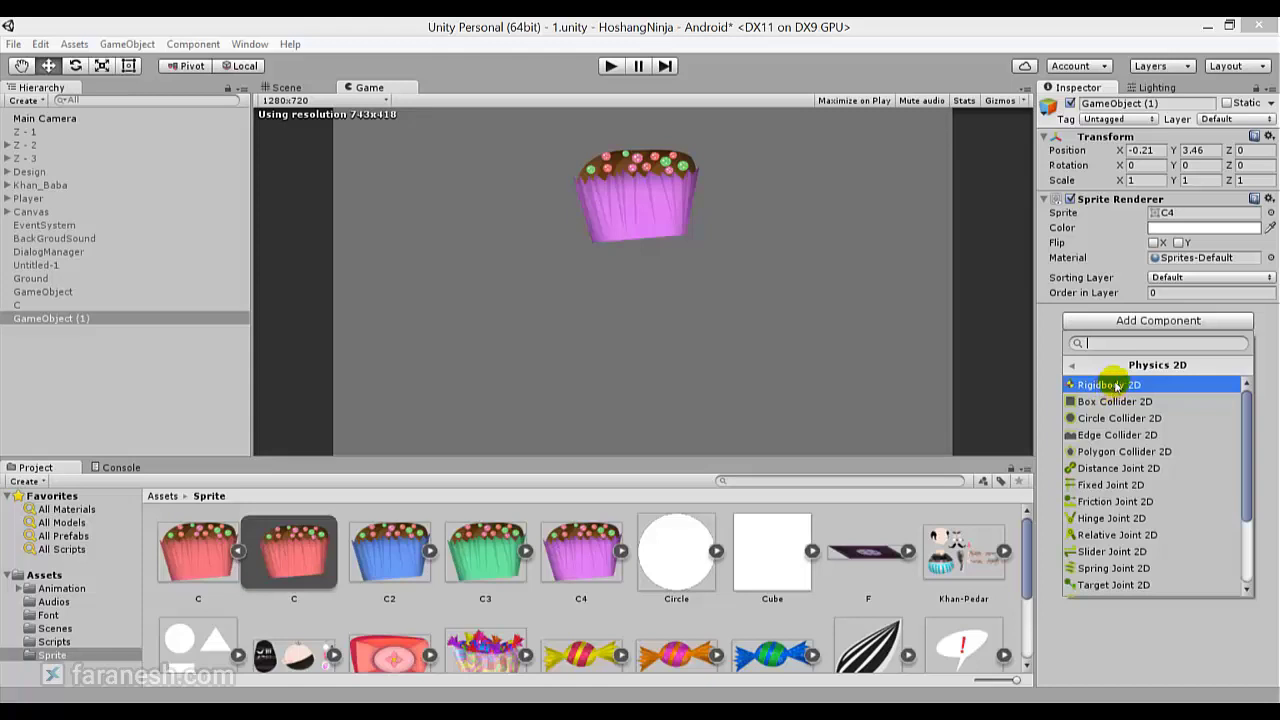
click(1117, 386)
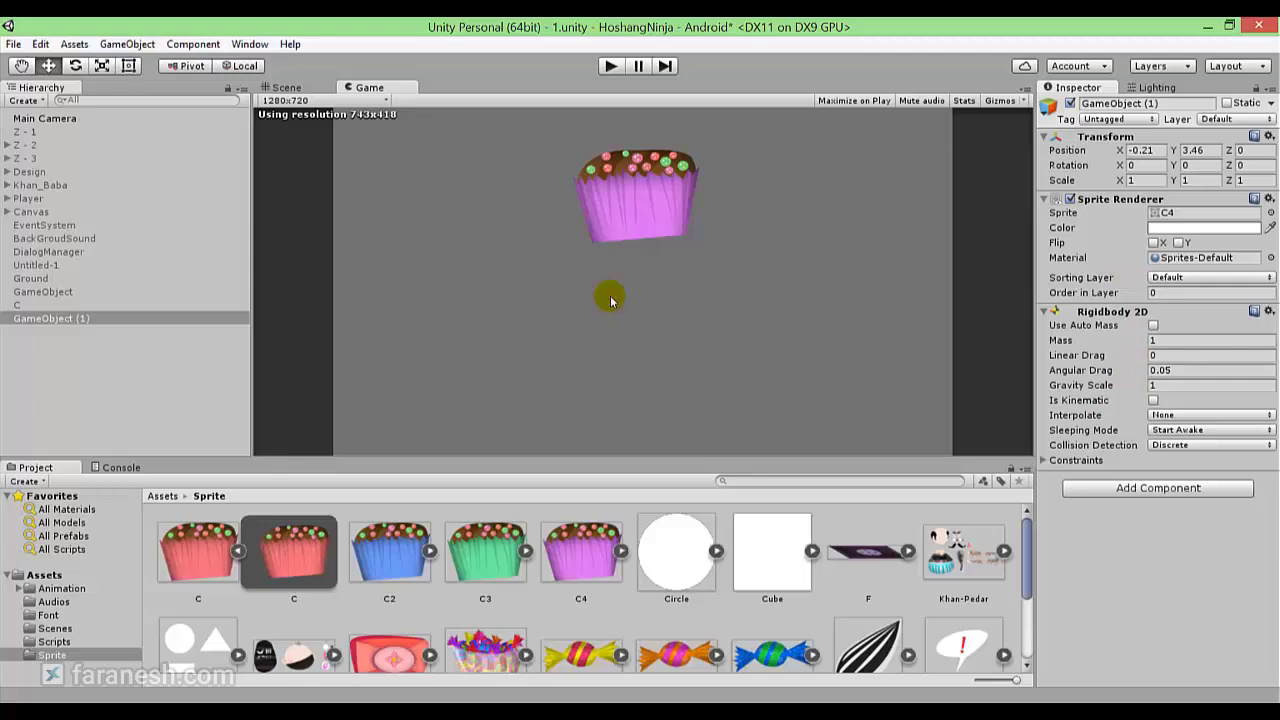
- Run the game to watch the cupcake fall under gravity, then stop it
click(1152, 338)
click(612, 66)
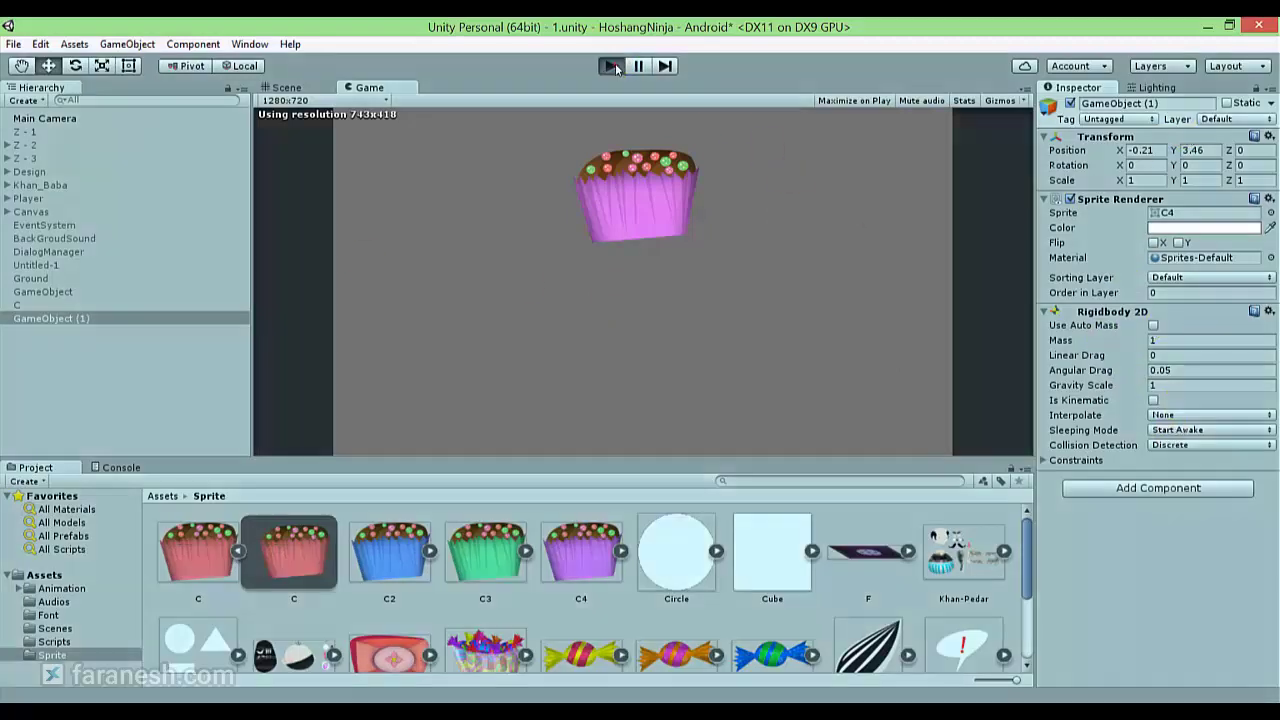
click(851, 317)
click(641, 197)
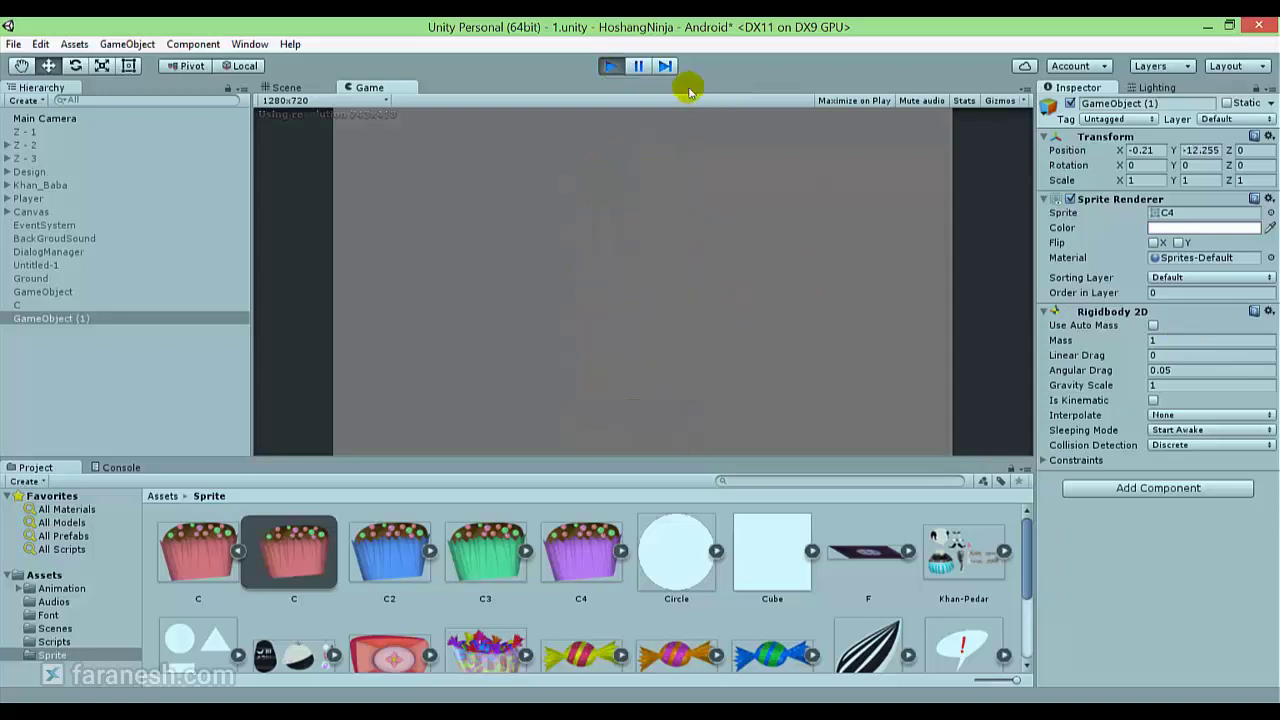
click(610, 66)
- Remove the Rigidbody 2D component from the cupcake and test-run the game again
click(1269, 311)
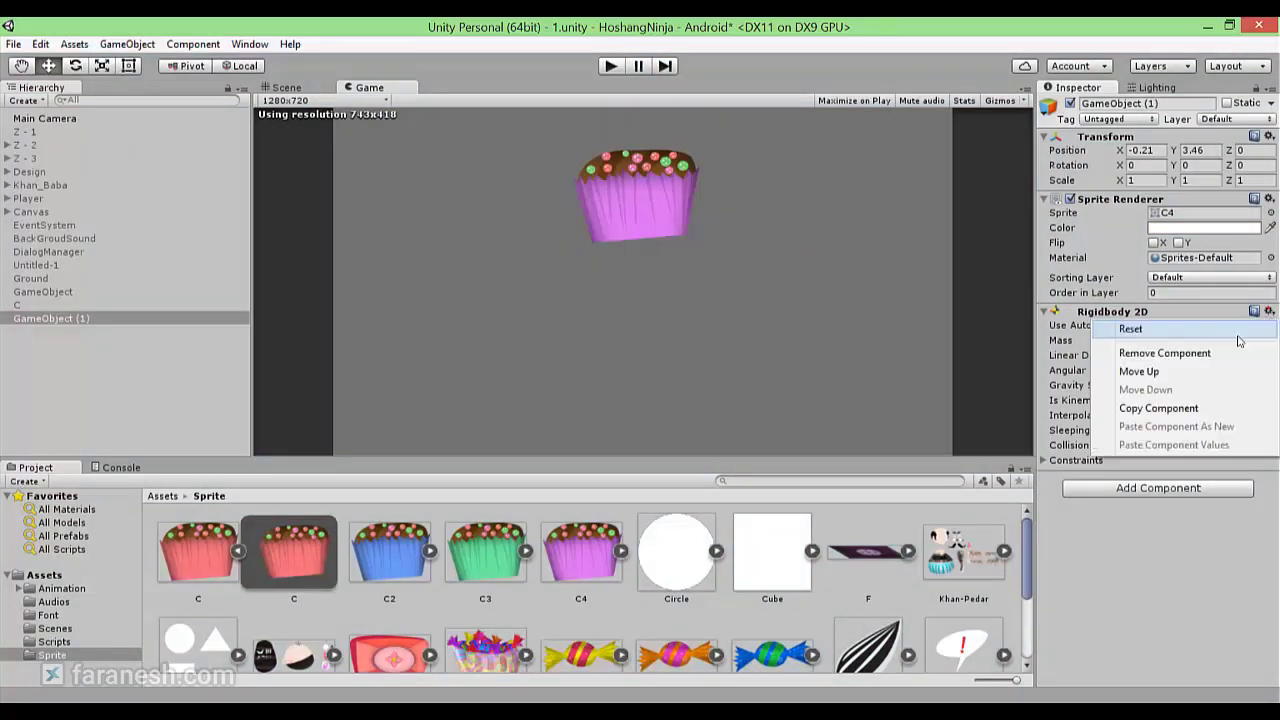
click(1192, 355)
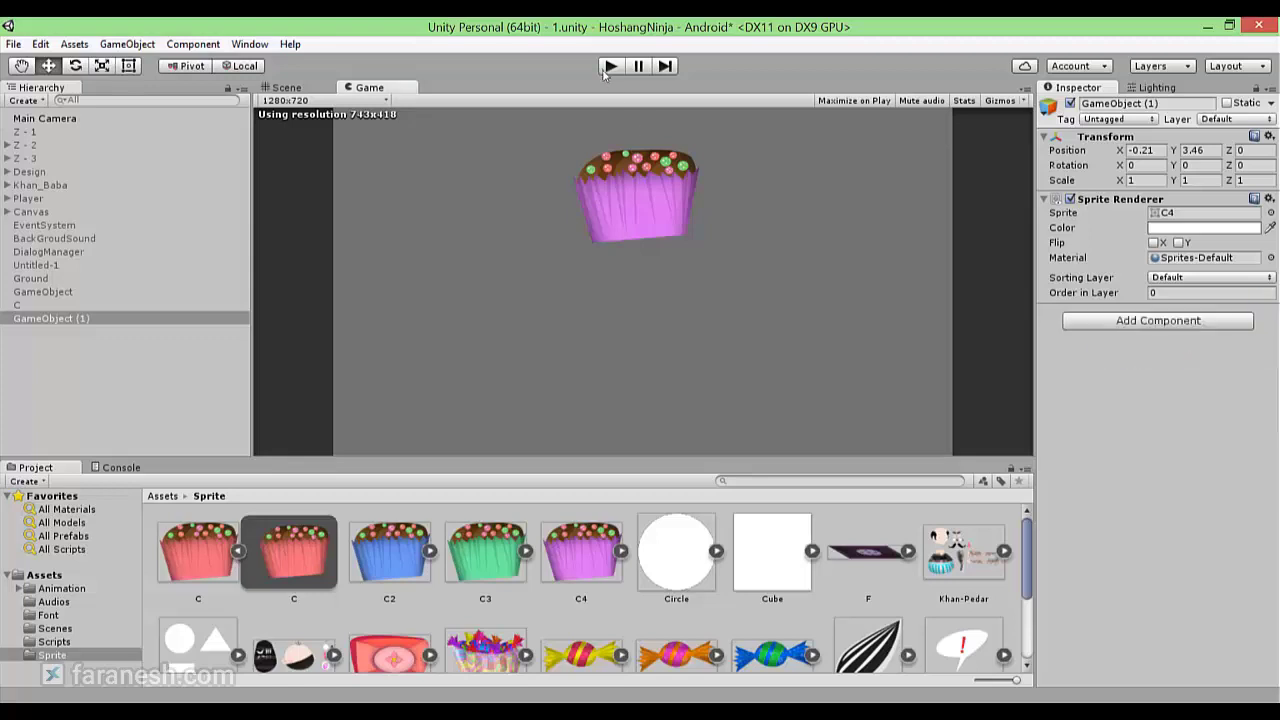
click(607, 68)
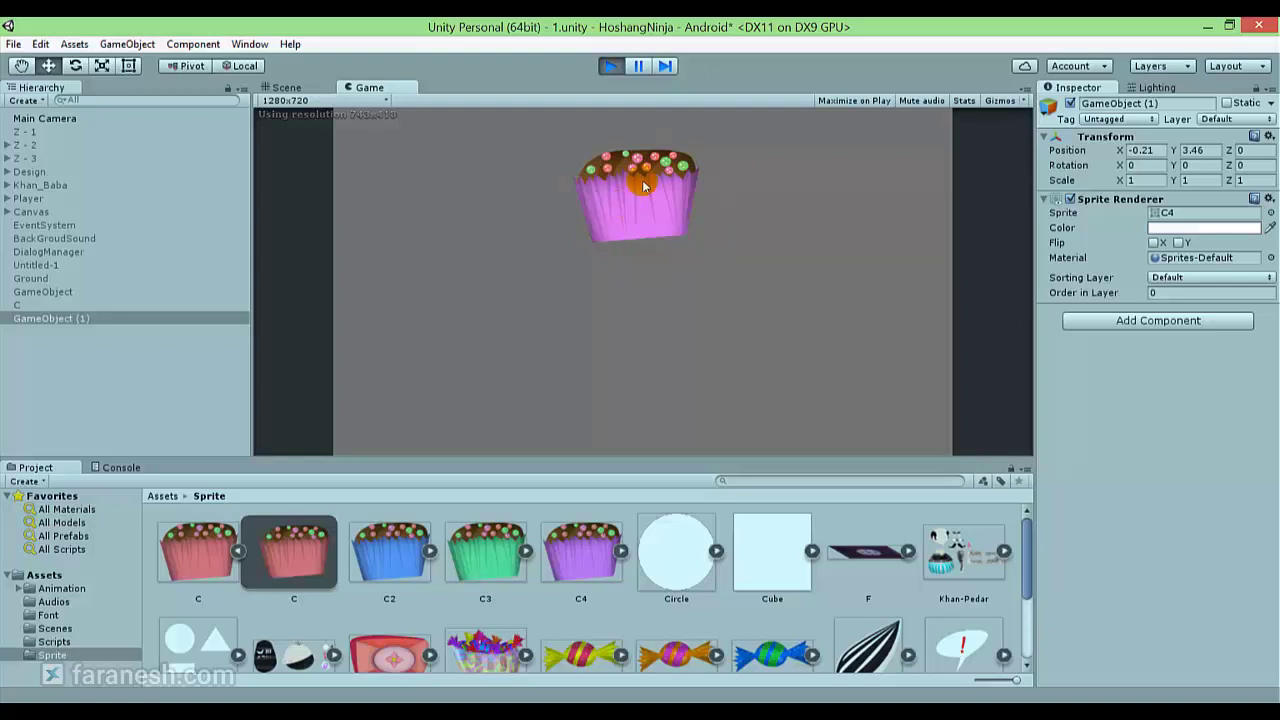
click(610, 66)
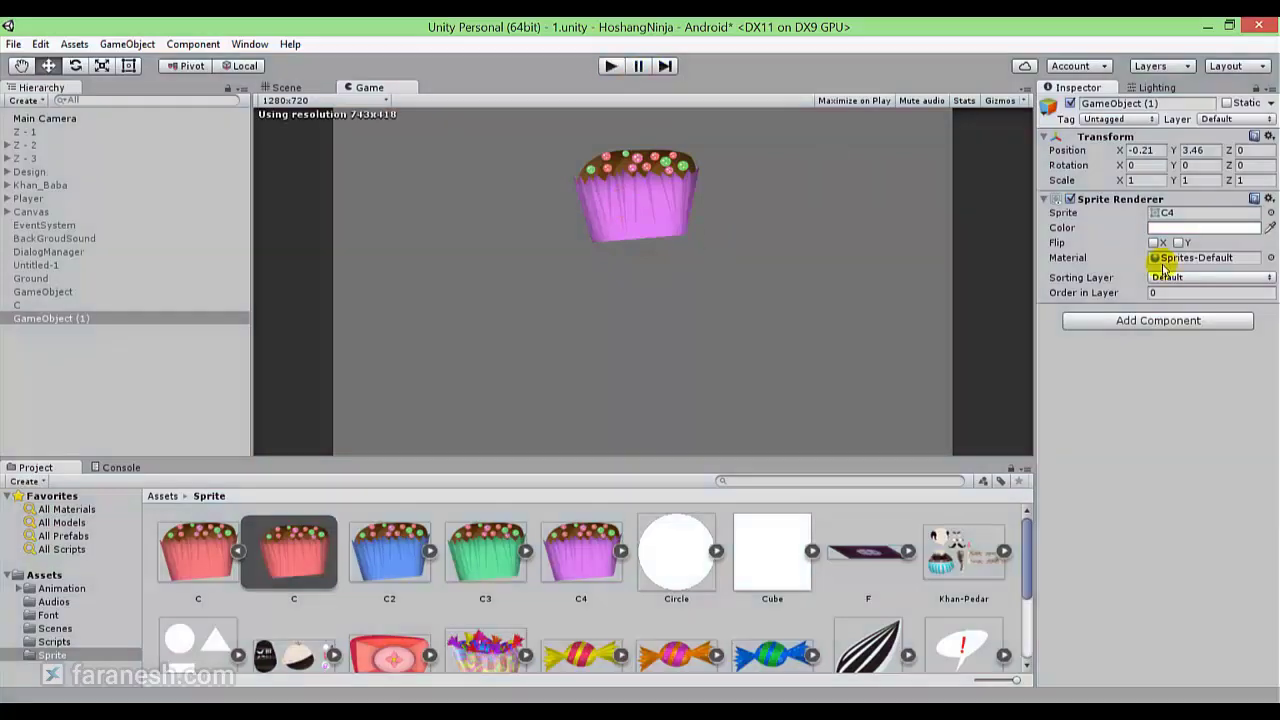
- Add a Point Light (range 10) to GameObject (1), then select it and view it in the Scene
click(1109, 321)
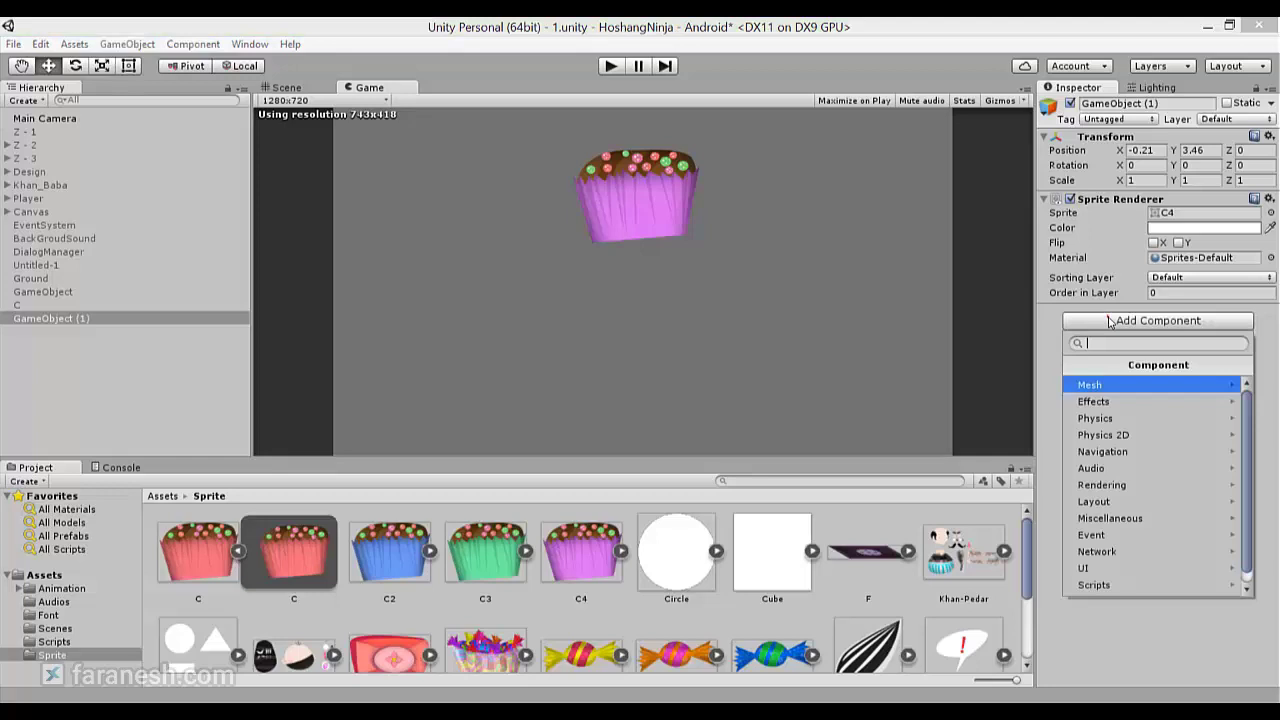
click(1095, 487)
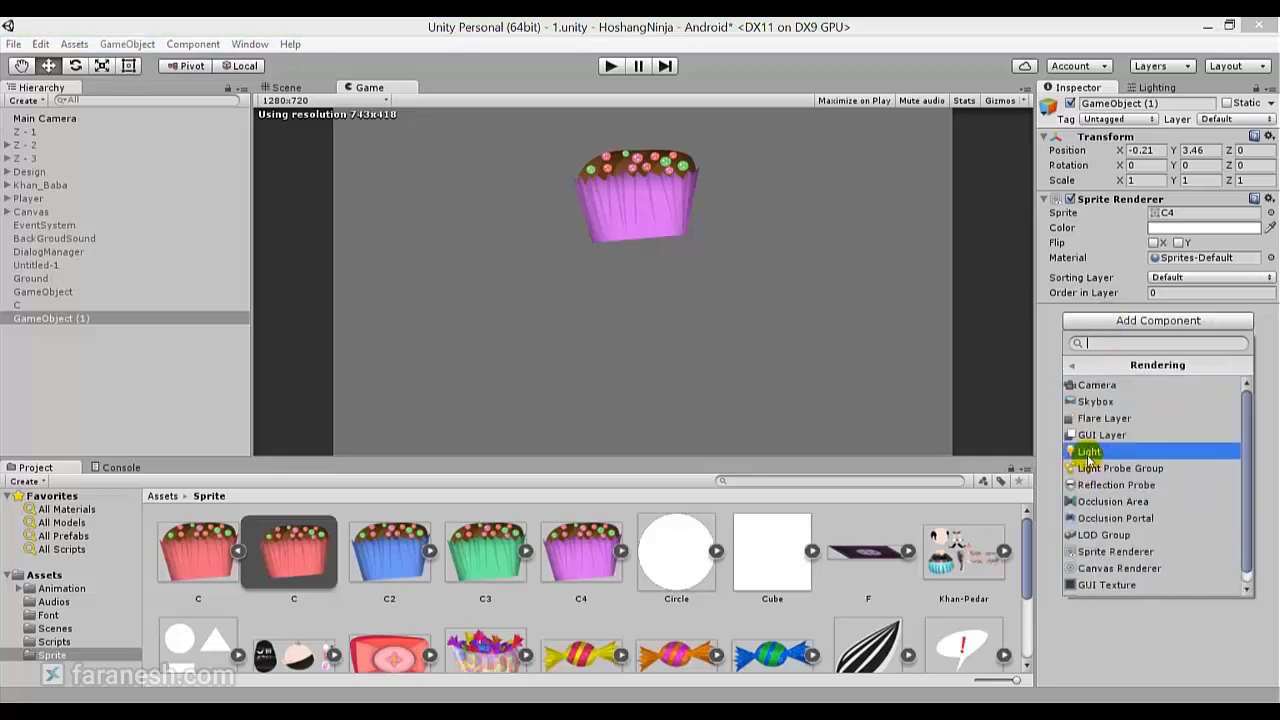
click(1088, 451)
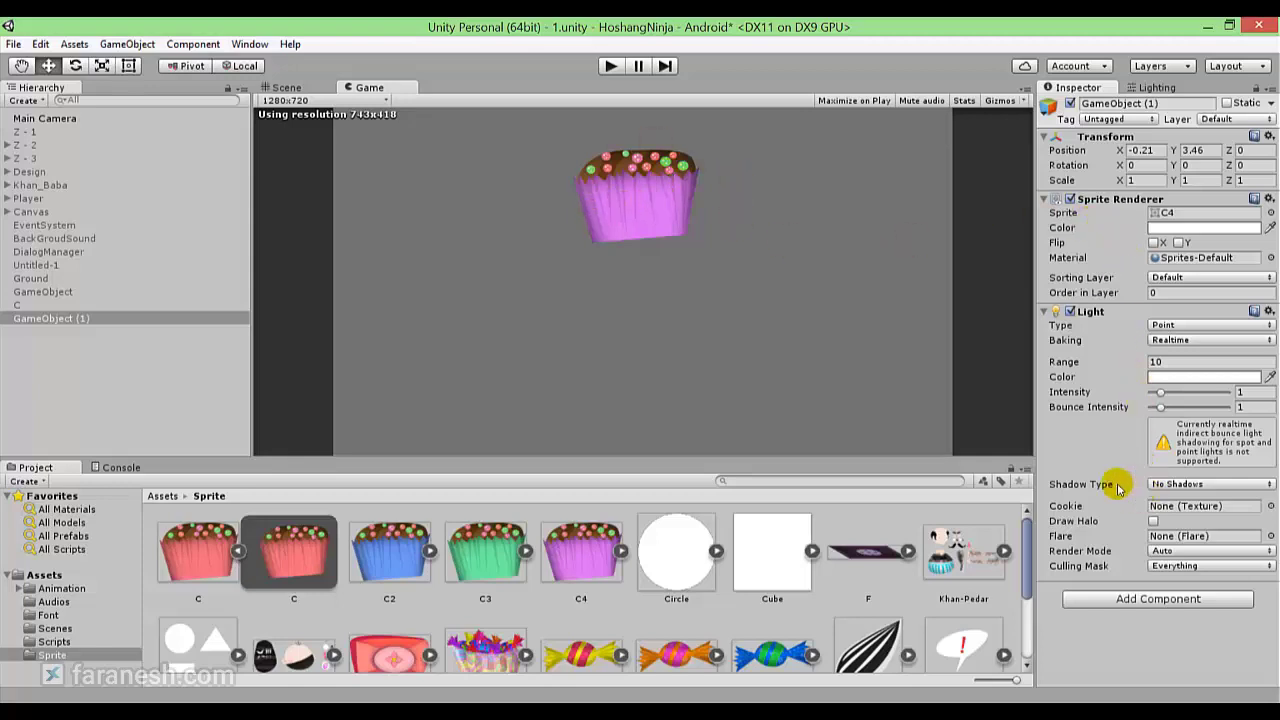
click(208, 318)
click(290, 88)
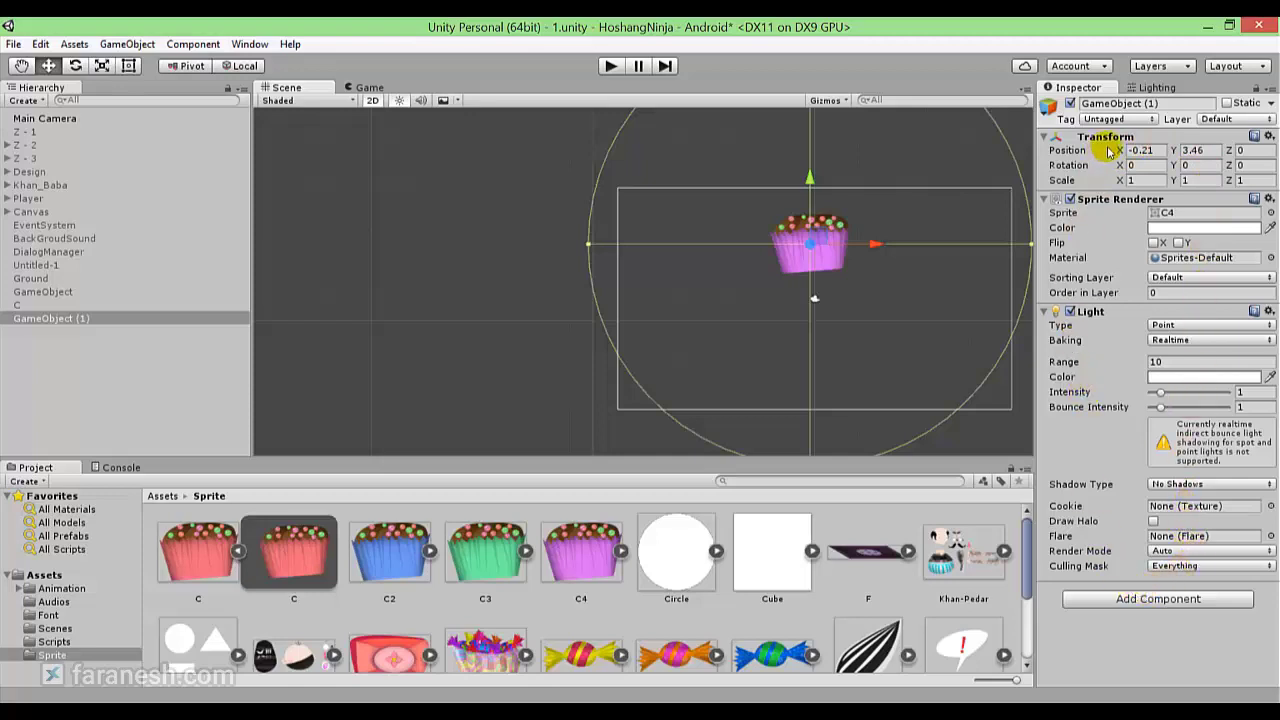
- Recentre the cupcake and create a new empty GameObject (2) from the Hierarchy
middle_drag(895, 270, 742, 252)
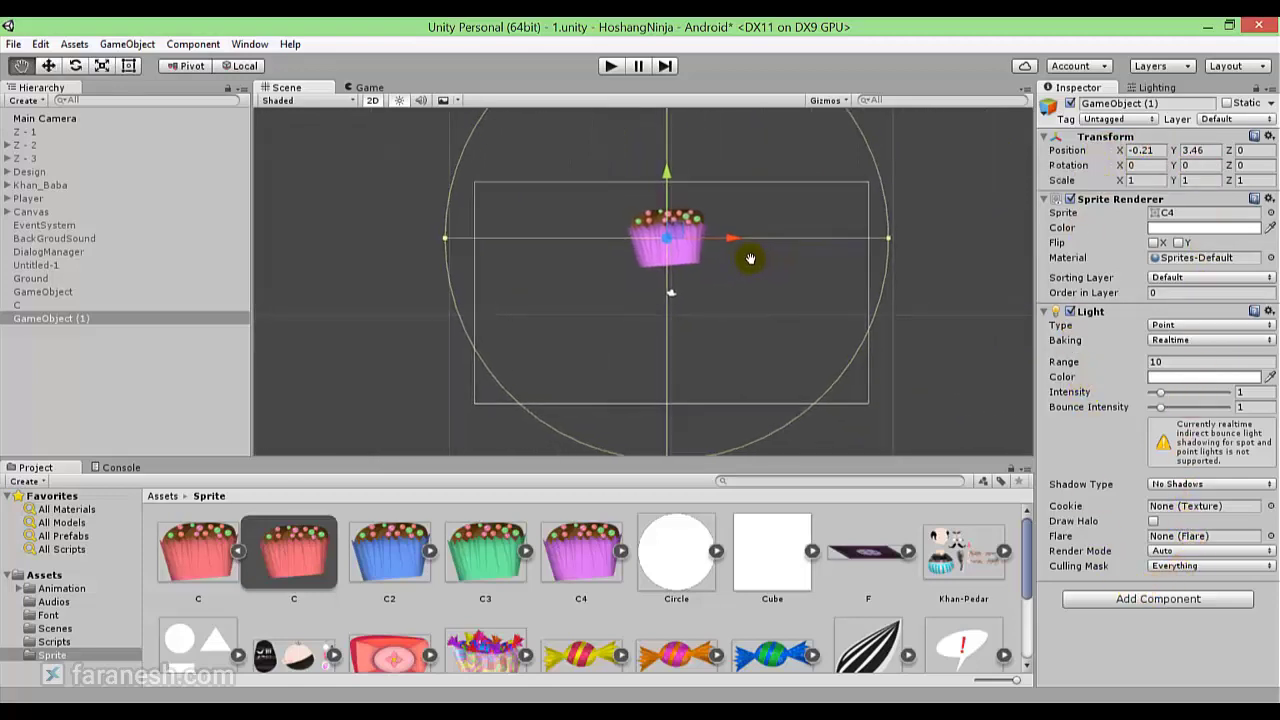
click(135, 351)
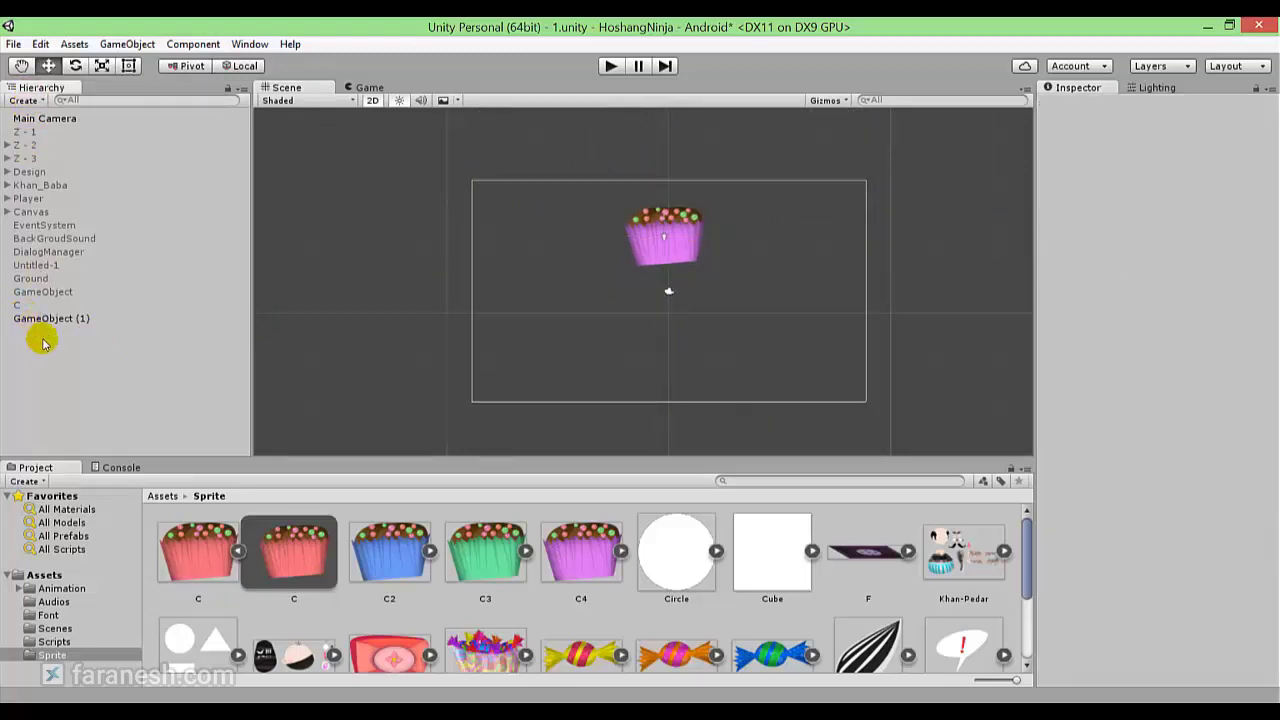
right_click(47, 343)
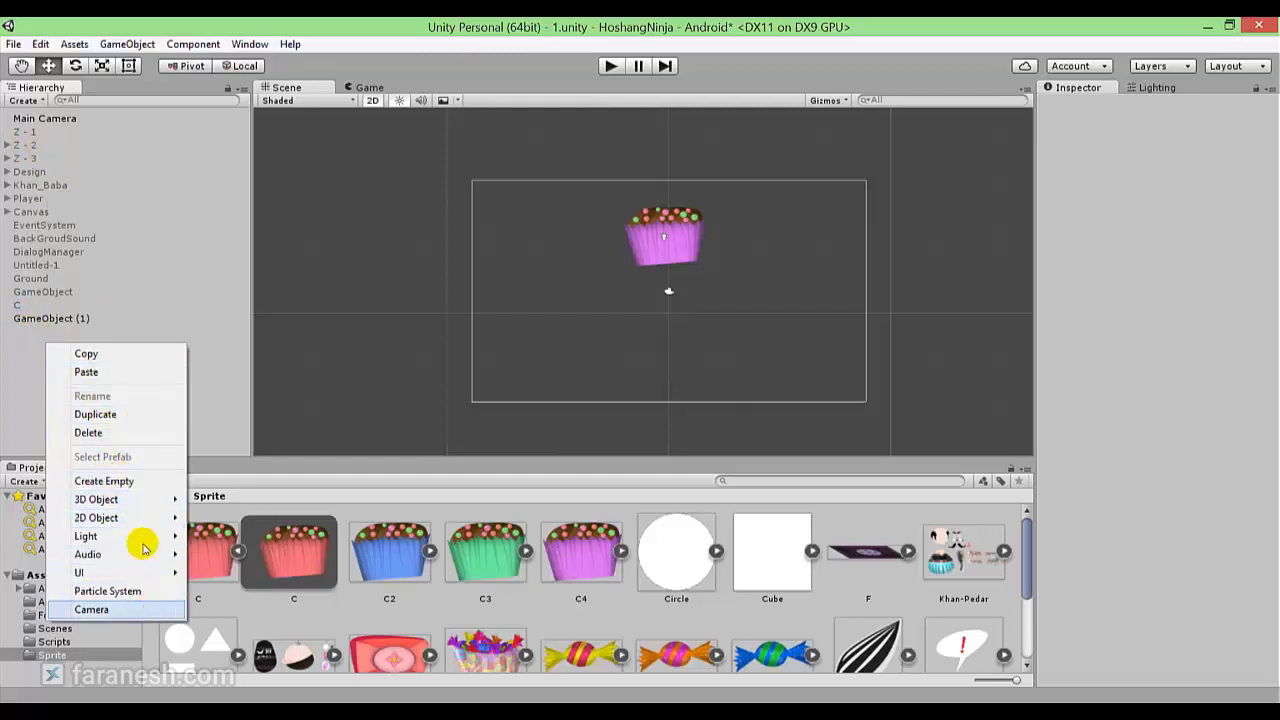
click(42, 101)
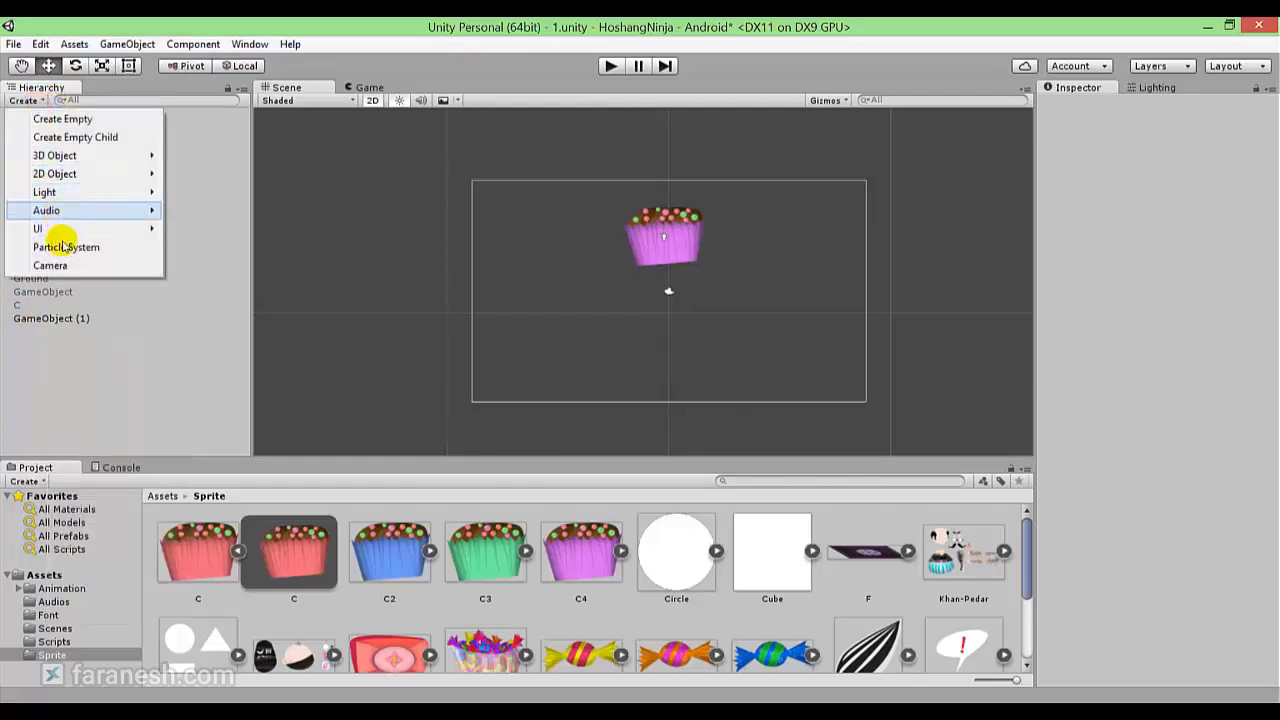
click(60, 119)
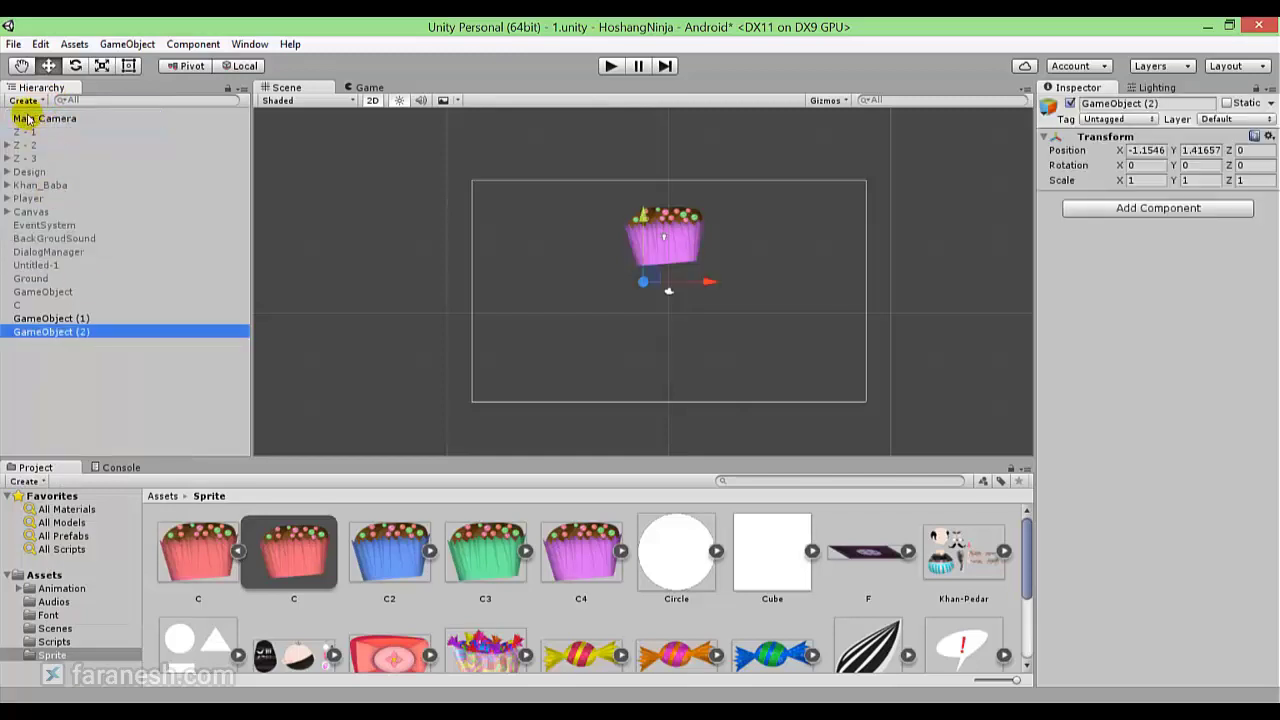
- Add a 3D Cube below the cupcake and frame both in the 3D Scene view
click(22, 101)
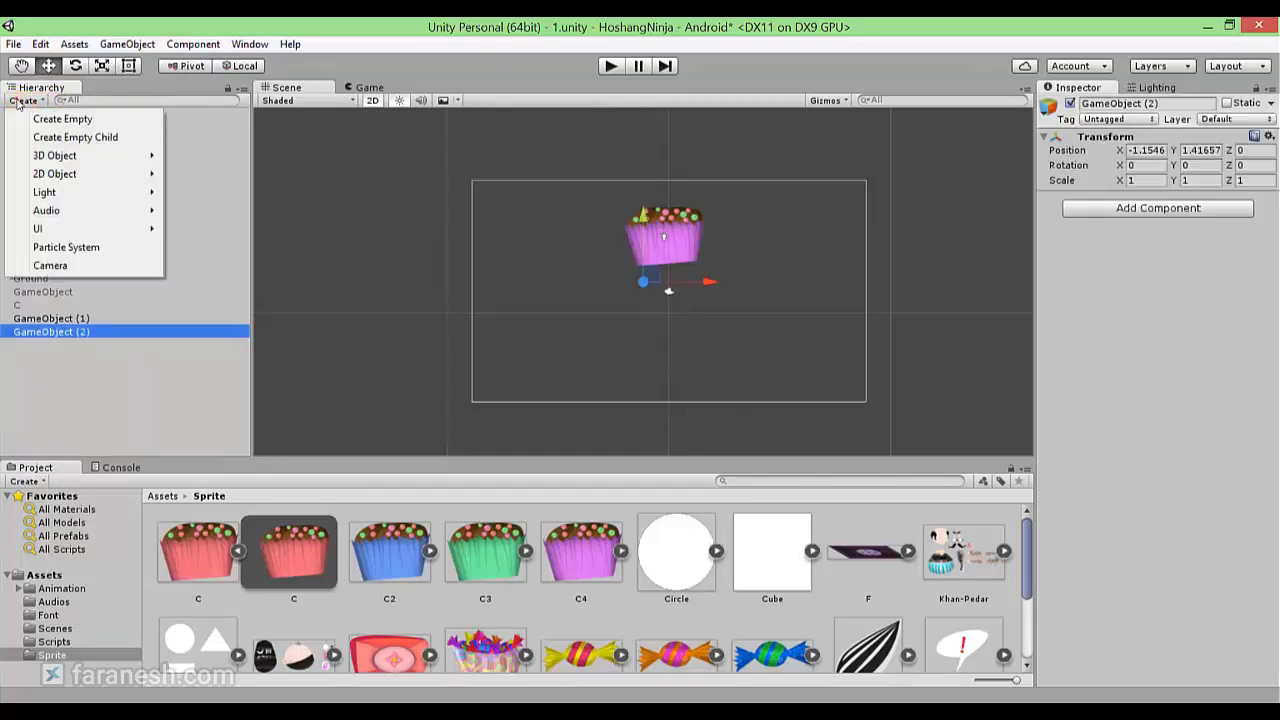
click(62, 160)
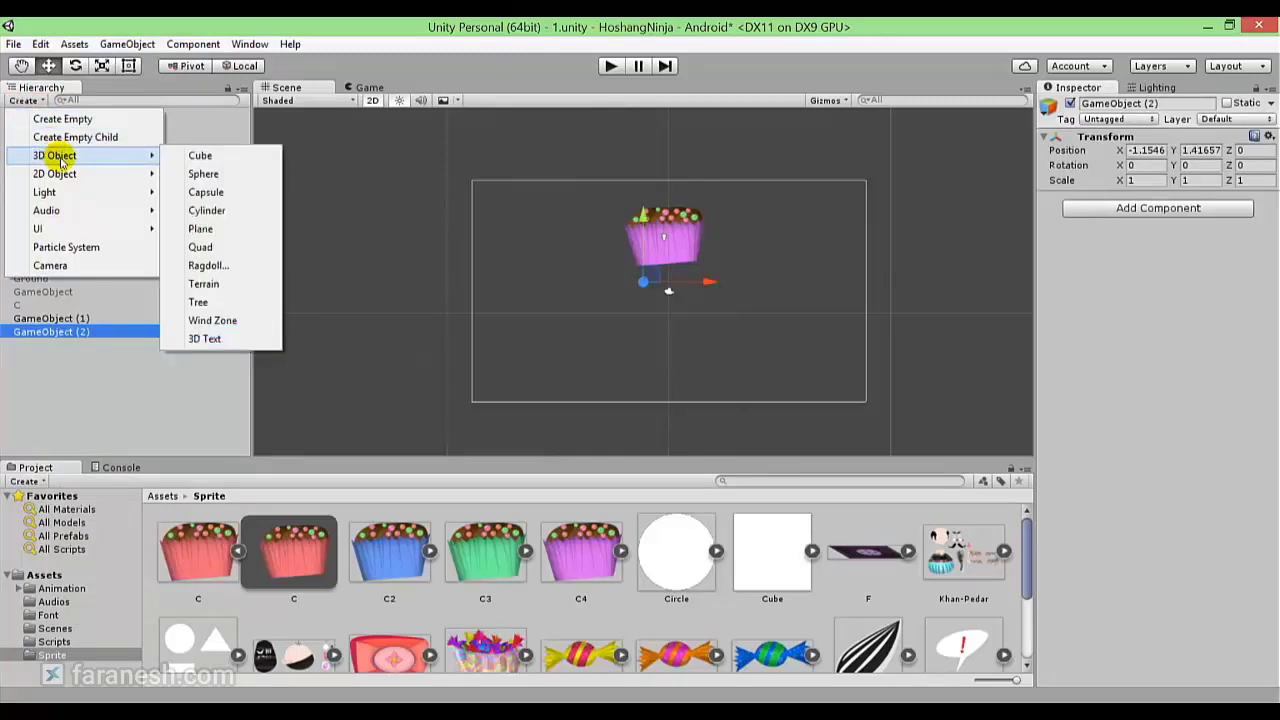
click(201, 156)
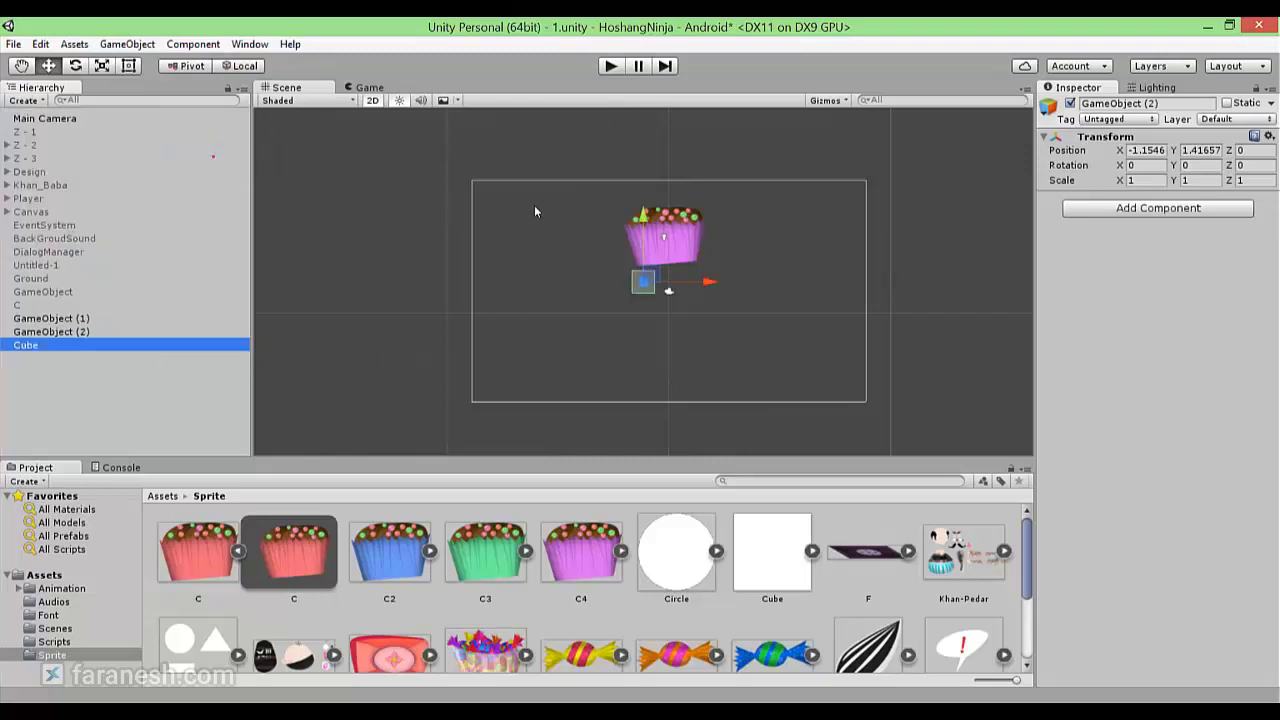
click(372, 100)
scroll(677, 240, up, 5)
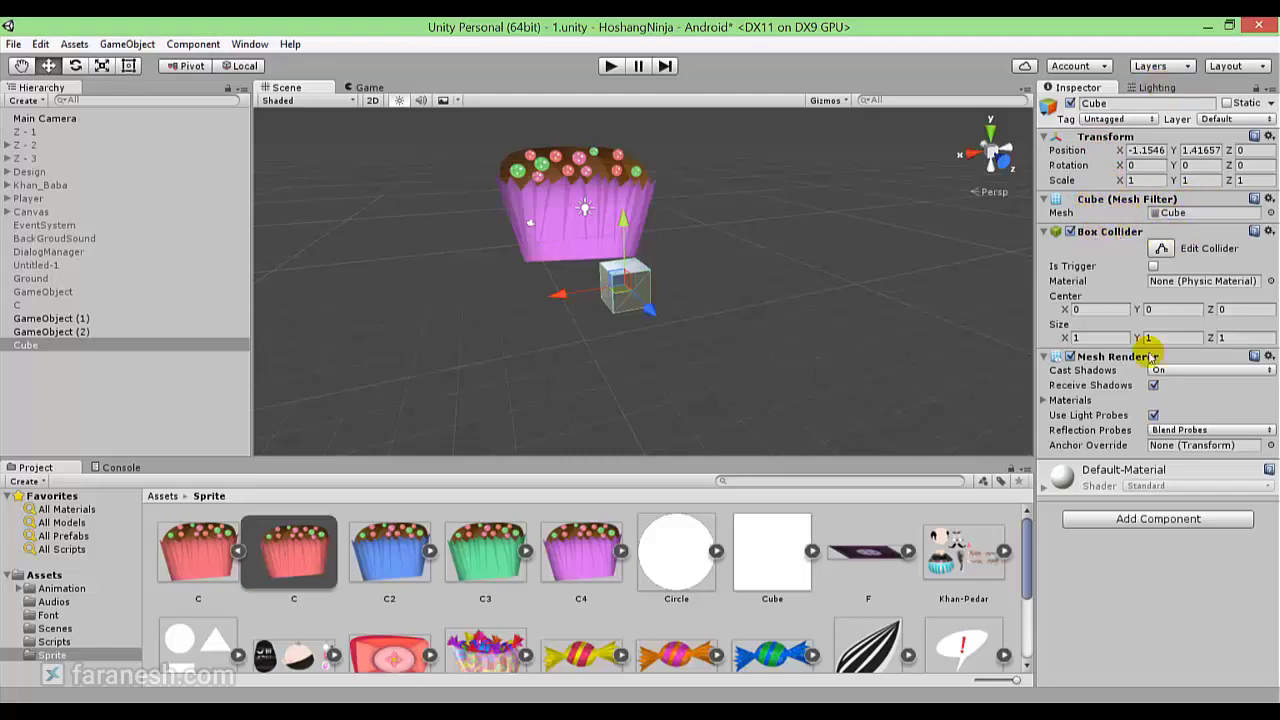
middle_drag(652, 287, 665, 282)
- Add a Directional Light and move it into the cupcake at X 0.14, Y 3.3 with global handles
click(148, 372)
right_click(146, 370)
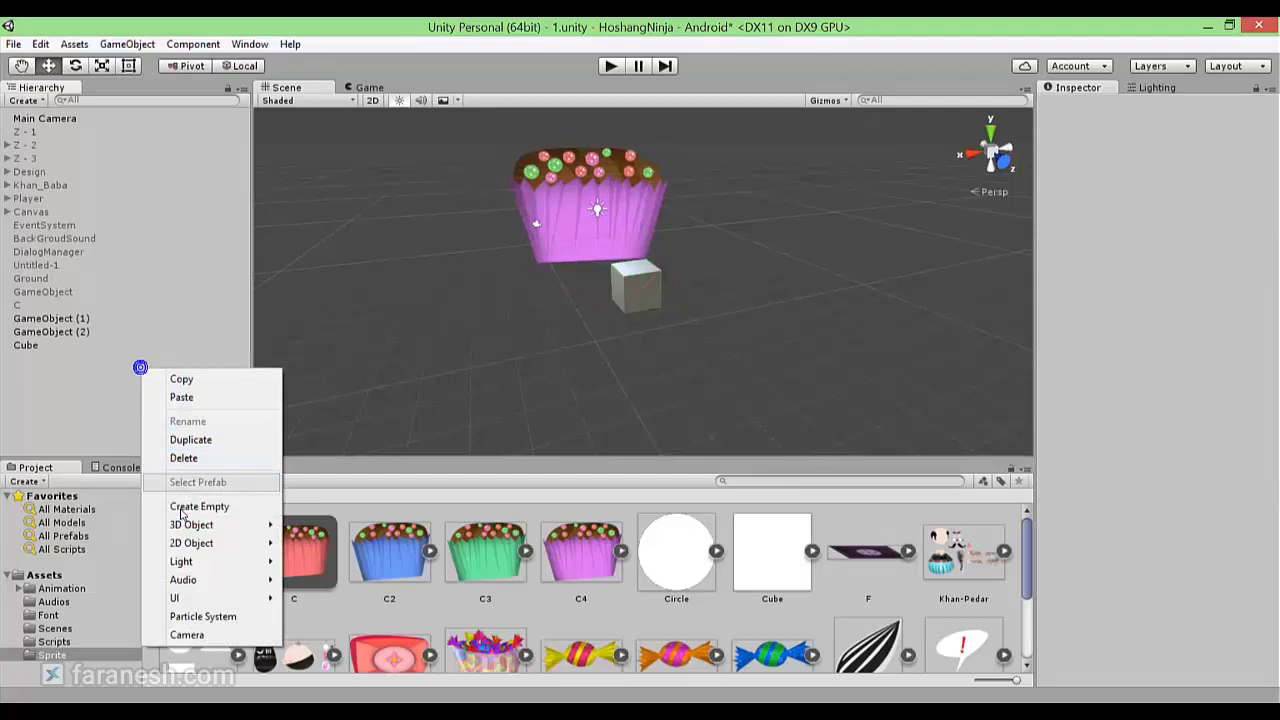
mouse_move(220, 563)
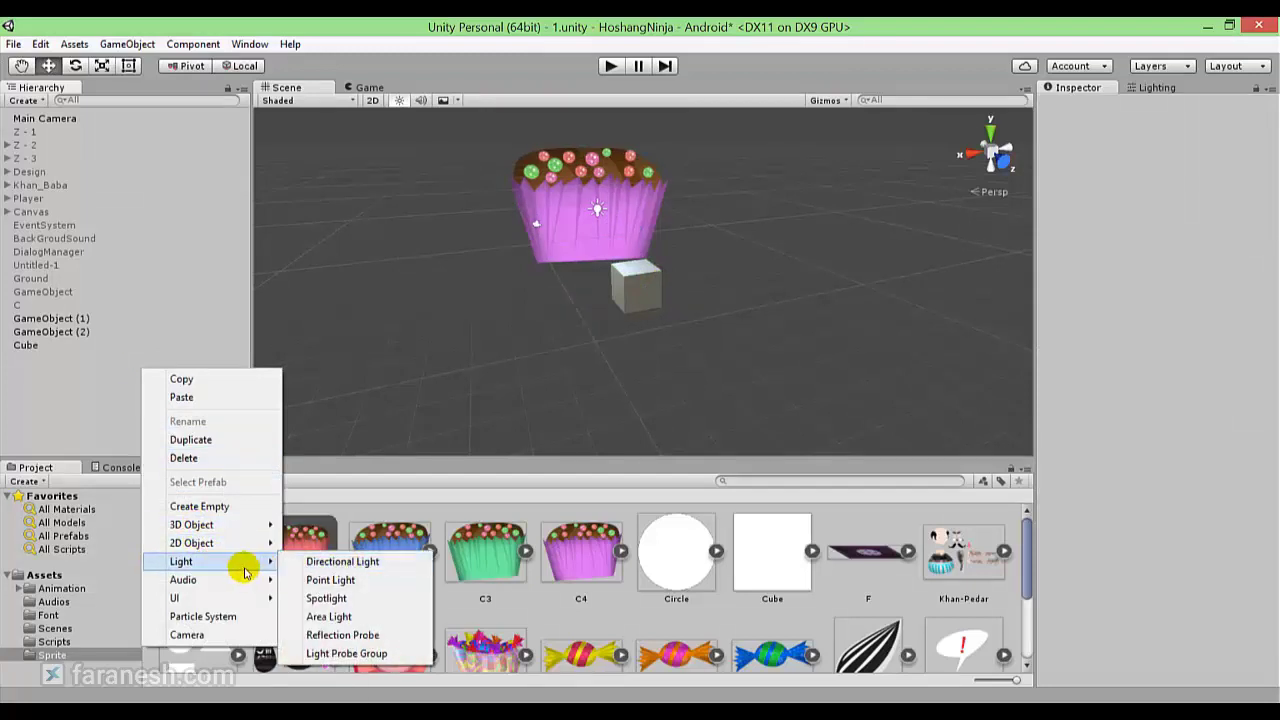
click(335, 561)
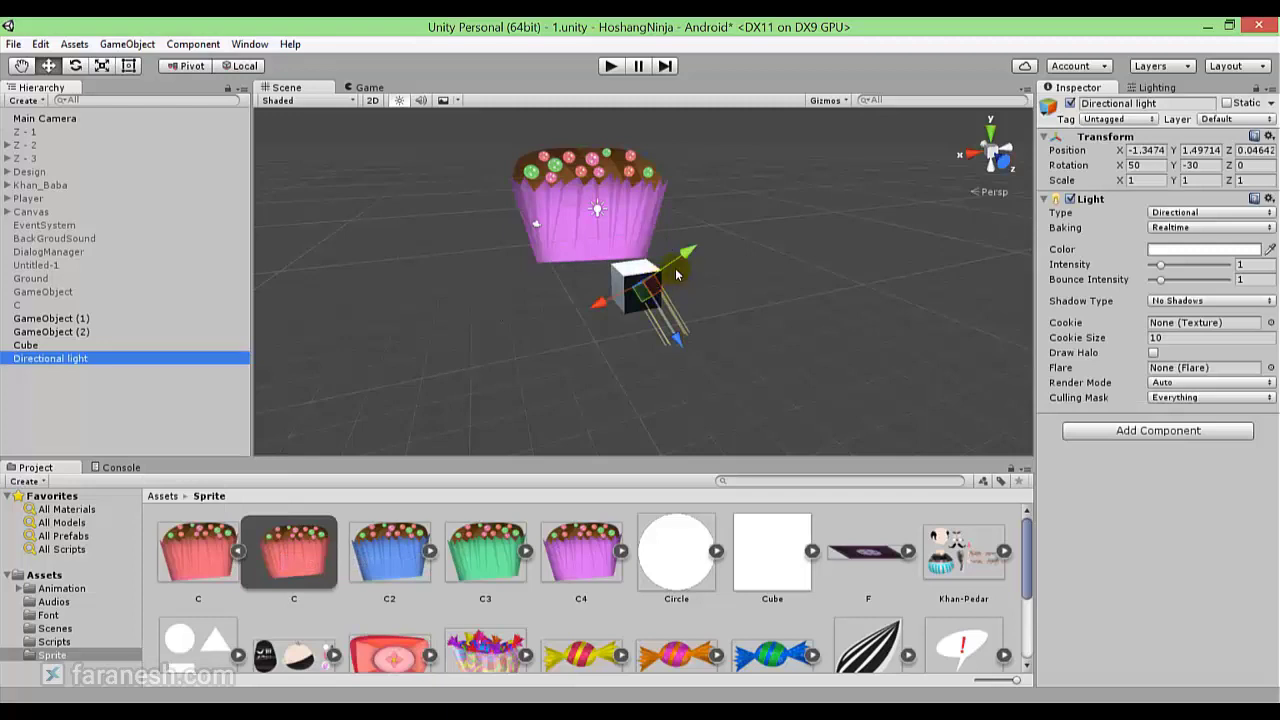
click(240, 65)
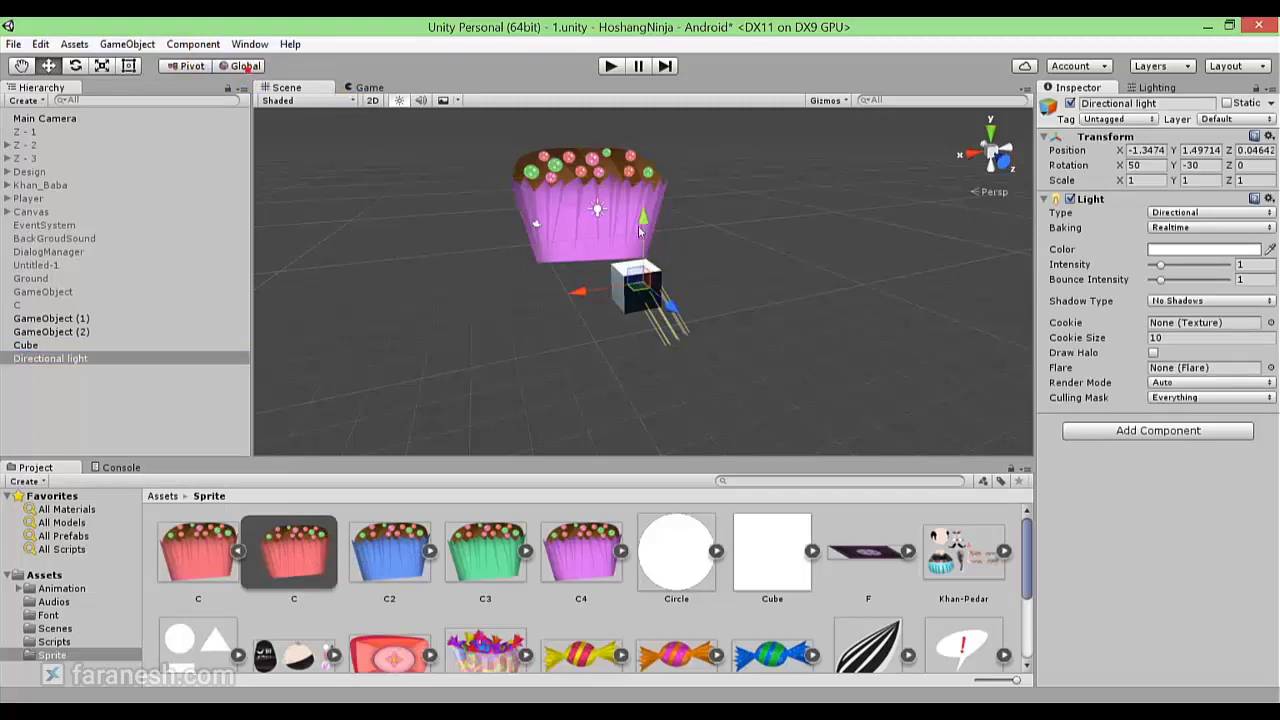
mouse_move(640, 283)
mouse_down()
mouse_move(588, 225)
mouse_move(537, 234)
mouse_up()
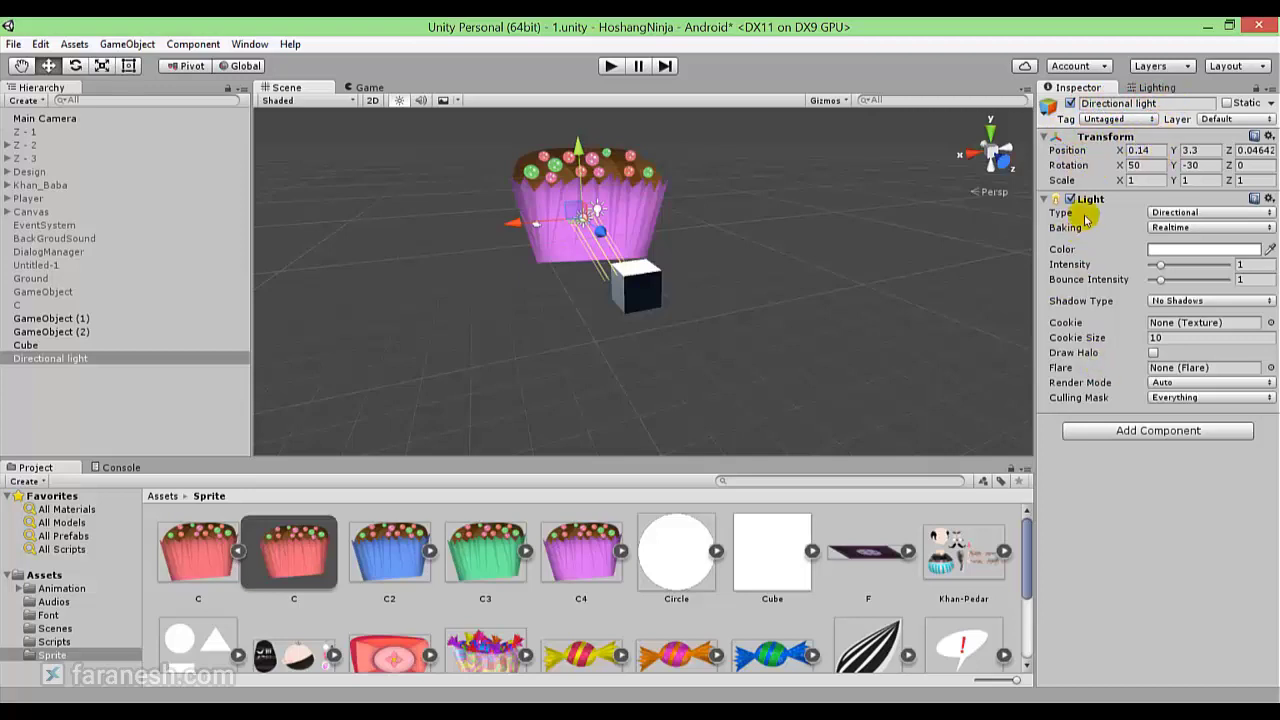
- Add an Audio Source at -1.347, 2.86, 3.91 near the cupcake and return the Scene view to 2D
click(111, 424)
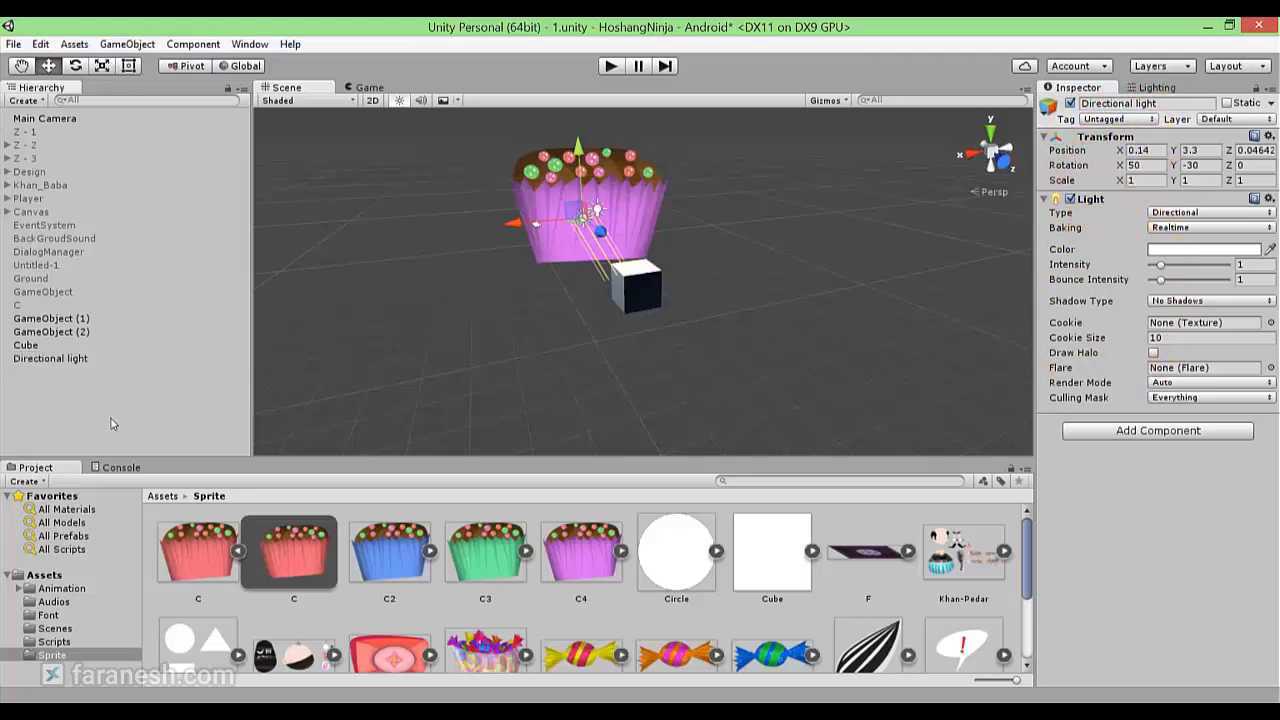
right_click(89, 395)
mouse_move(140, 612)
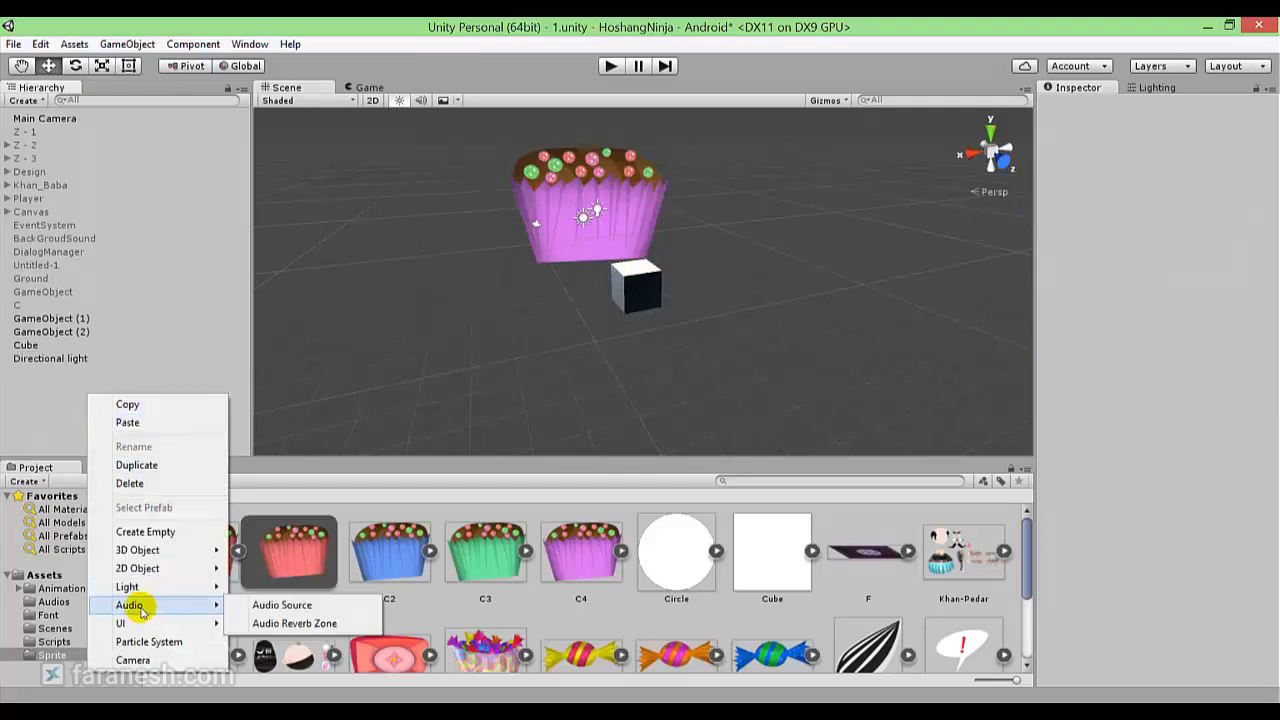
click(288, 604)
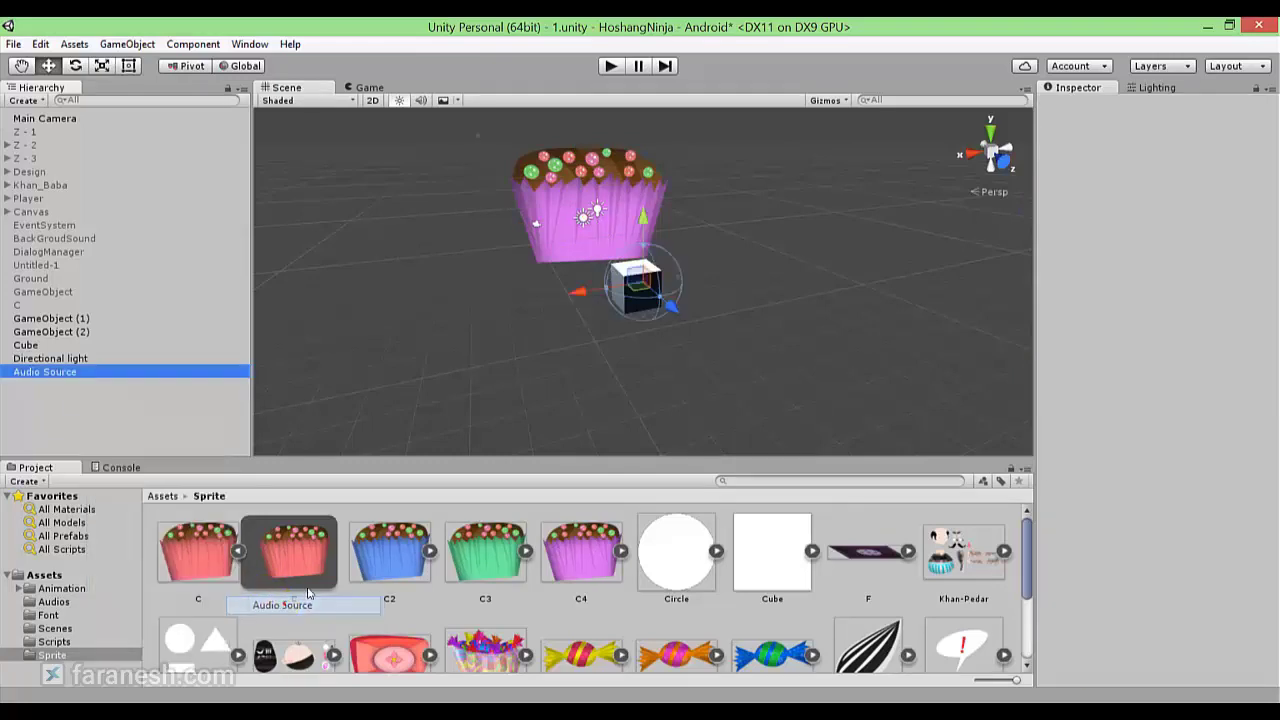
mouse_move(670, 301)
mouse_down()
mouse_move(670, 246)
mouse_move(787, 312)
mouse_up()
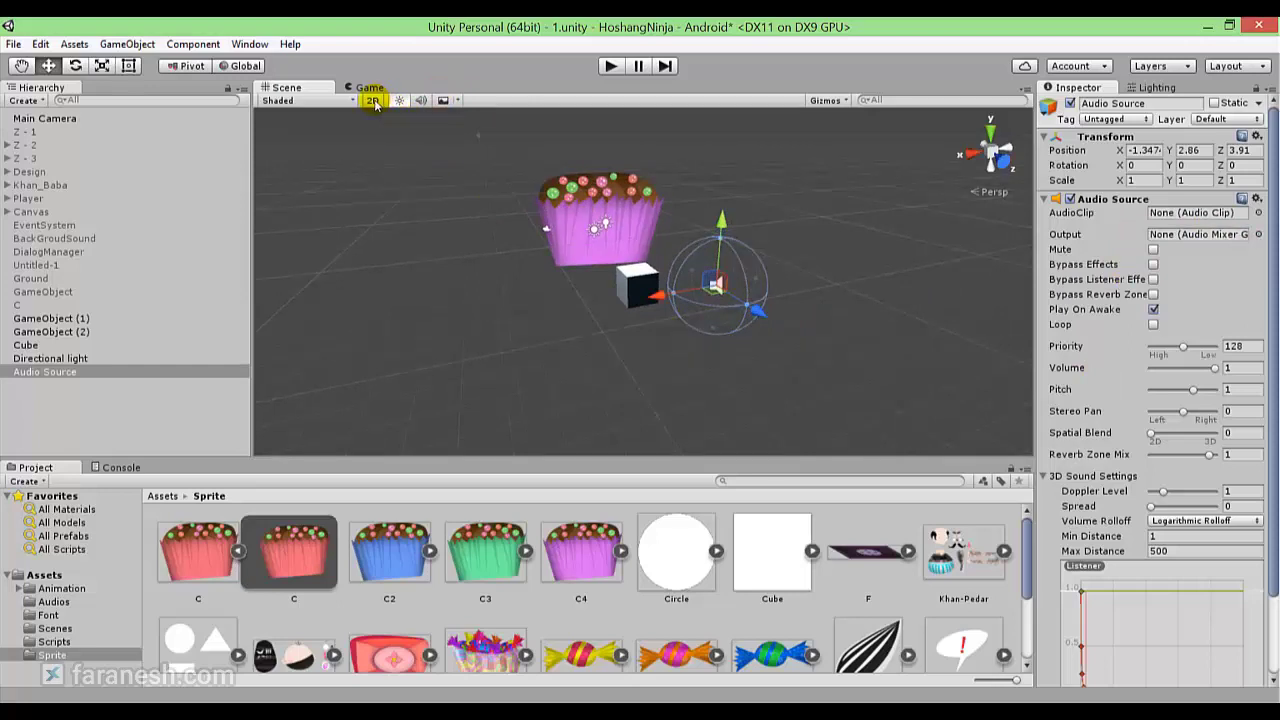
click(373, 101)
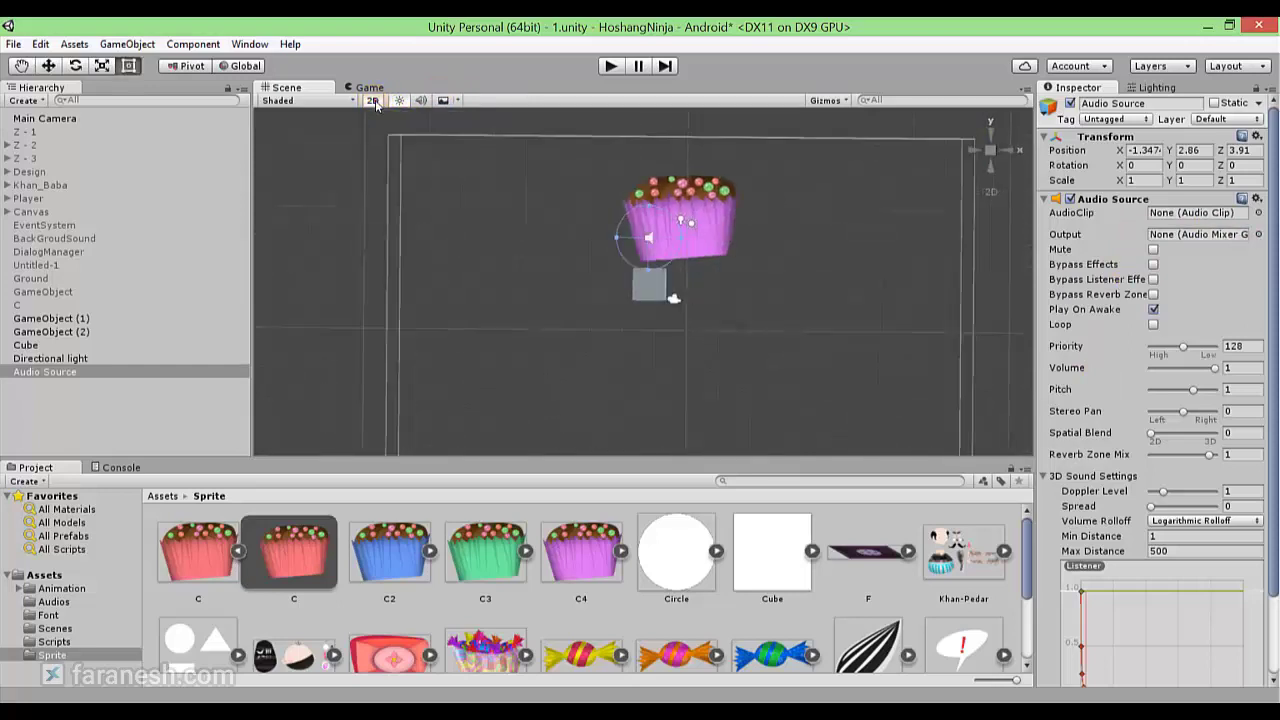